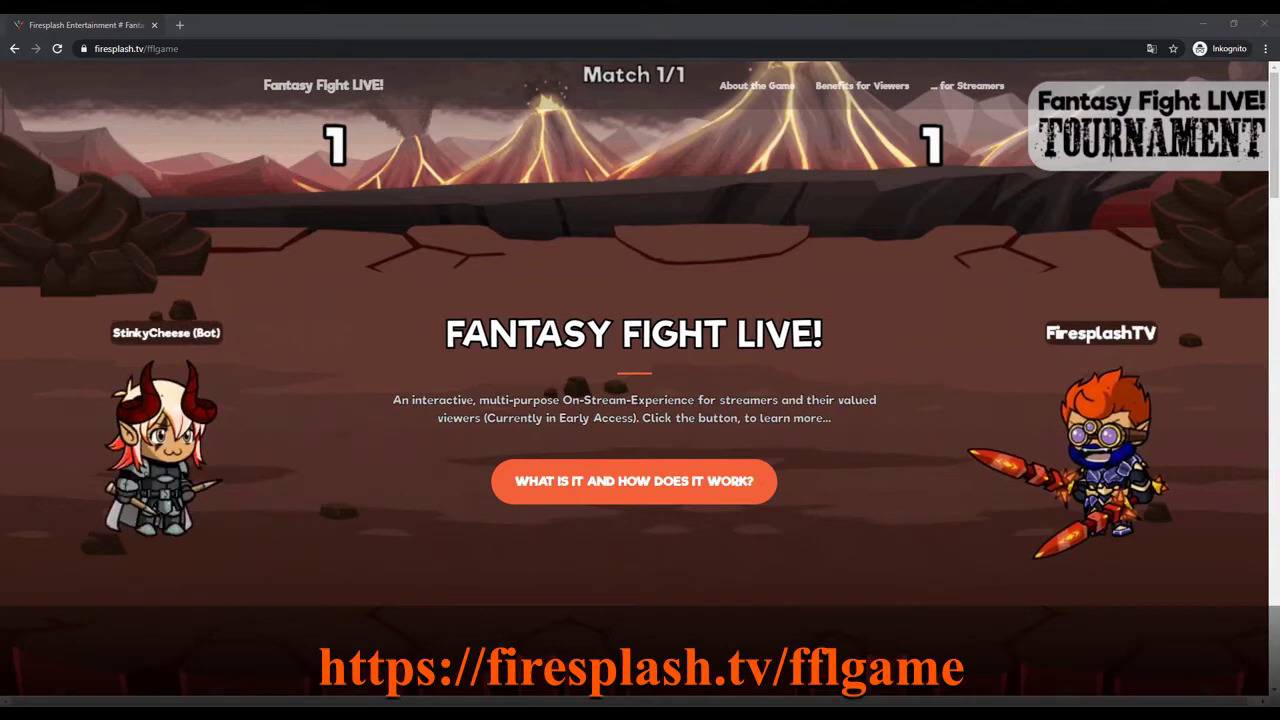
# Scroll the firesplash.tv/fflgame page past the About, Viewer and Streamer sections to START USING FFL NOW.
pyautogui.scroll(-3, 640, 378)
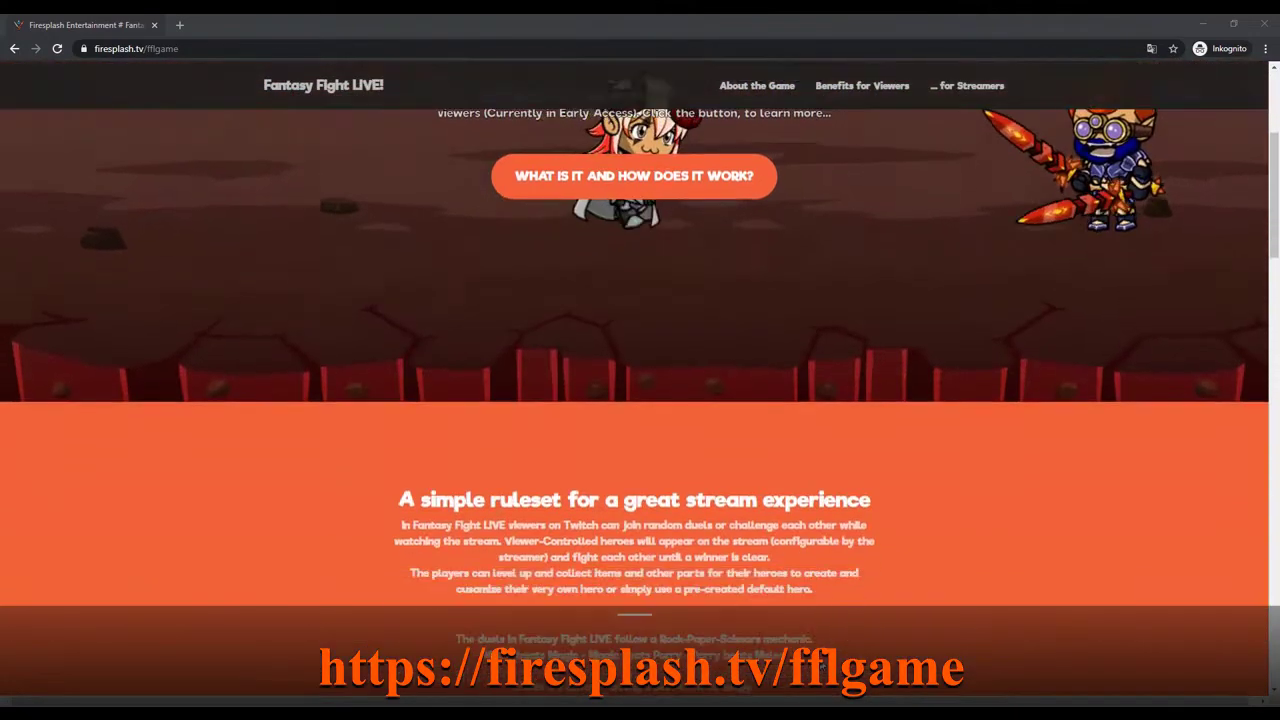
pyautogui.scroll(-8, 640, 400)
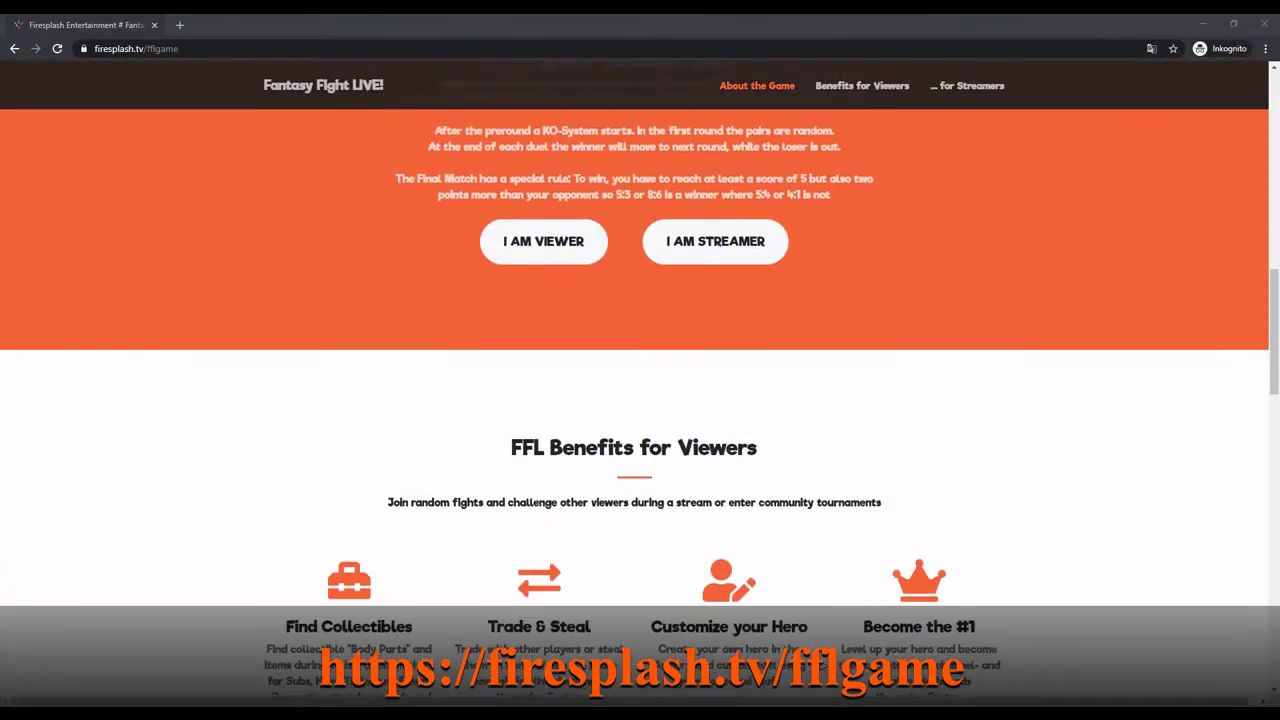
pyautogui.scroll(-8, 640, 400)
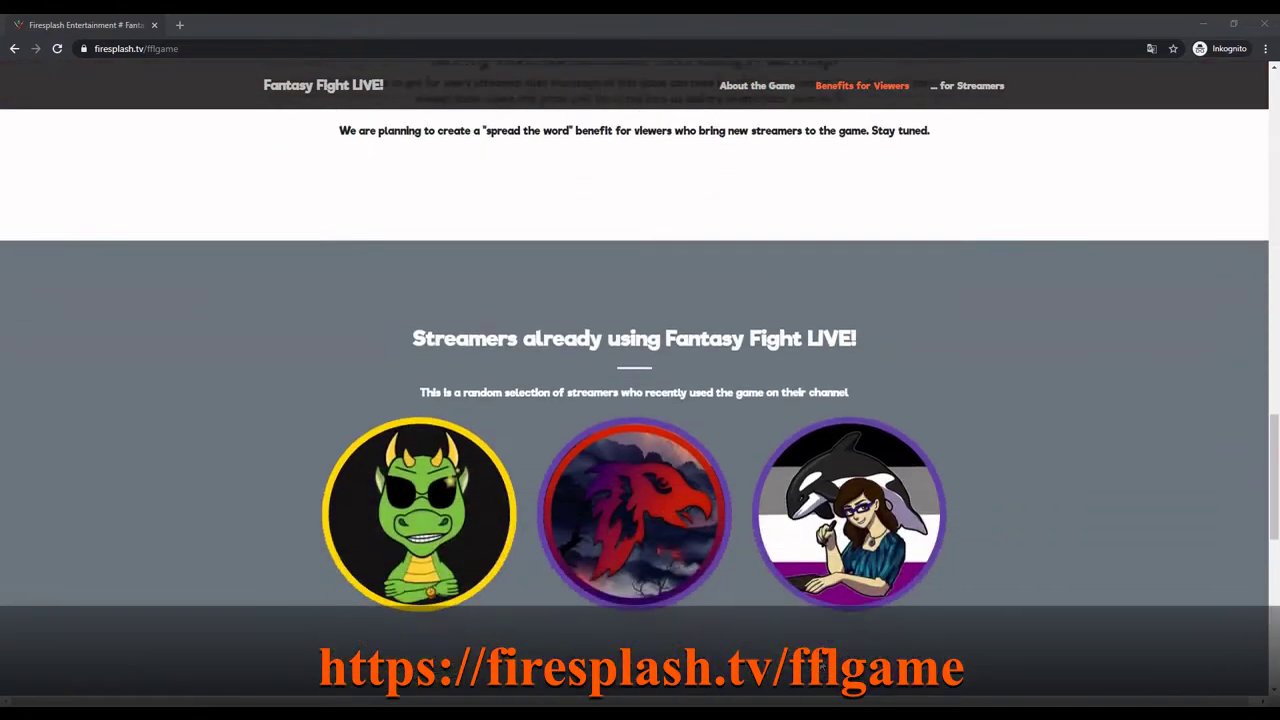
pyautogui.scroll(-6, 640, 400)
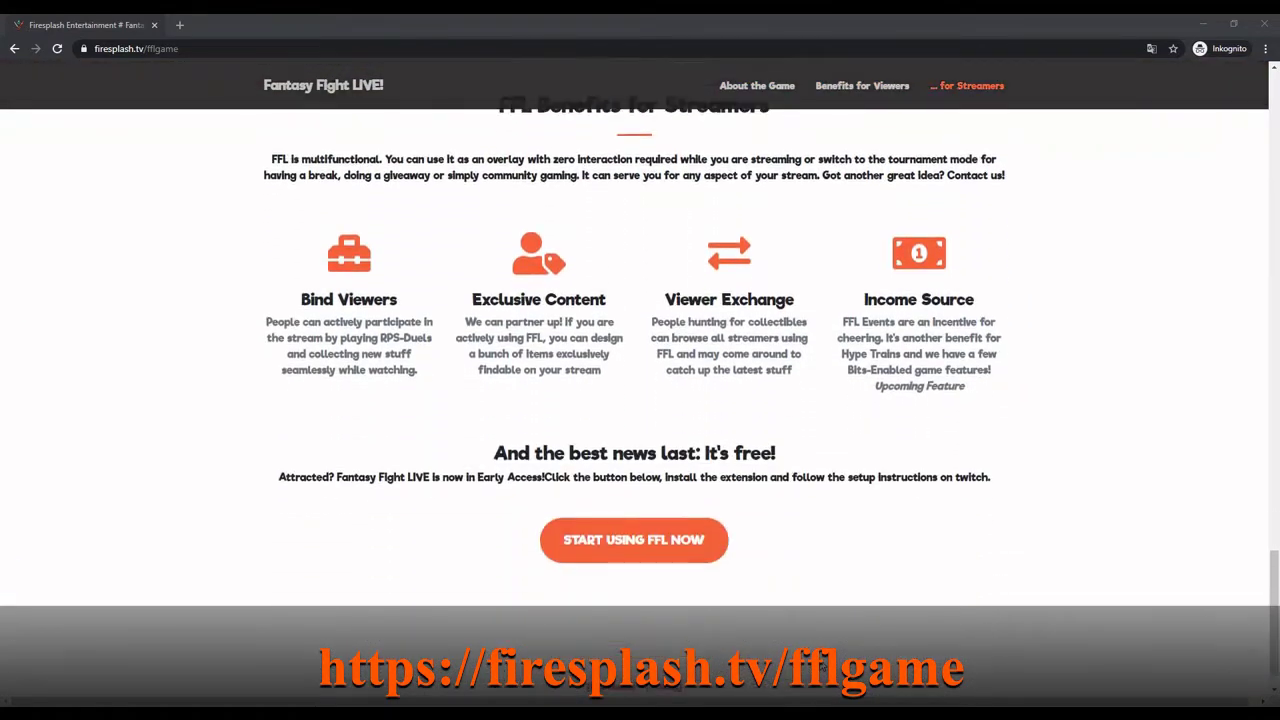
pyautogui.scroll(-1, 640, 400)
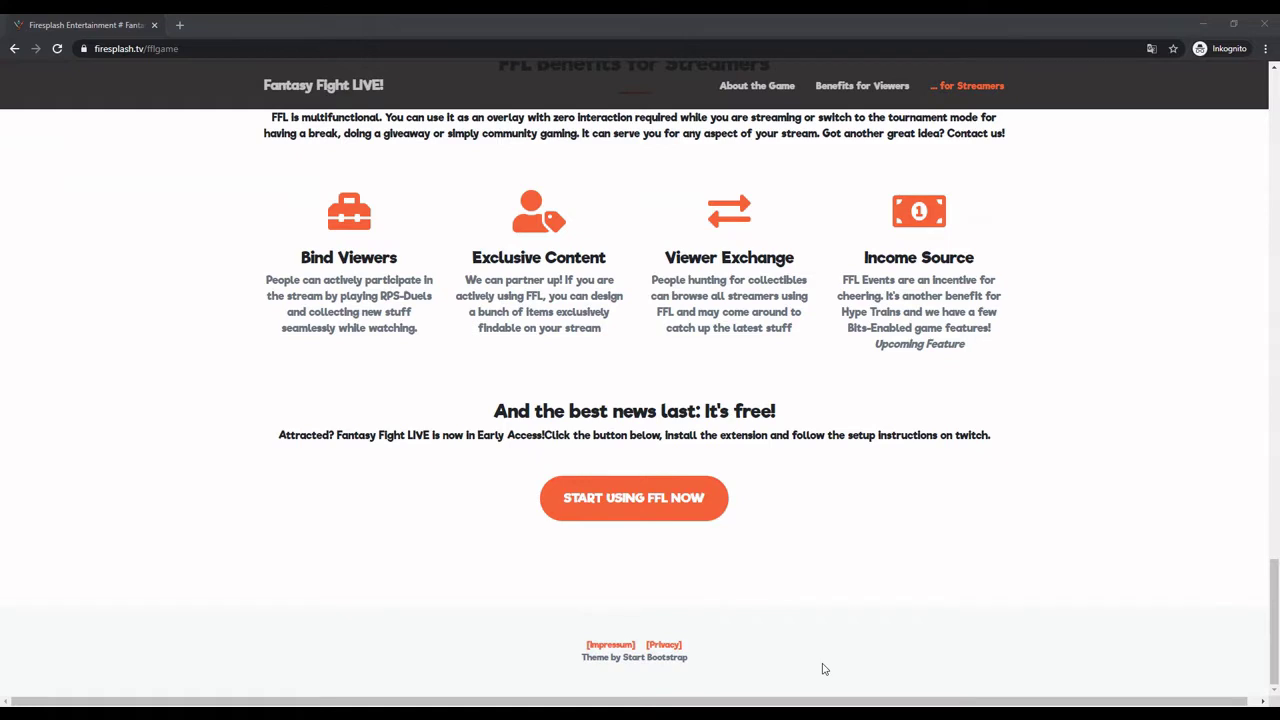
# Open the Fantasy Fight LIVE! - Duel Controls extension page and browse its screenshots to the Panel and Component preview.
pyautogui.click(631, 509)
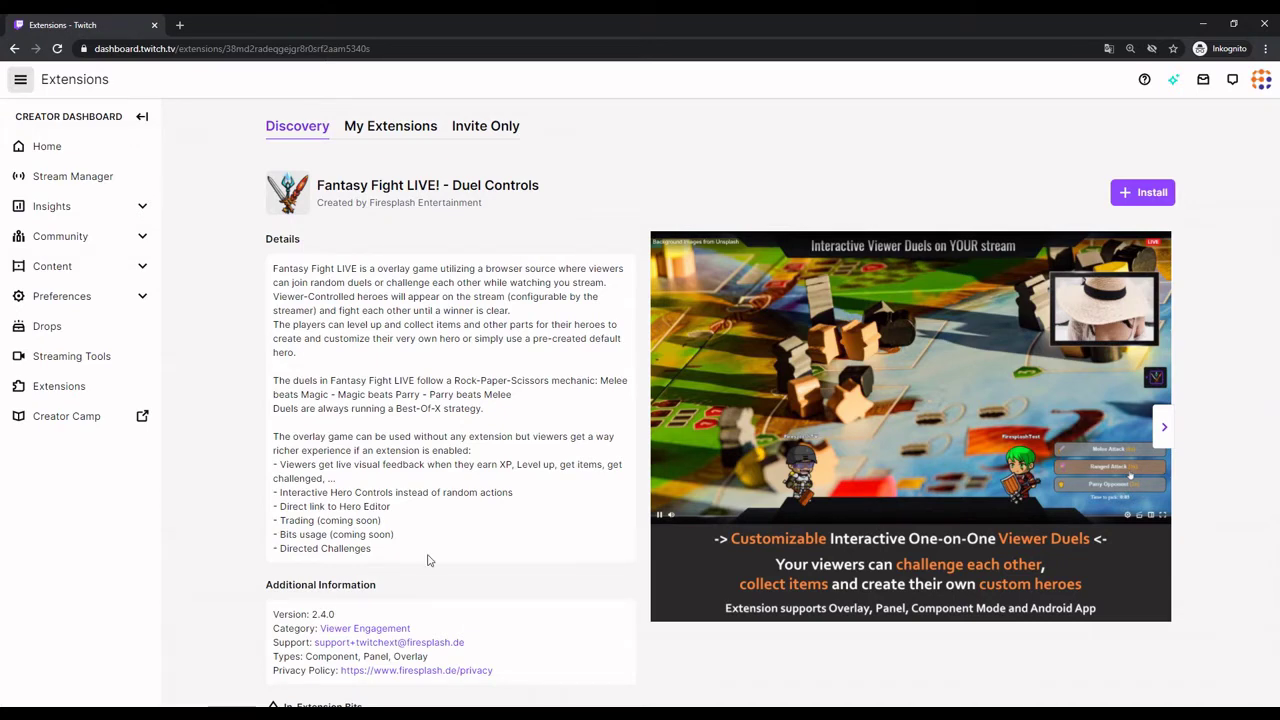
pyautogui.click(1165, 428)
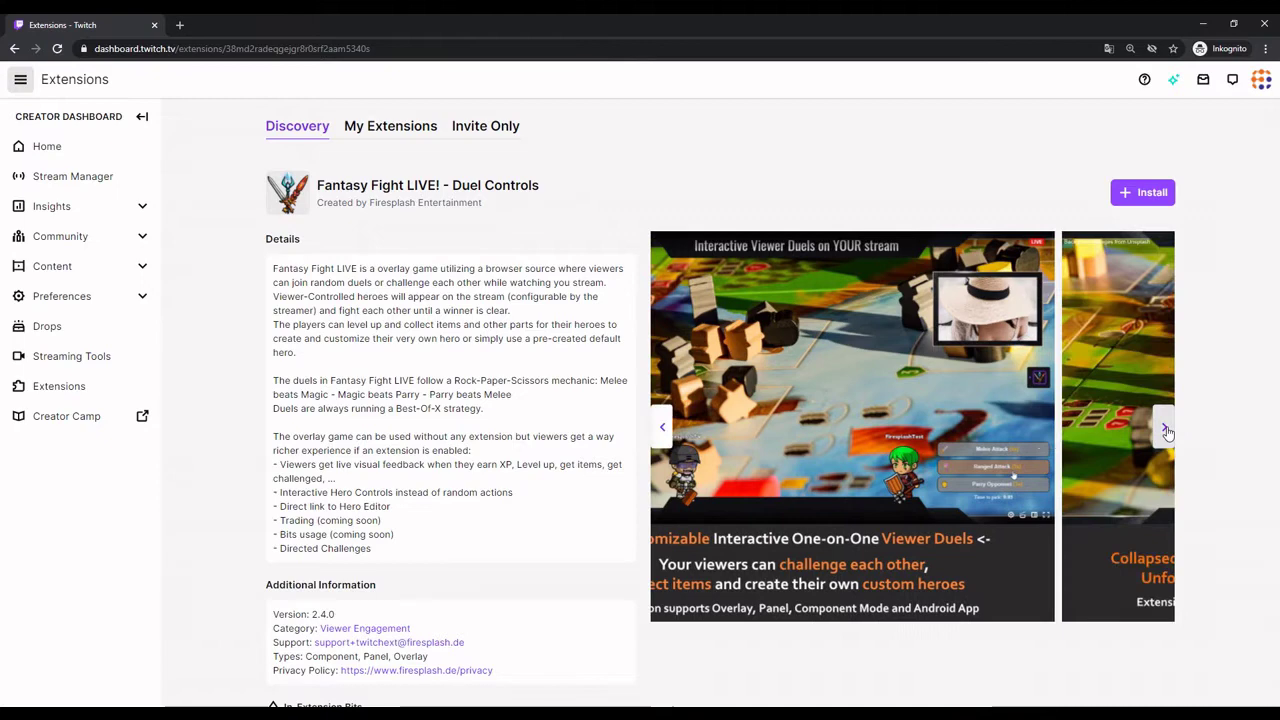
pyautogui.click(1165, 430)
pyautogui.click(1165, 430)
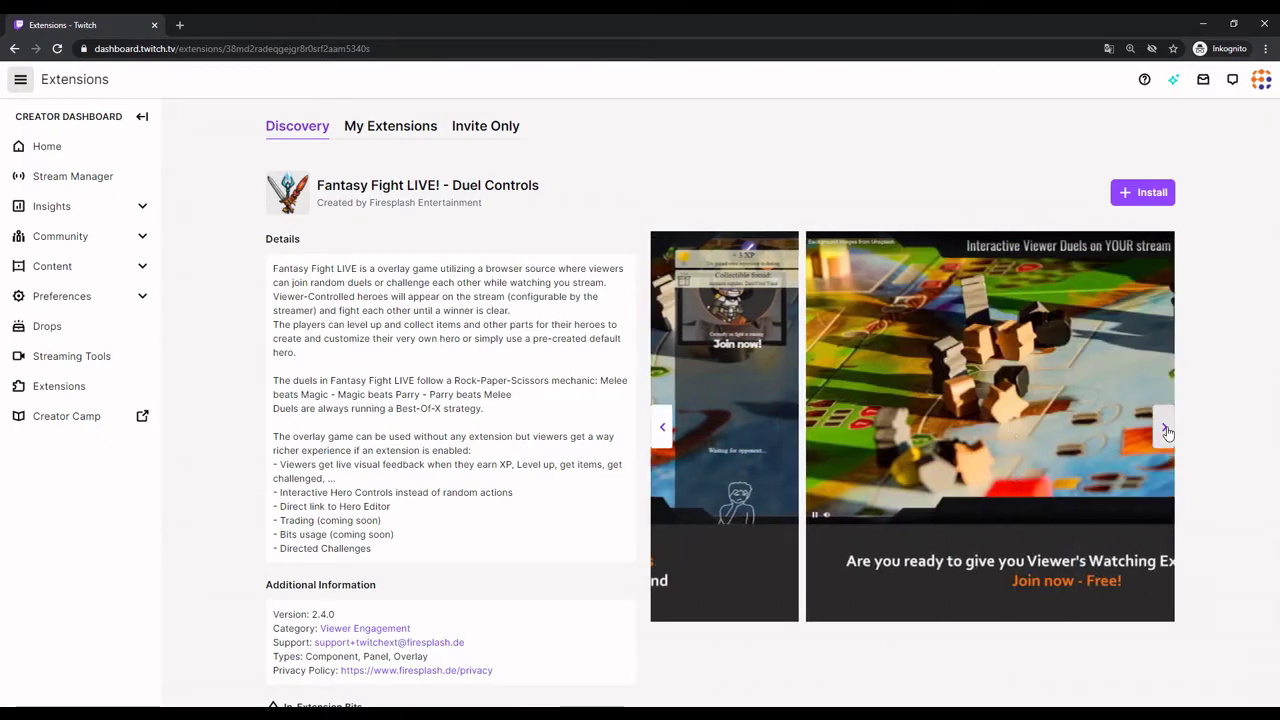
pyautogui.click(1165, 430)
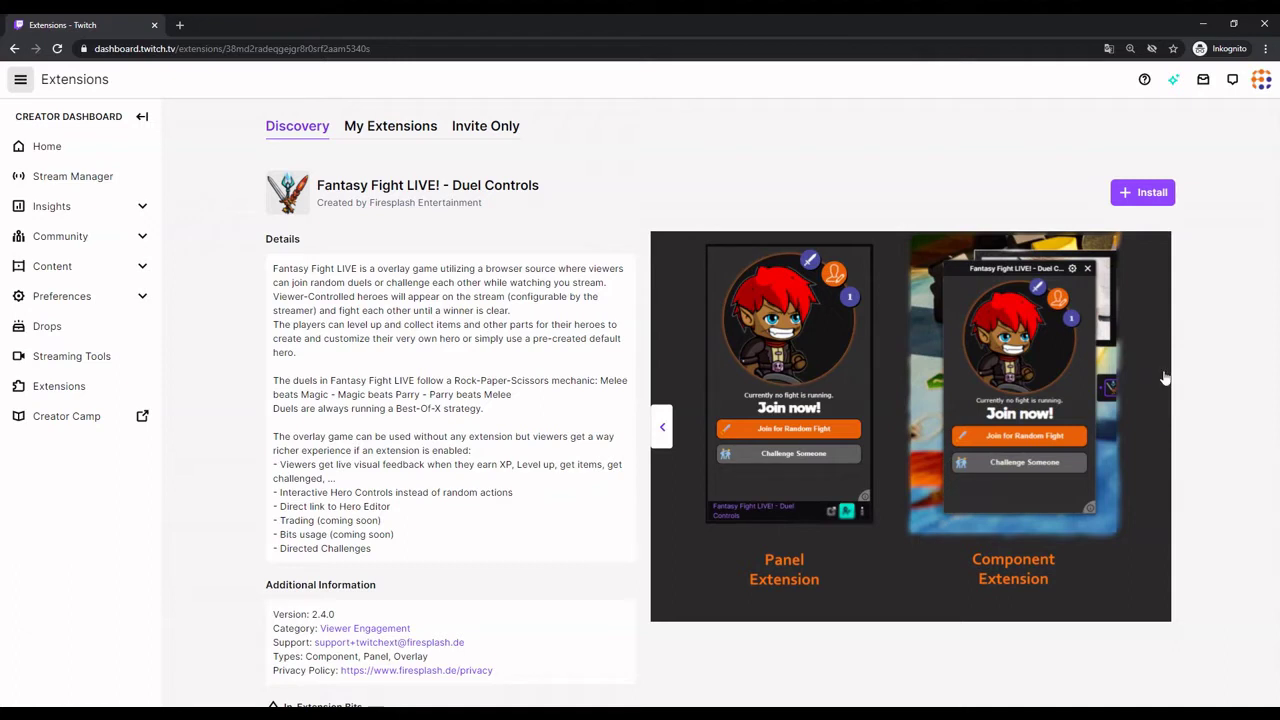
# Install the Duel Controls extension and review the note about activating it.
pyautogui.click(1151, 200)
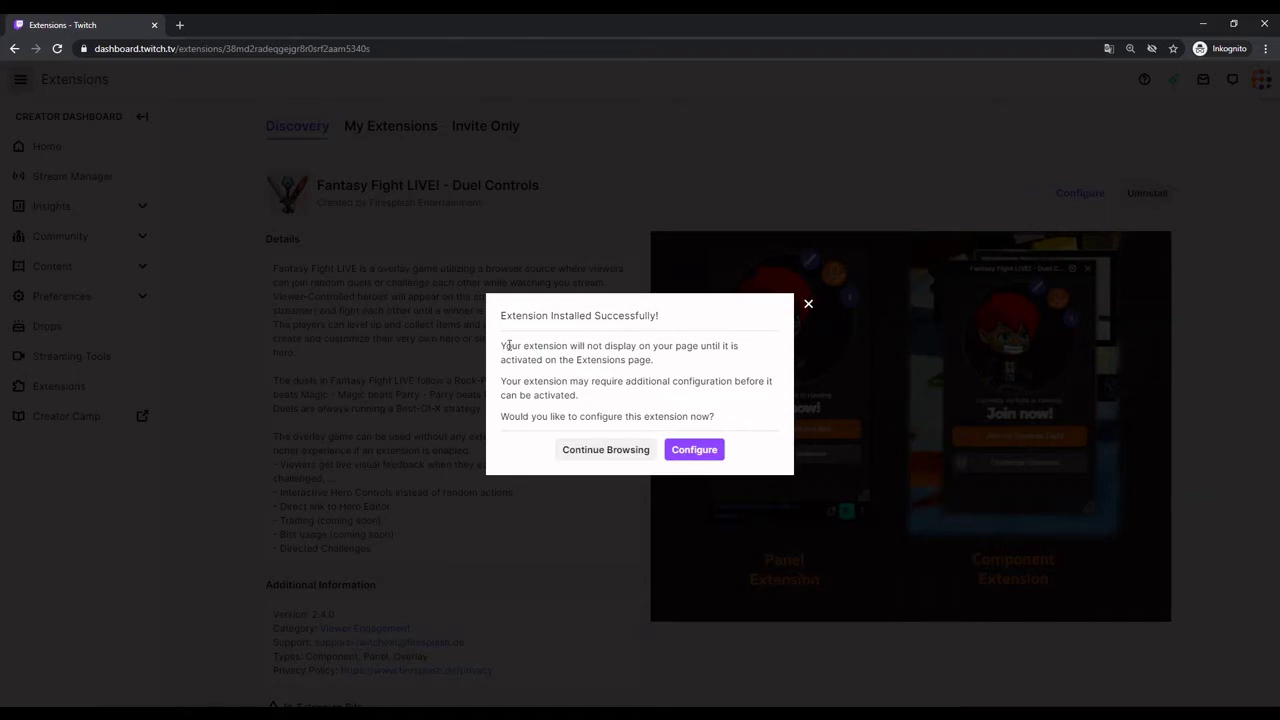
pyautogui.moveTo(500, 348); pyautogui.dragTo(737, 360)
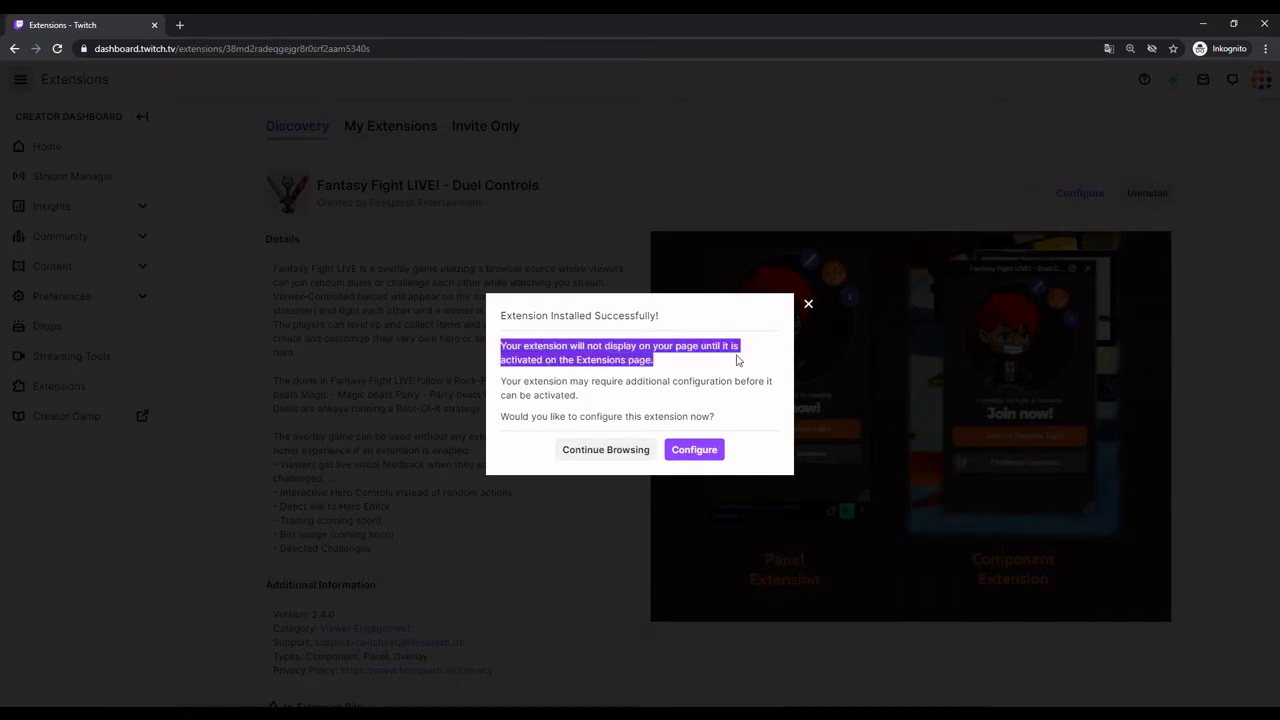
pyautogui.click(737, 360)
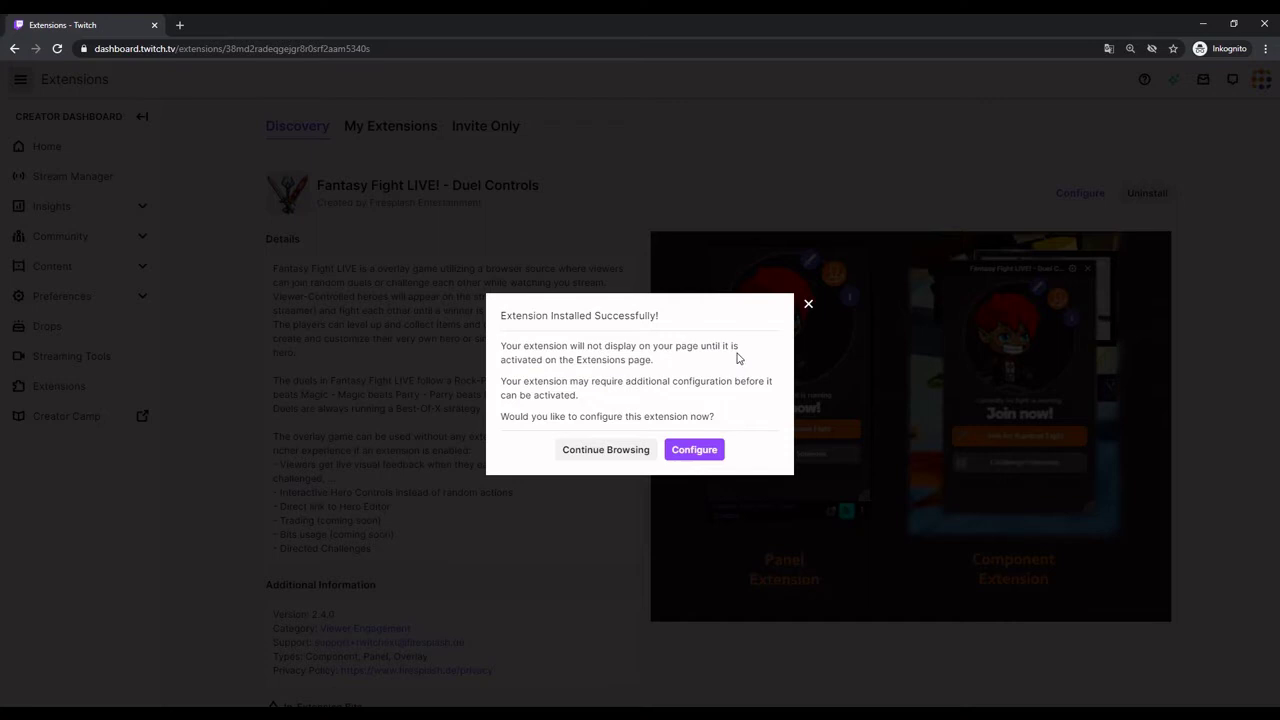
# Follow the configuration steps, noting the browser-source reload warning, through to the FFL Dashboard.
pyautogui.click(694, 450)
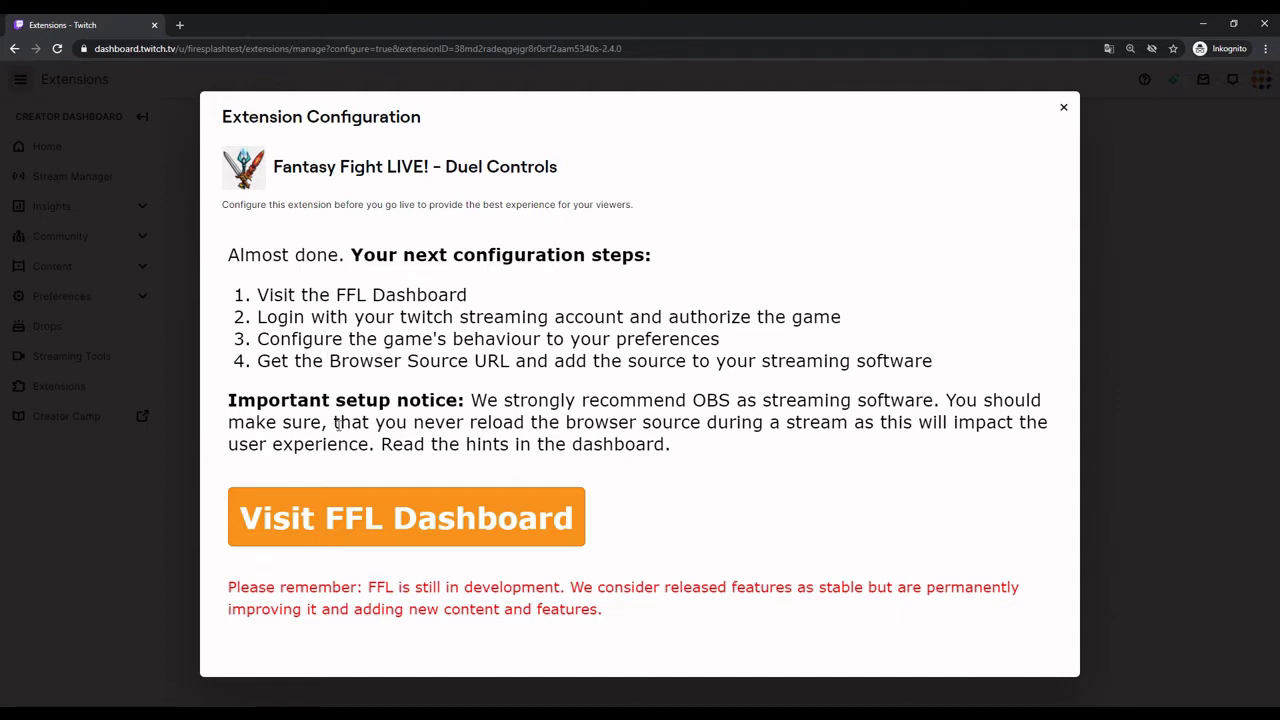
pyautogui.moveTo(334, 424); pyautogui.dragTo(855, 424)
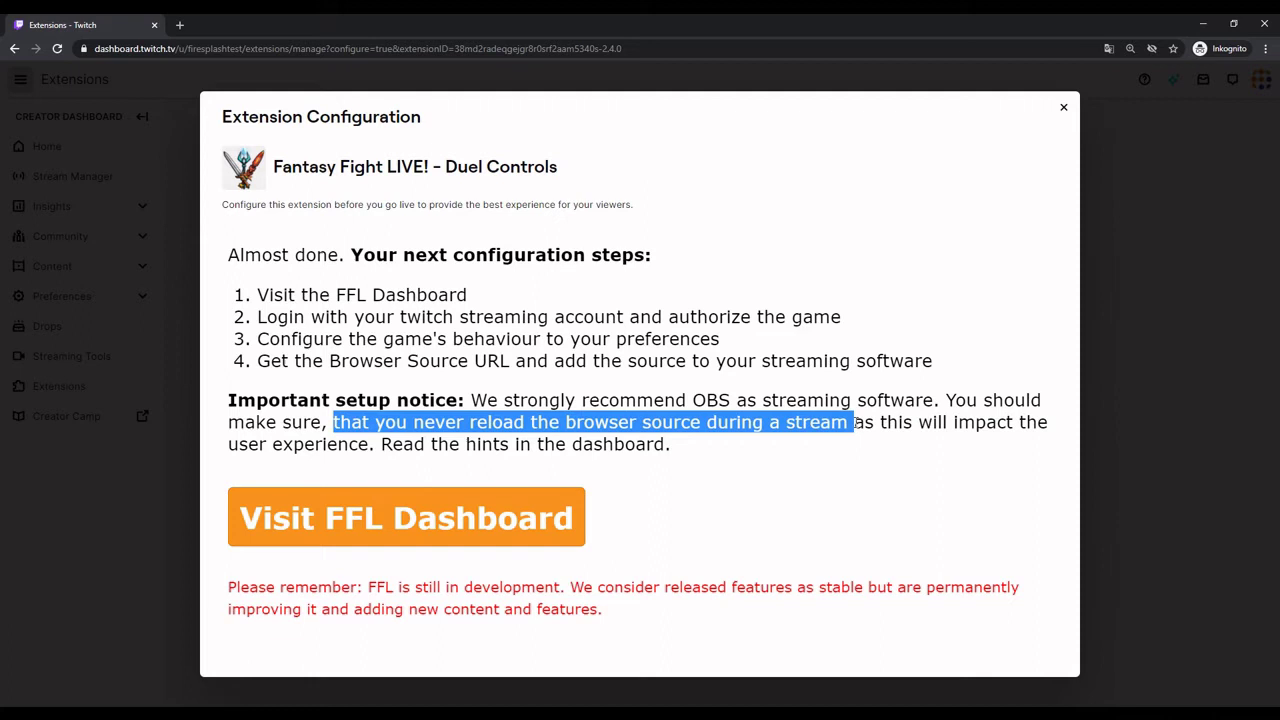
pyautogui.click(696, 519)
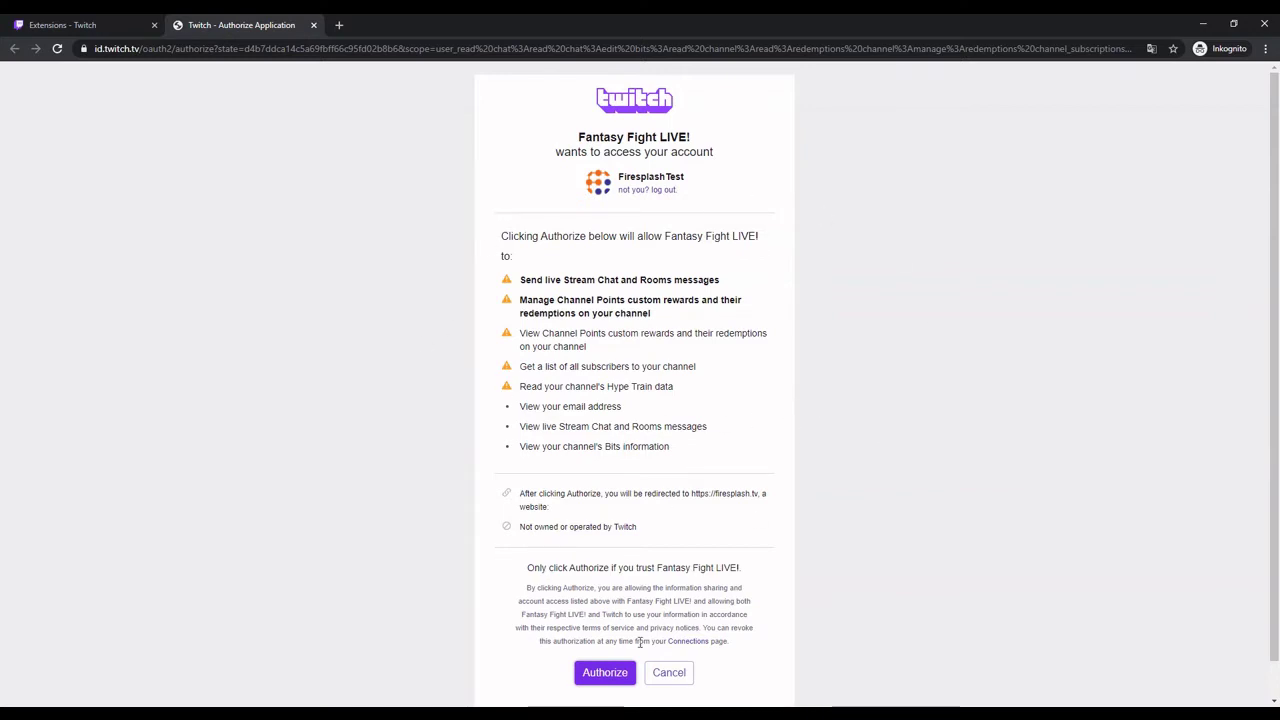
# Authorize Fantasy Fight LIVE! to access the Twitch account.
pyautogui.click(605, 672)
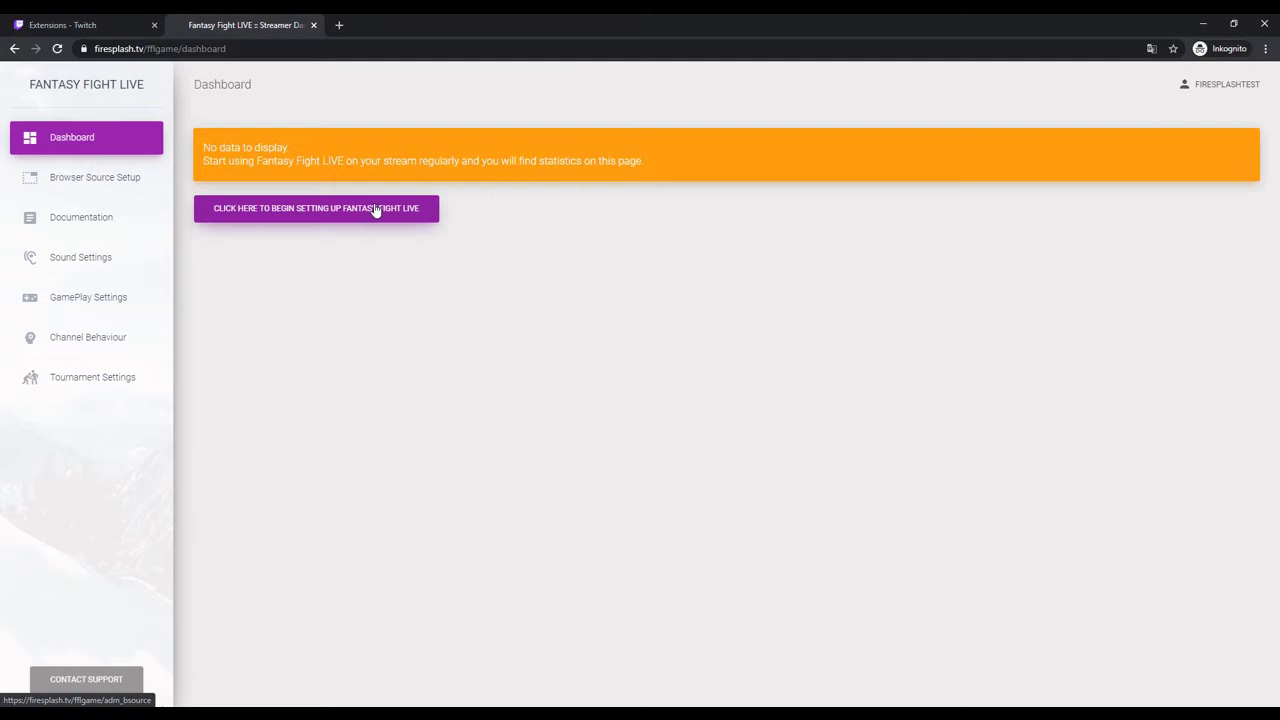
# Open Browser Source Setup and review its notes: 1280 x 720 size, hidden-source unloading, keep the link secret.
pyautogui.click(97, 182)
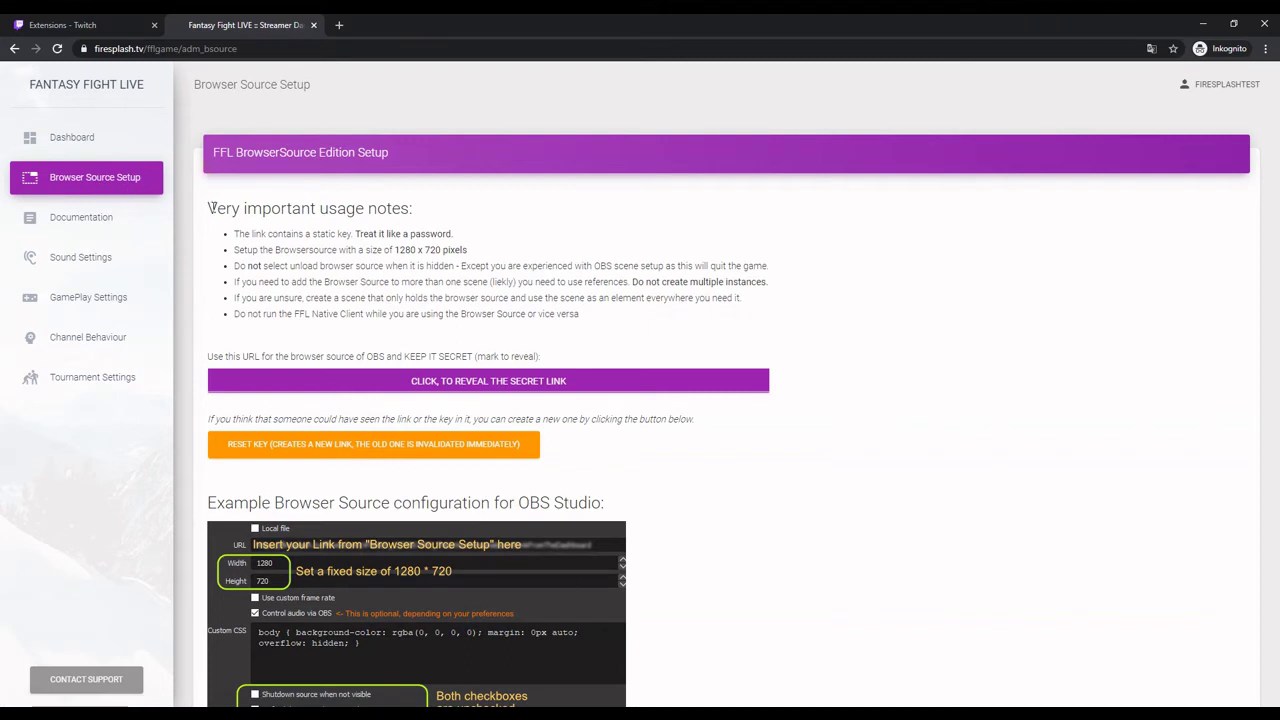
pyautogui.moveTo(211, 205); pyautogui.dragTo(645, 318)
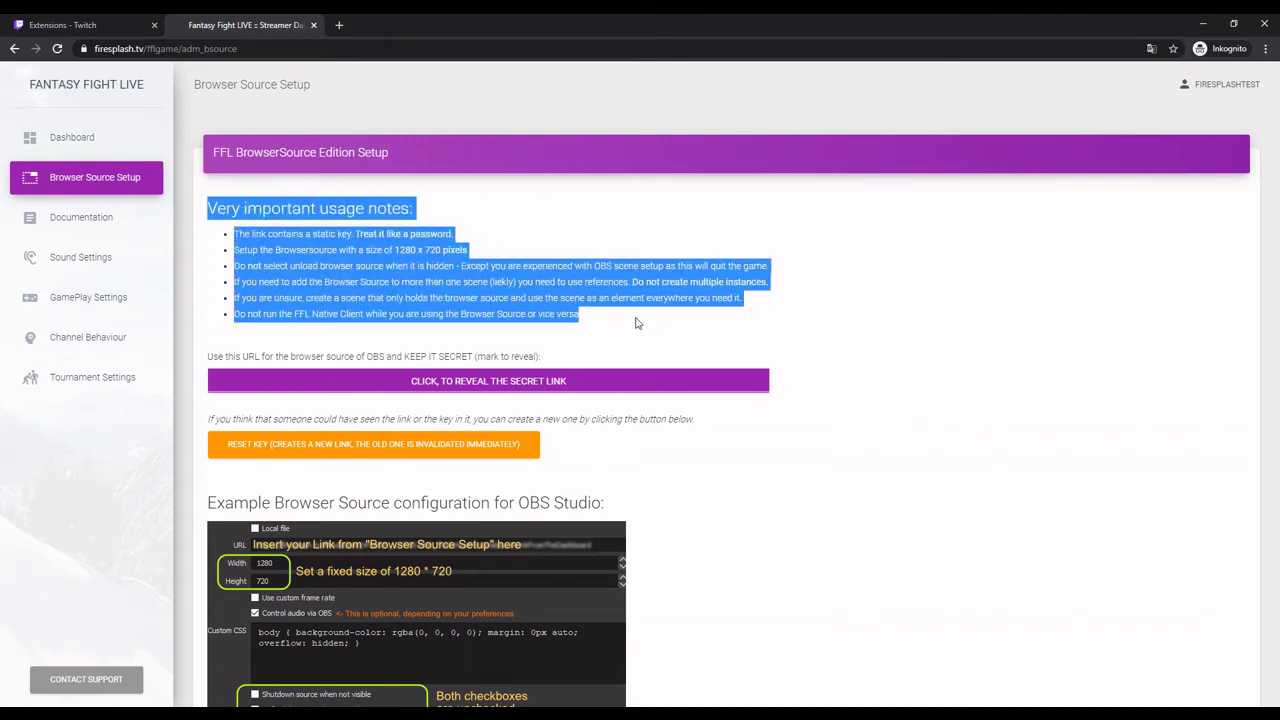
pyautogui.click(638, 320)
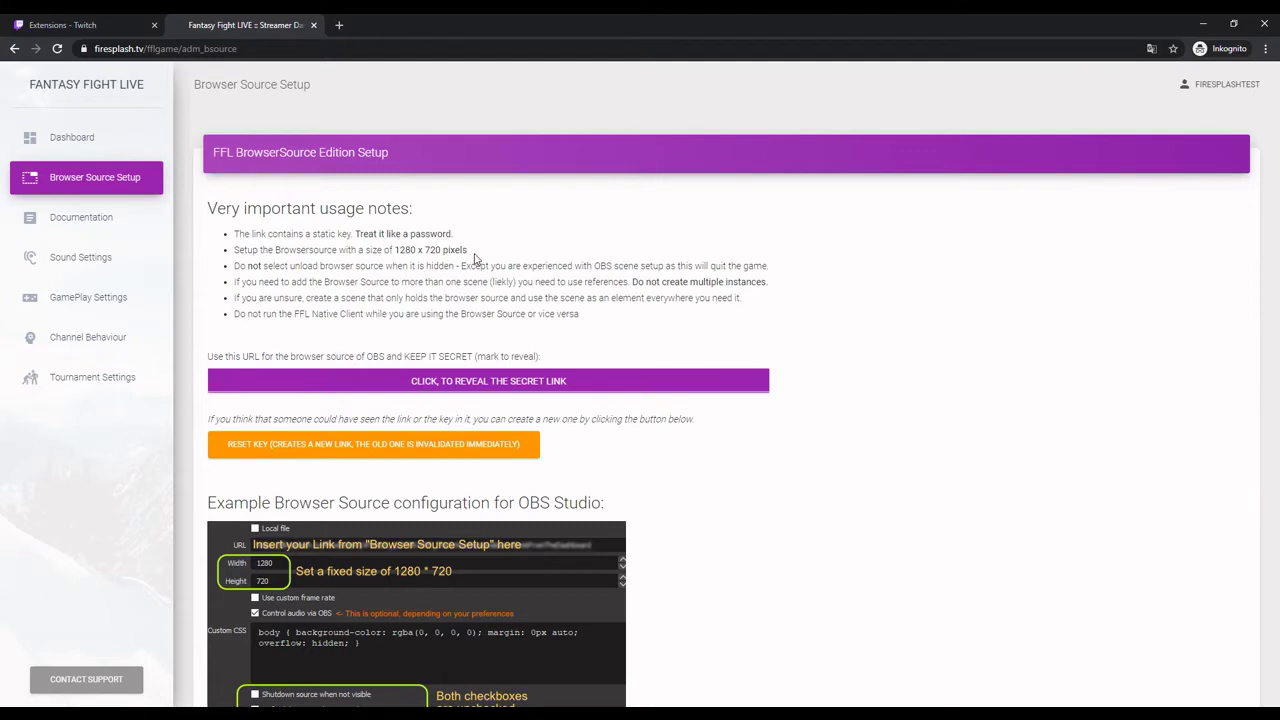
pyautogui.scroll(-1, 475, 258)
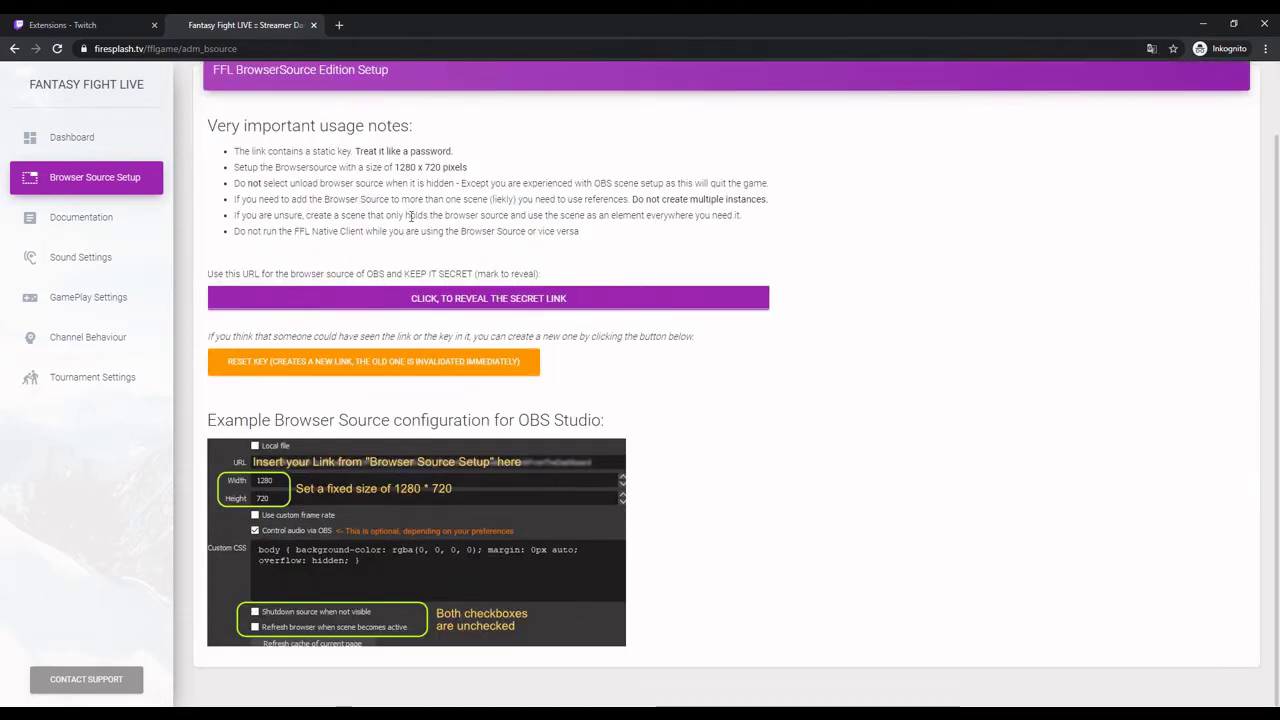
pyautogui.moveTo(396, 167); pyautogui.dragTo(442, 168)
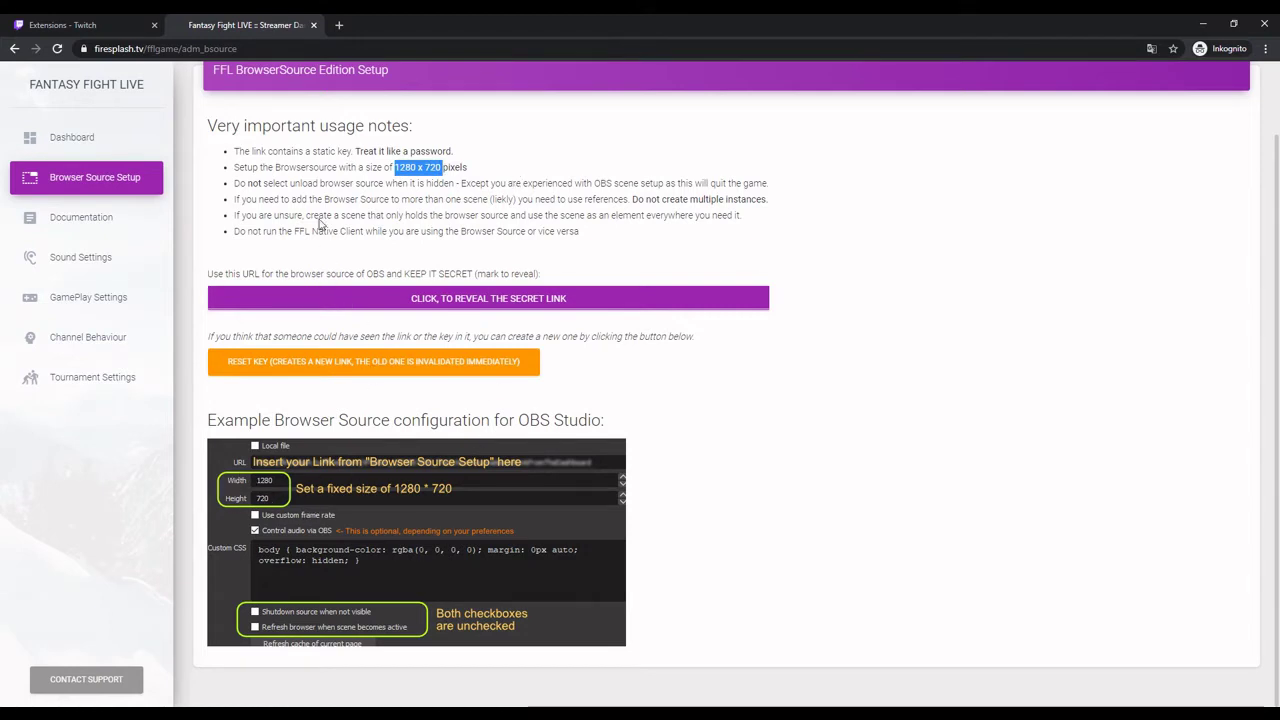
pyautogui.moveTo(235, 183); pyautogui.dragTo(460, 184)
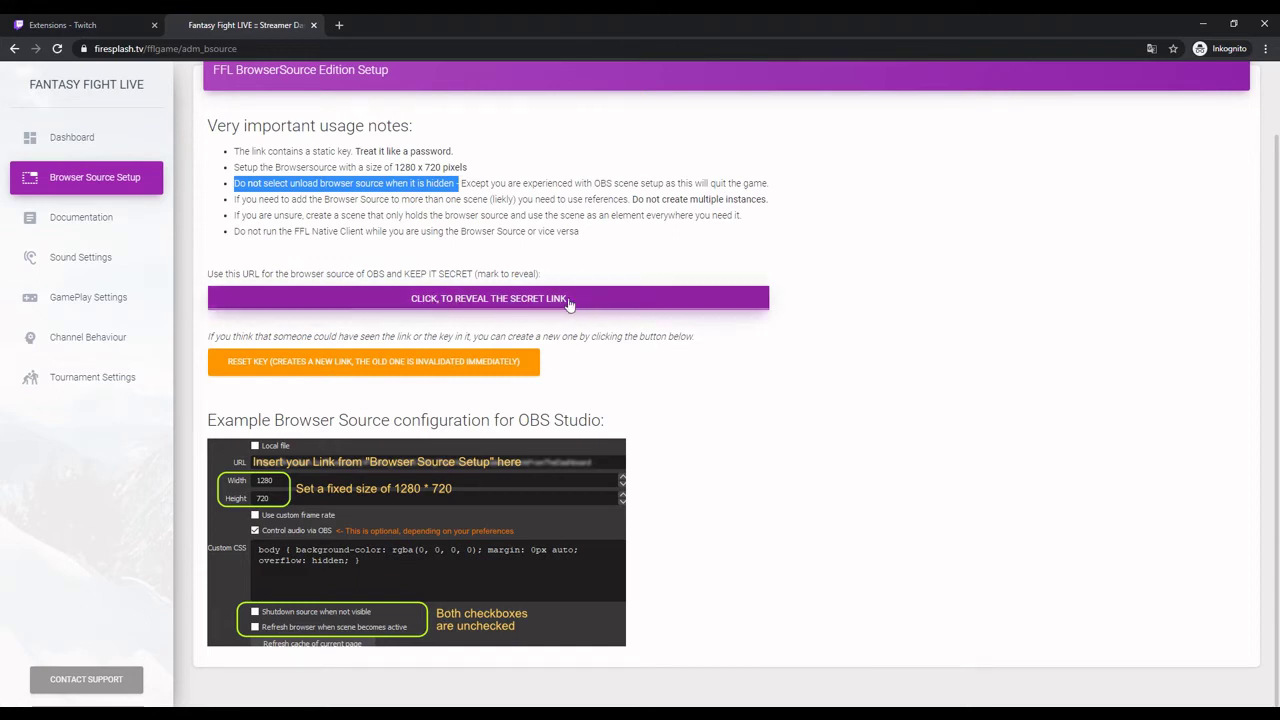
pyautogui.moveTo(403, 273); pyautogui.dragTo(475, 274)
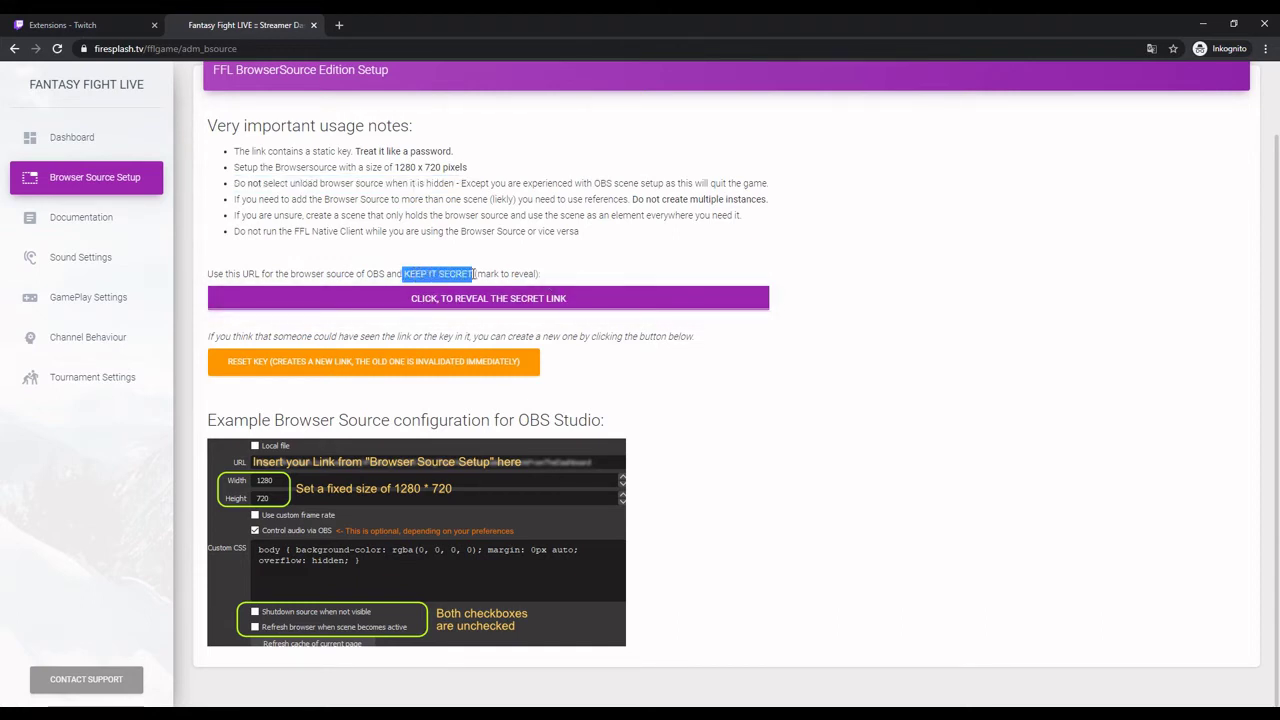
# Reveal the secret browser-source link and copy it.
pyautogui.click(672, 304)
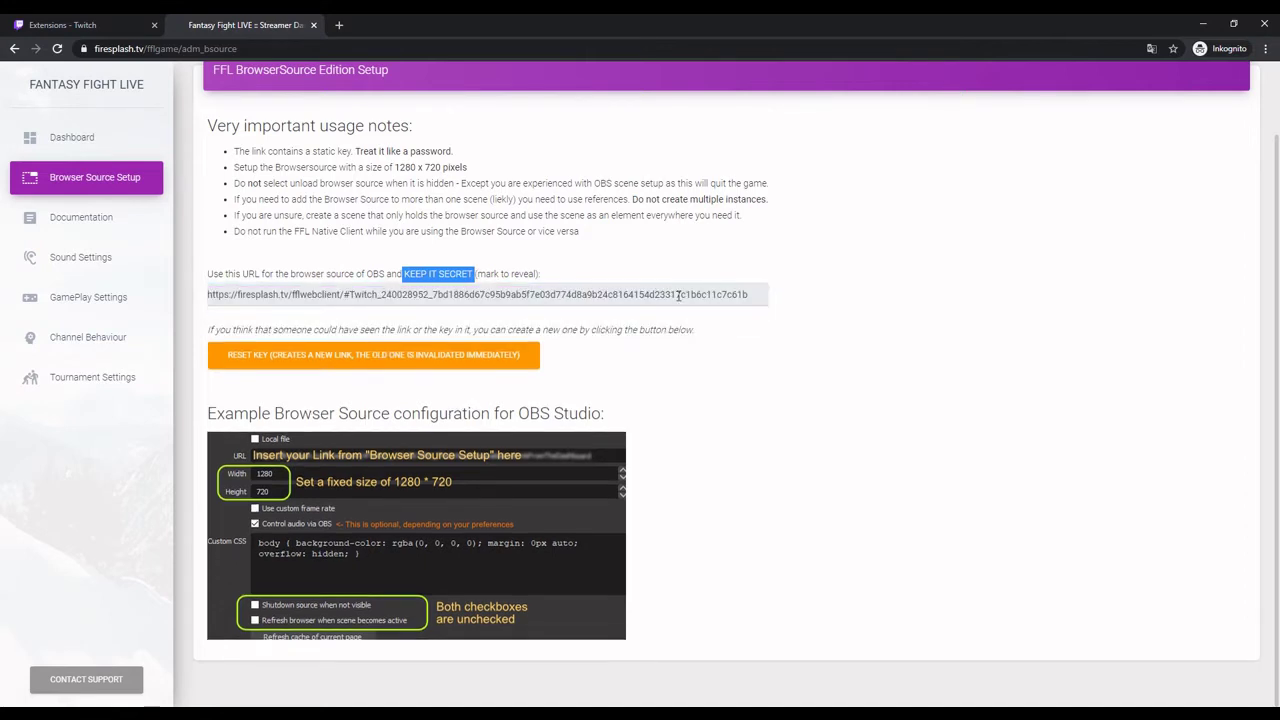
pyautogui.click(761, 293)
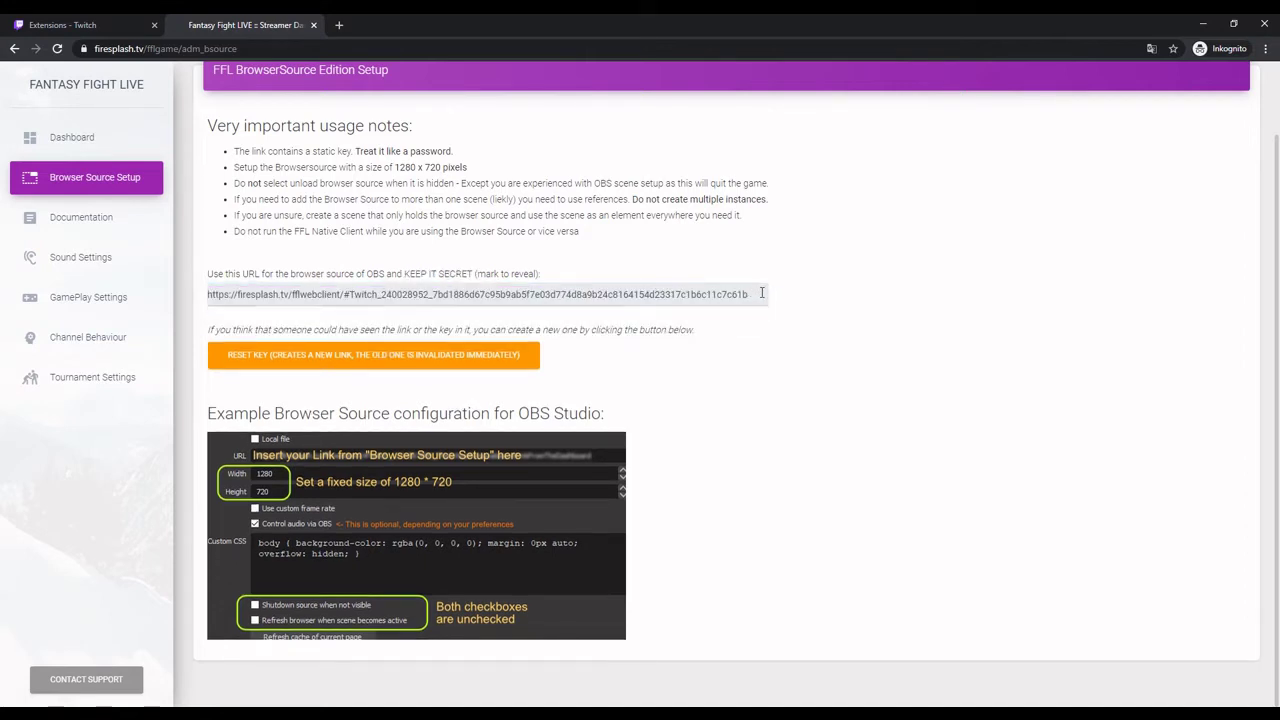
pyautogui.moveTo(761, 293); pyautogui.dragTo(209, 295)
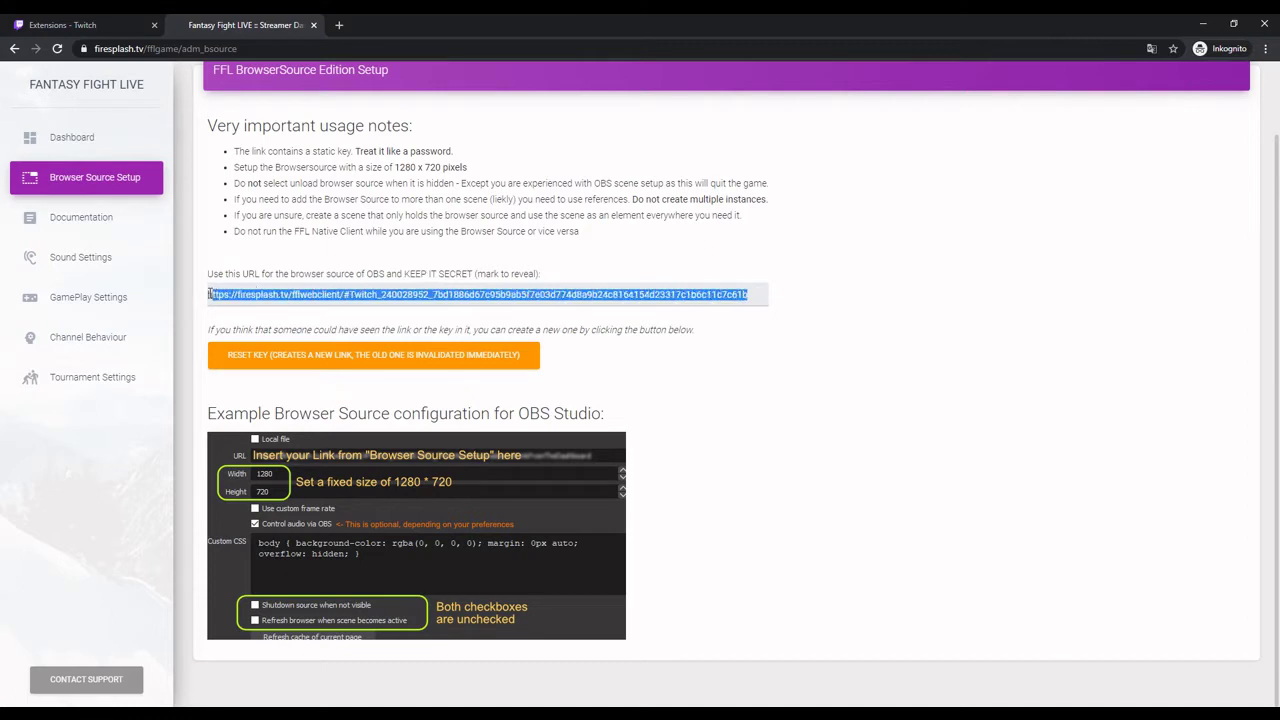
pyautogui.rightClick(232, 296)
pyautogui.click(235, 300)
pyautogui.hotkey('alt', 'Tab')
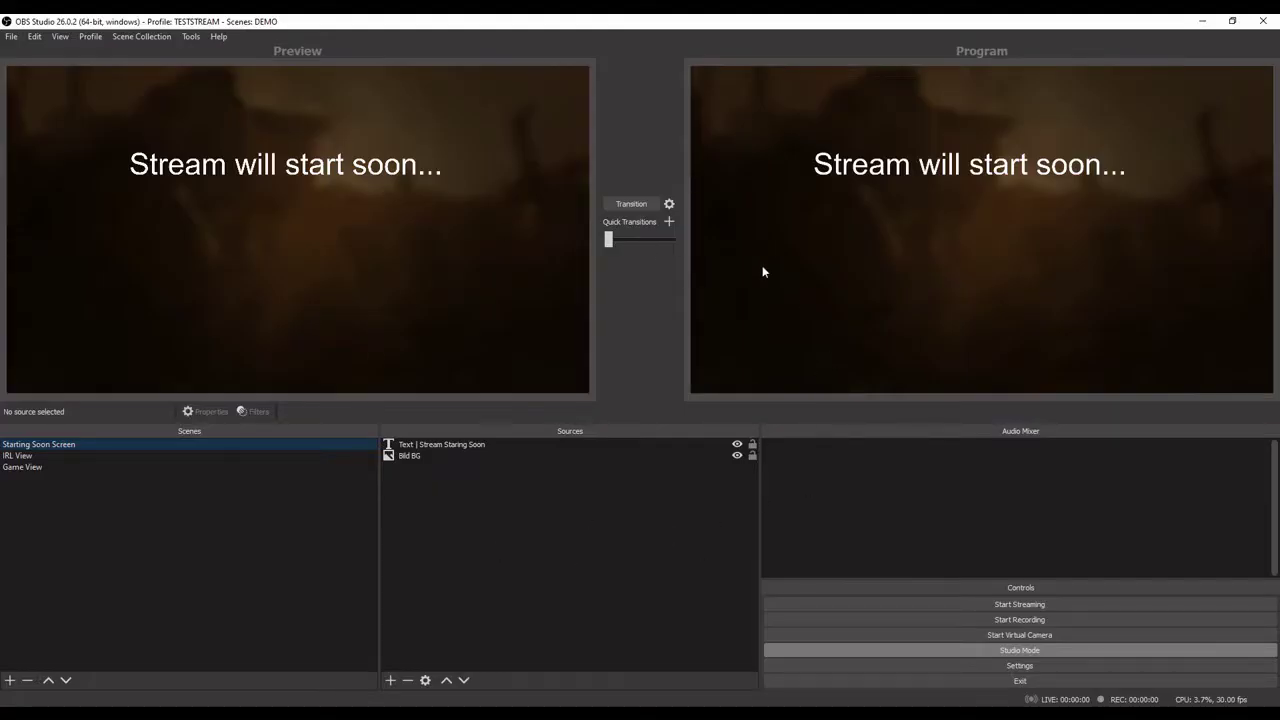
# Add a browser source named 'Browser | Fantasy Fight LIVE' to the Starting Soon Screen scene.
pyautogui.click(18, 457)
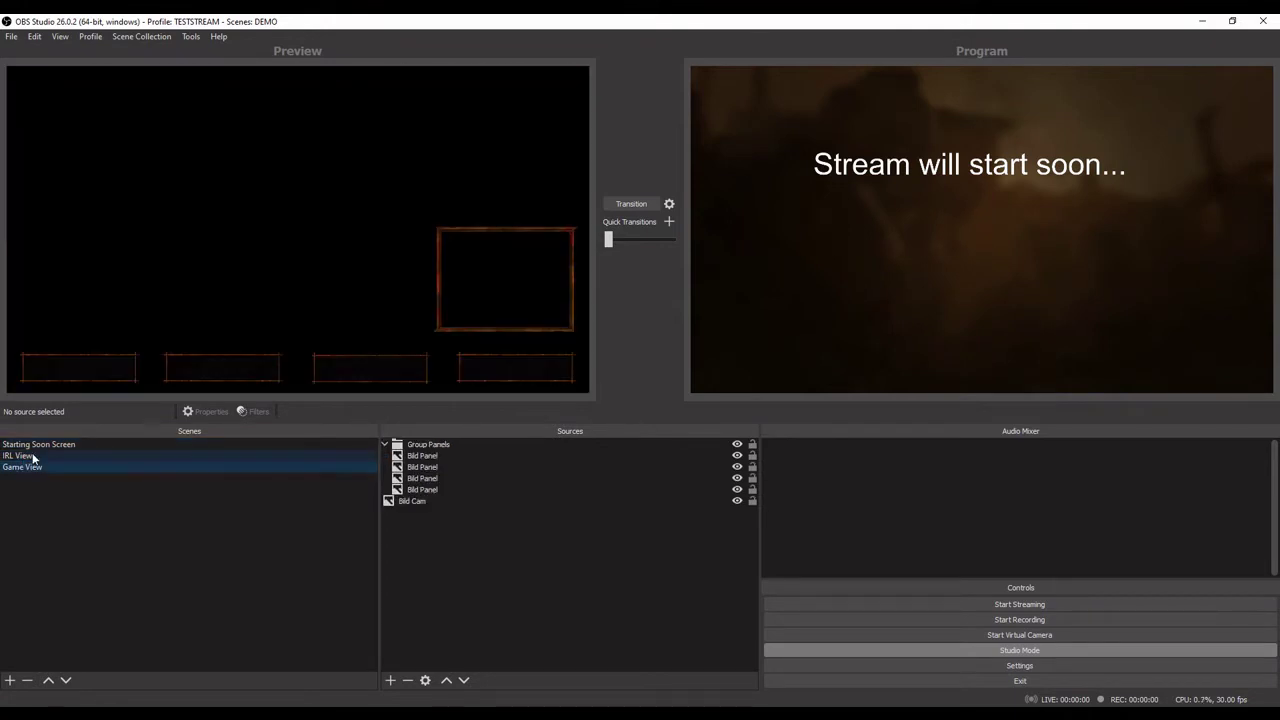
pyautogui.click(35, 446)
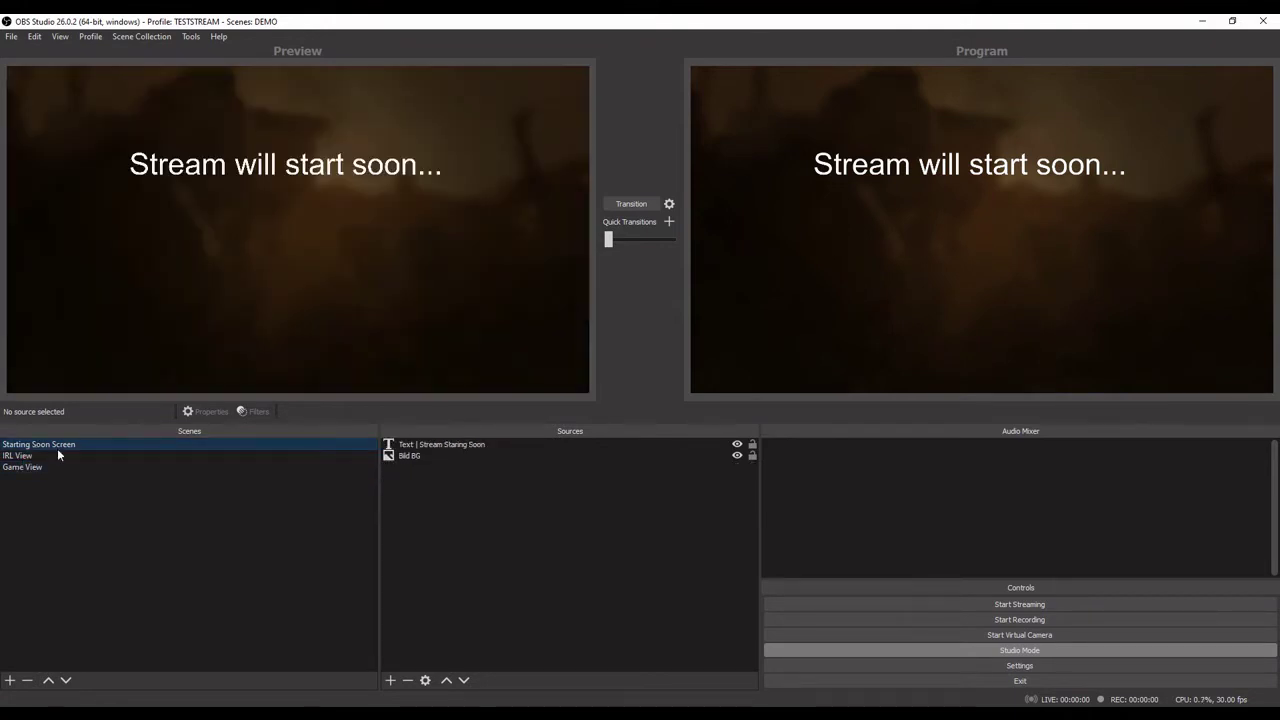
pyautogui.rightClick(418, 523)
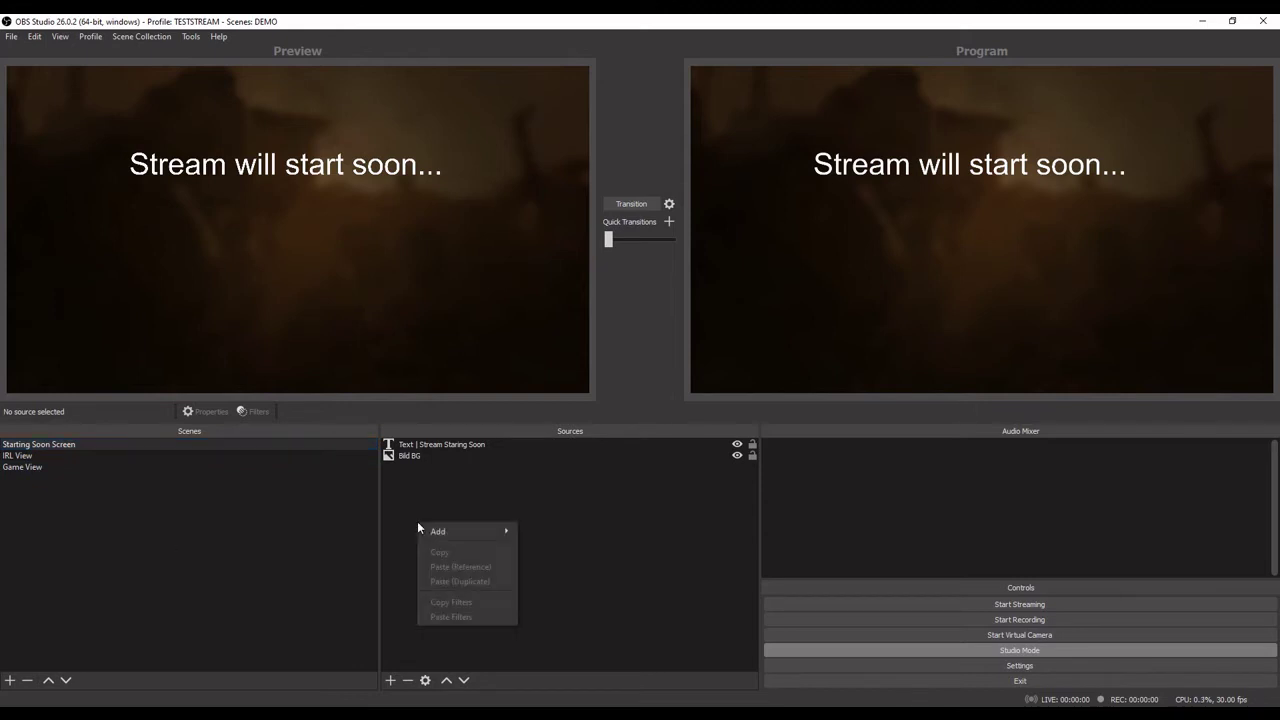
pyautogui.moveTo(466, 531)
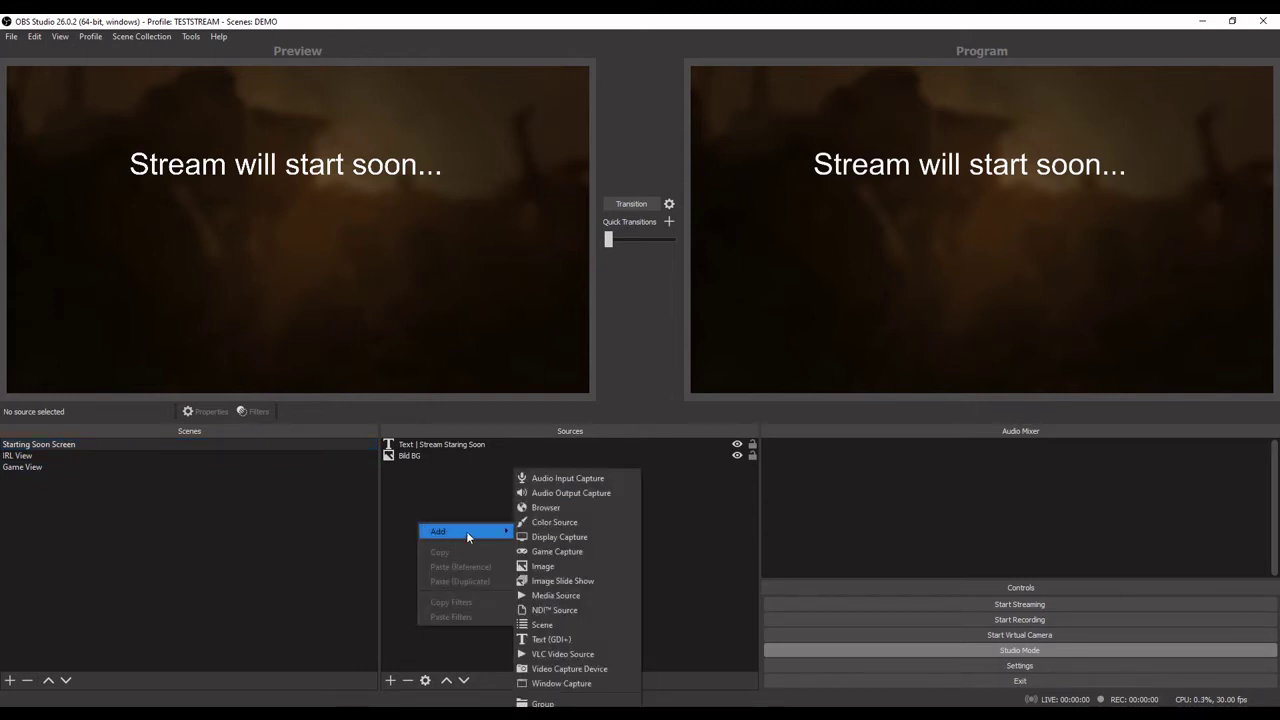
pyautogui.click(565, 511)
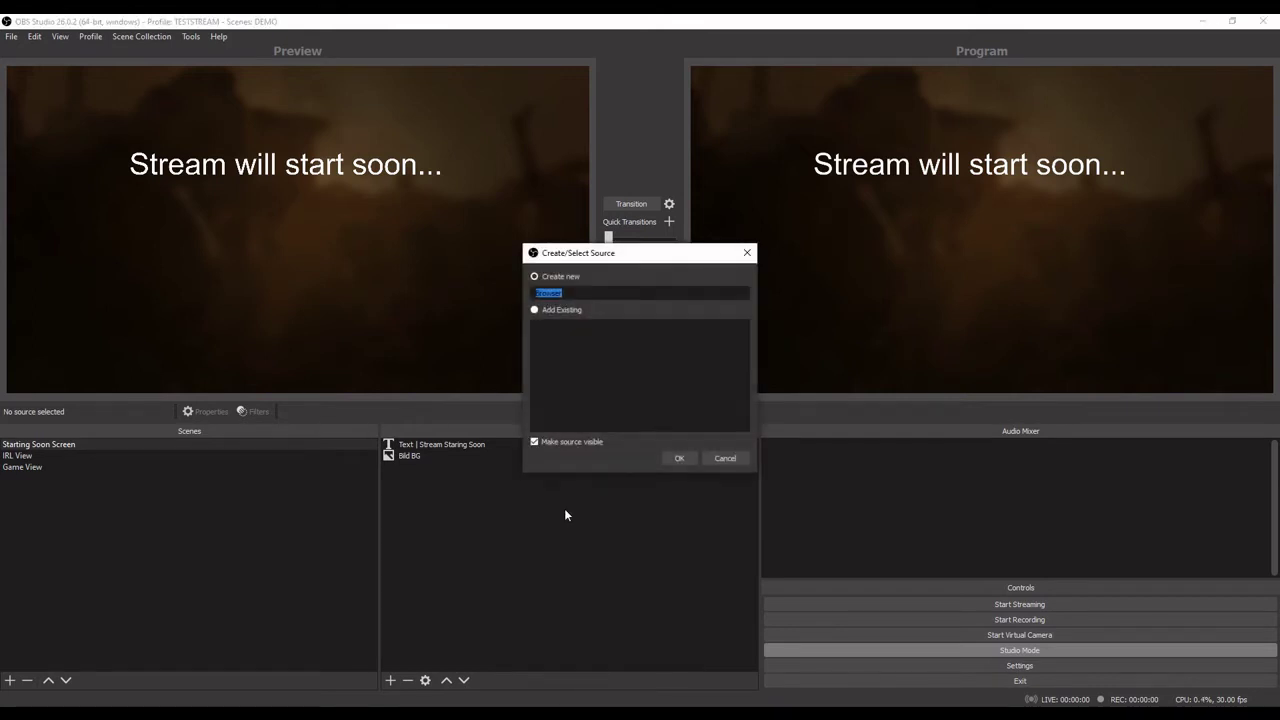
pyautogui.click(621, 296)
pyautogui.write('| Fantasy Fight |')
pyautogui.write('IVE')
# Configure the browser source at 1280×720 with the copied secret FFL link as its URL.
pyautogui.click(678, 459)
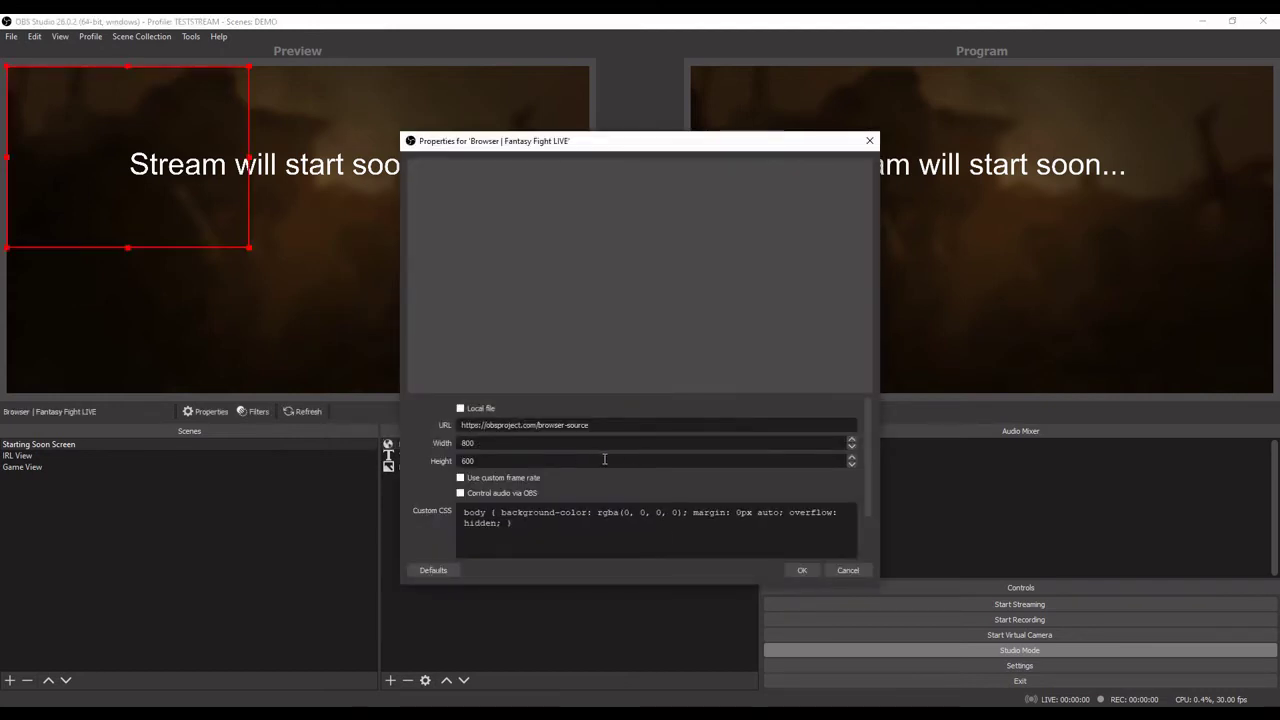
pyautogui.press('Tab')
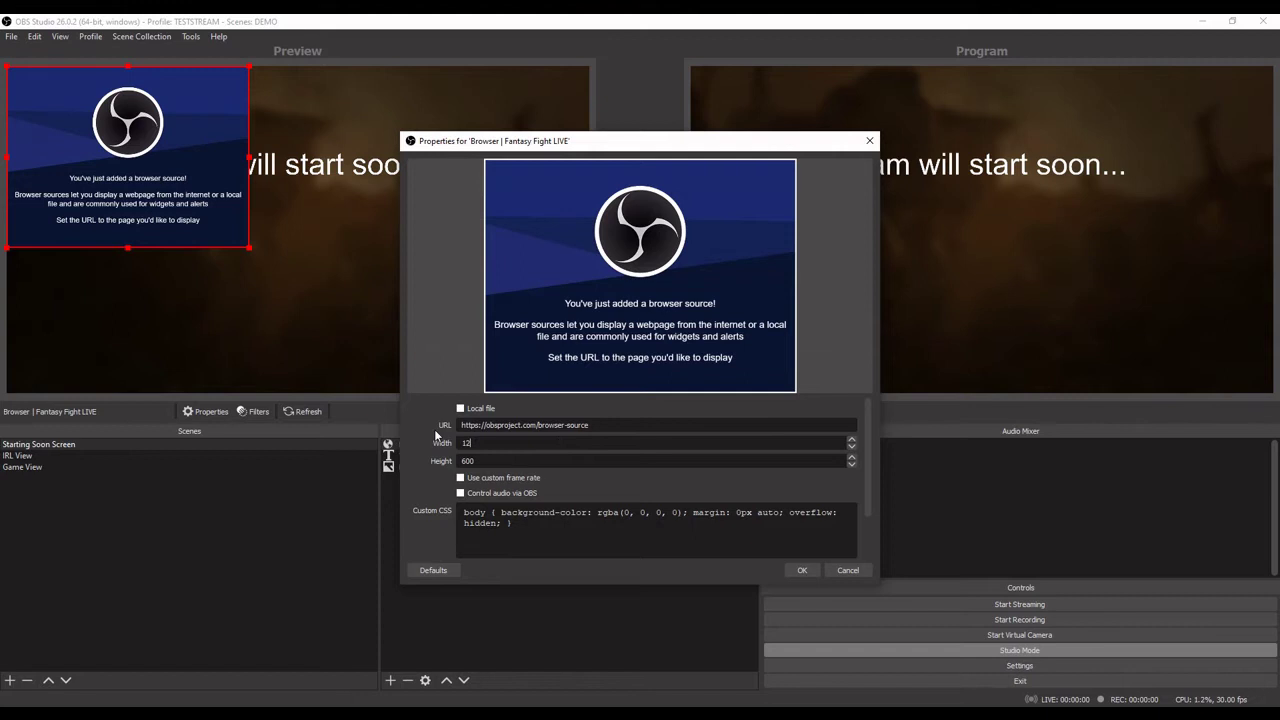
pyautogui.press('Tab')
pyautogui.hotkey('shift', 'Tab')
pyautogui.hotkey('shift', 'Tab')
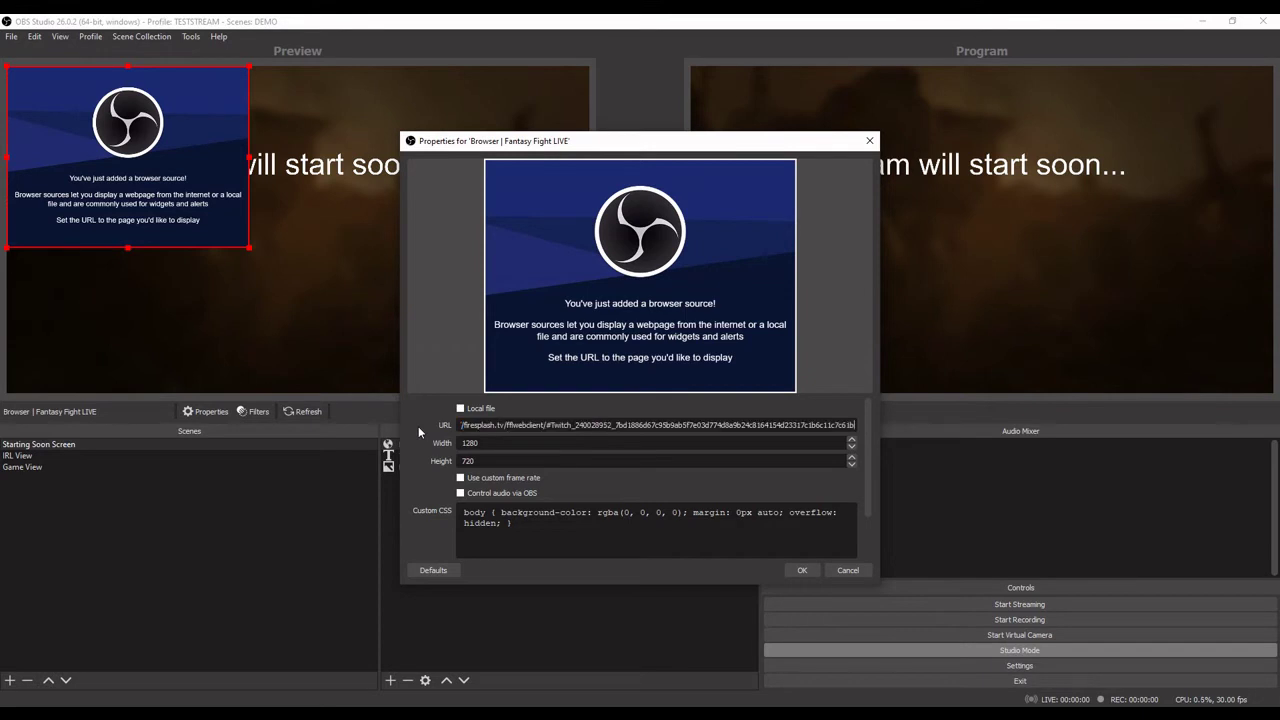
pyautogui.click(513, 536)
pyautogui.scroll(-2, 412, 541)
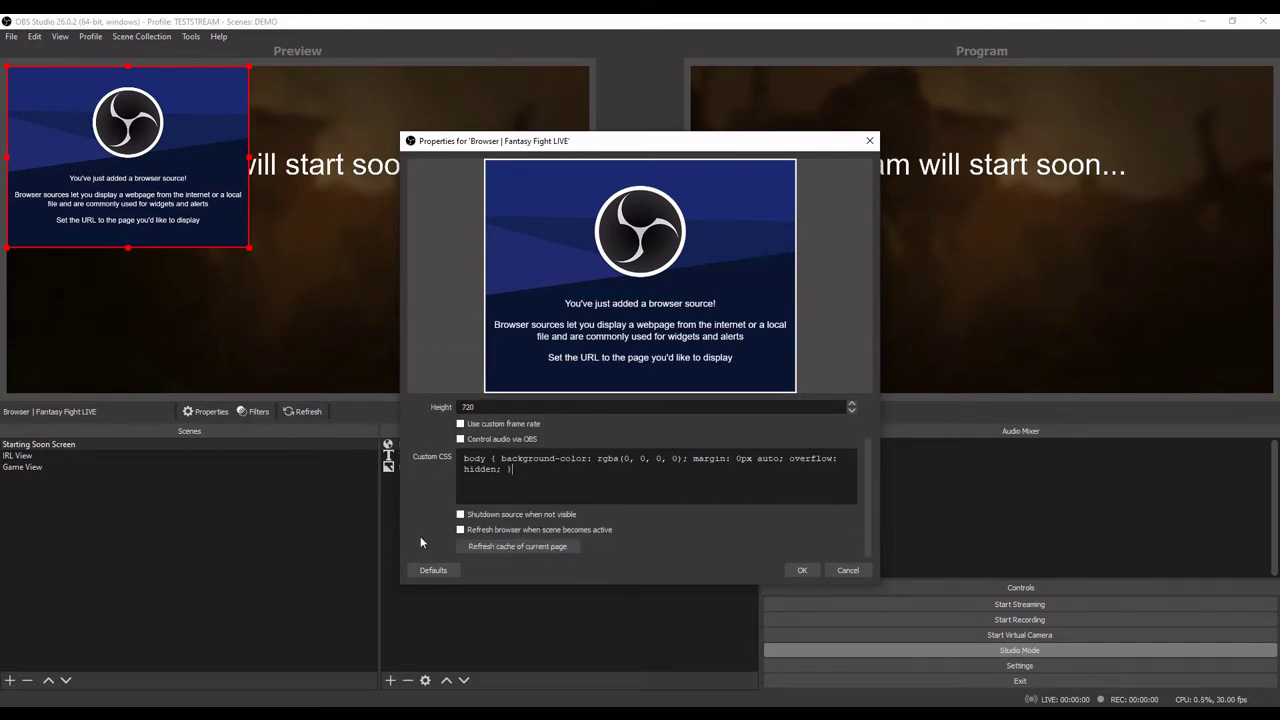
pyautogui.click(806, 570)
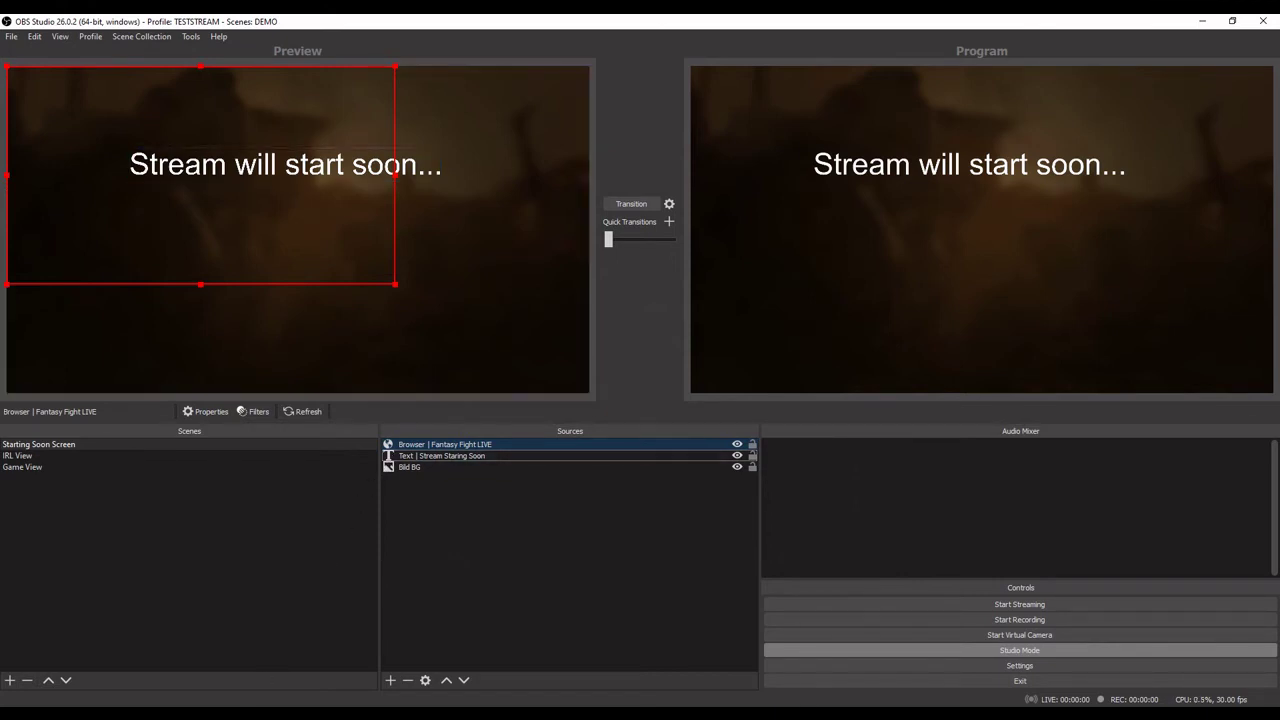
pyautogui.click(198, 512)
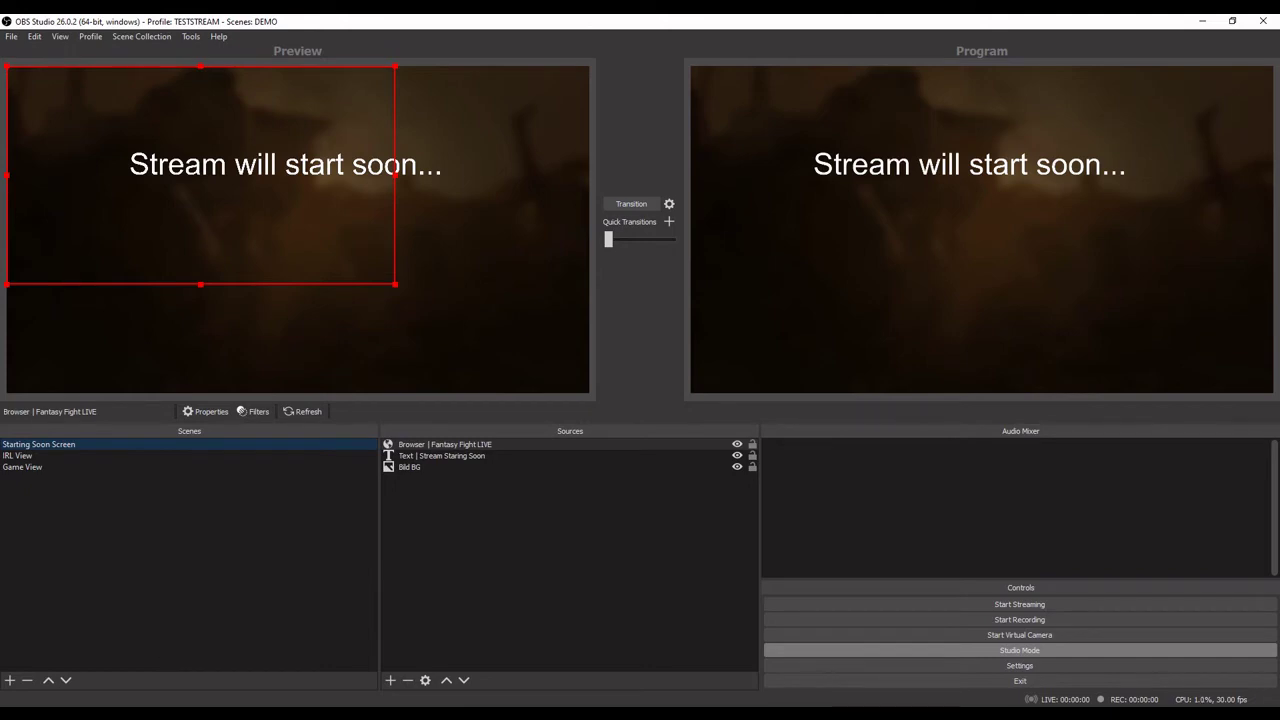
# Look through the FFL dashboard's GamePlay and Sound Settings, ending on the Channel Behaviour page.
pyautogui.hotkey('alt', 'Tab')
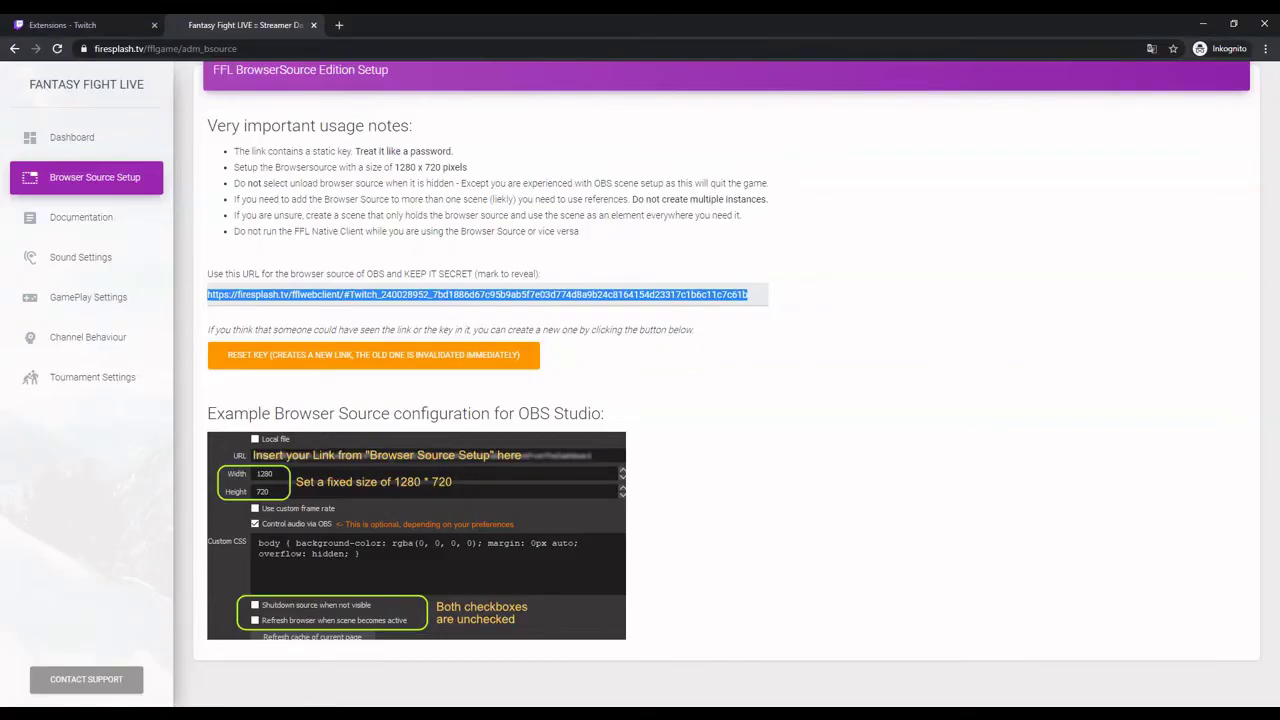
pyautogui.click(836, 341)
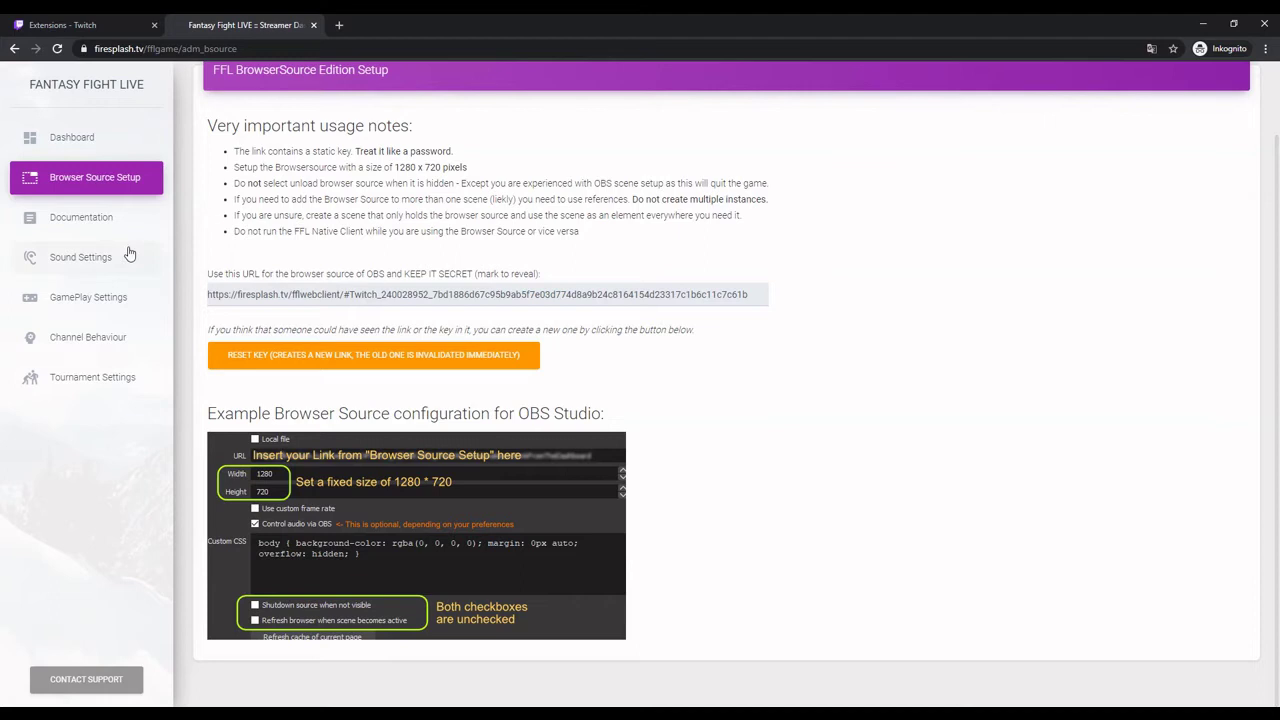
pyautogui.click(87, 305)
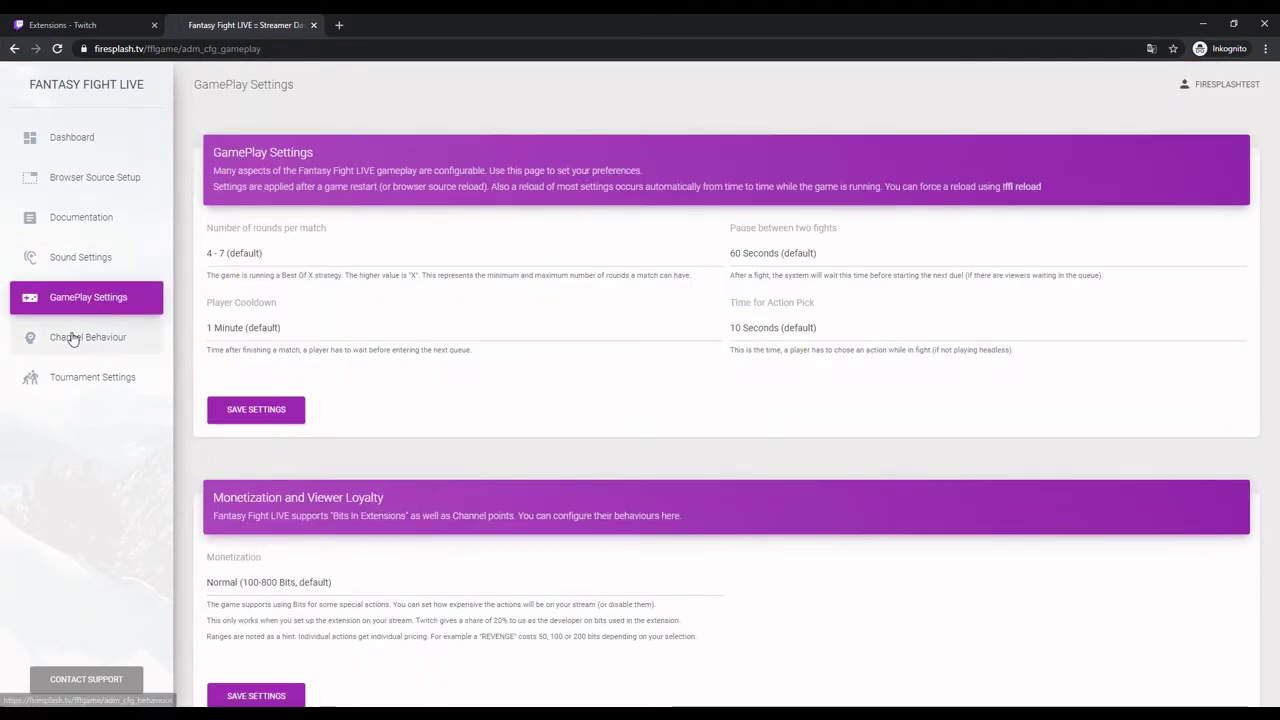
pyautogui.click(78, 337)
pyautogui.click(96, 260)
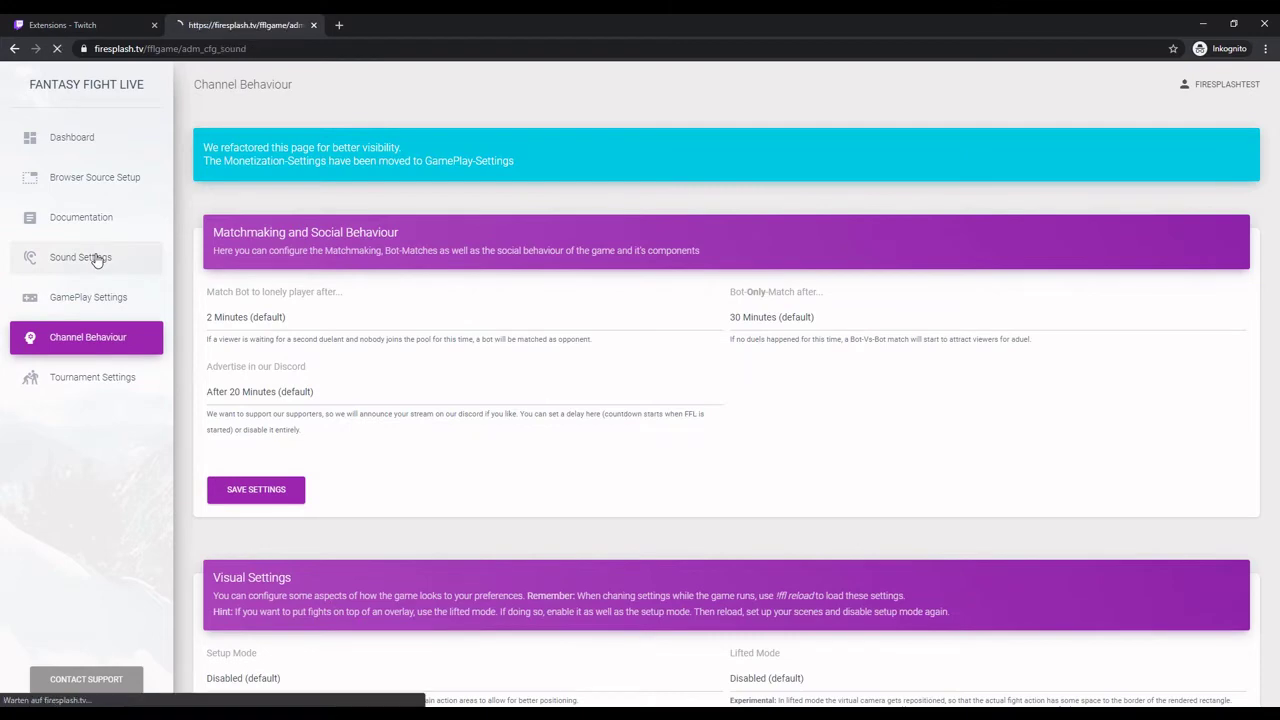
pyautogui.click(99, 346)
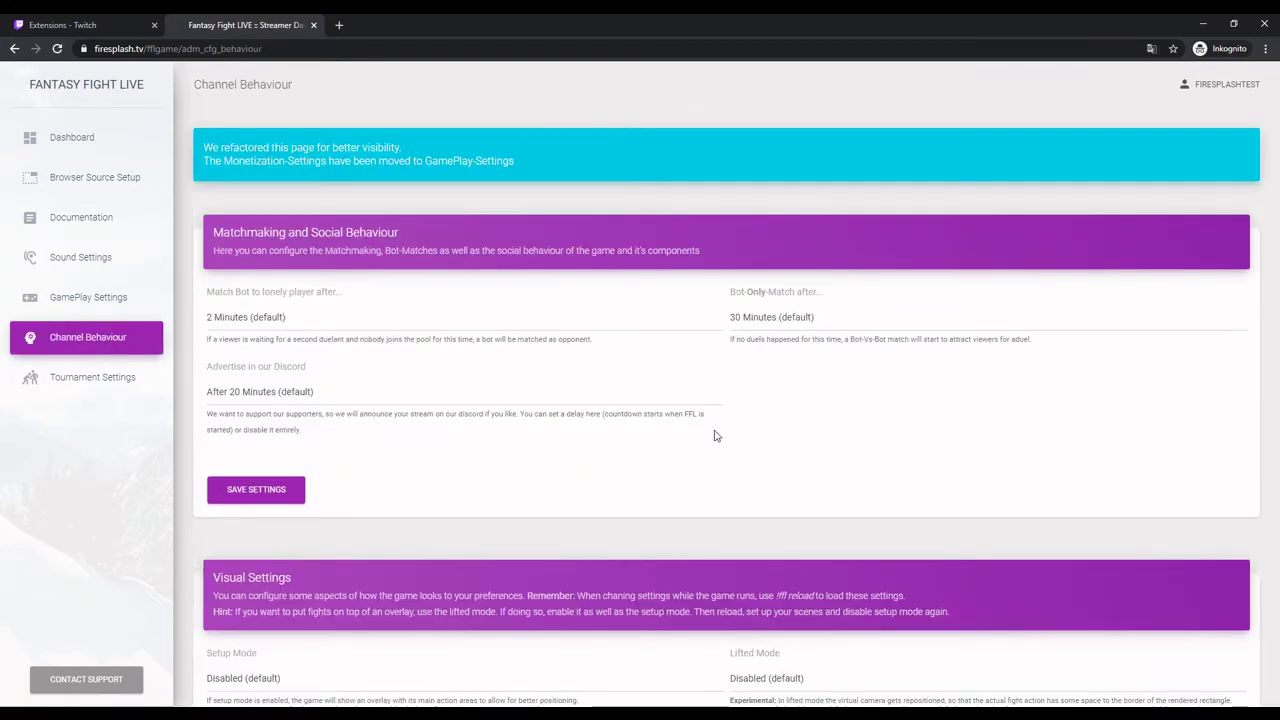
# Set Lifted Mode and Setup Mode to Enabled under Visual Settings and save the settings.
pyautogui.scroll(-3, 888, 440)
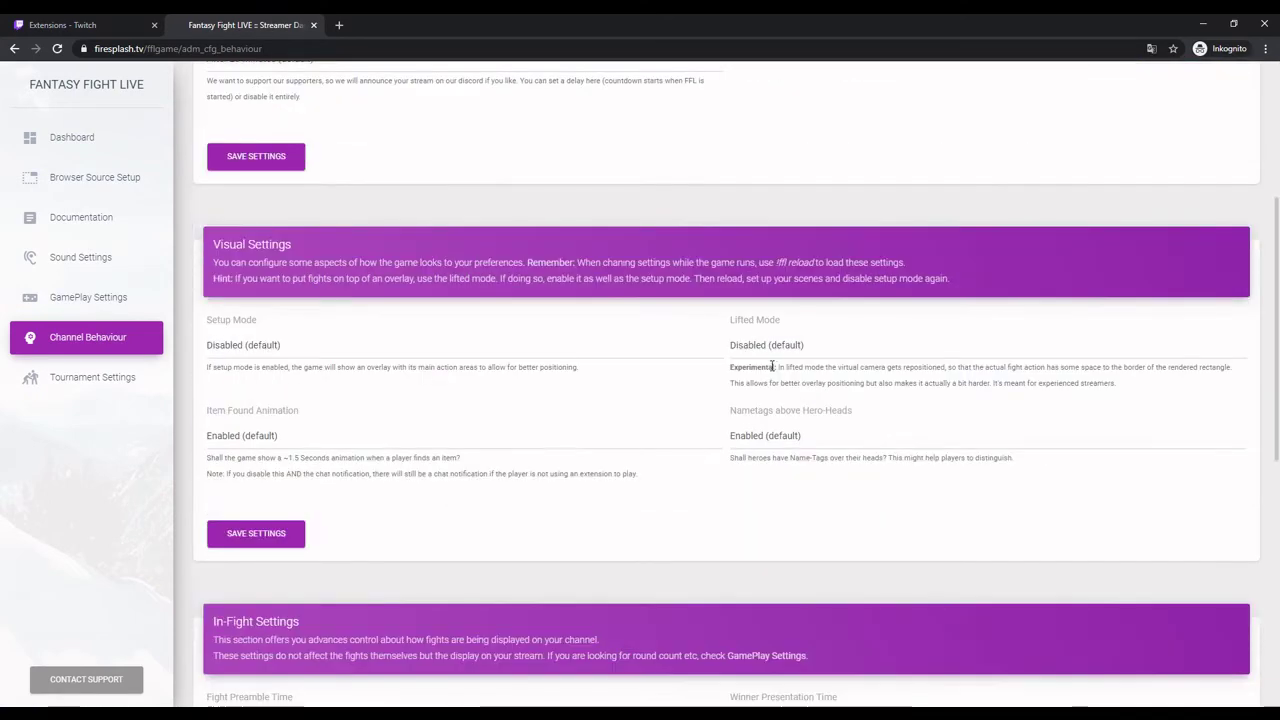
pyautogui.click(760, 350)
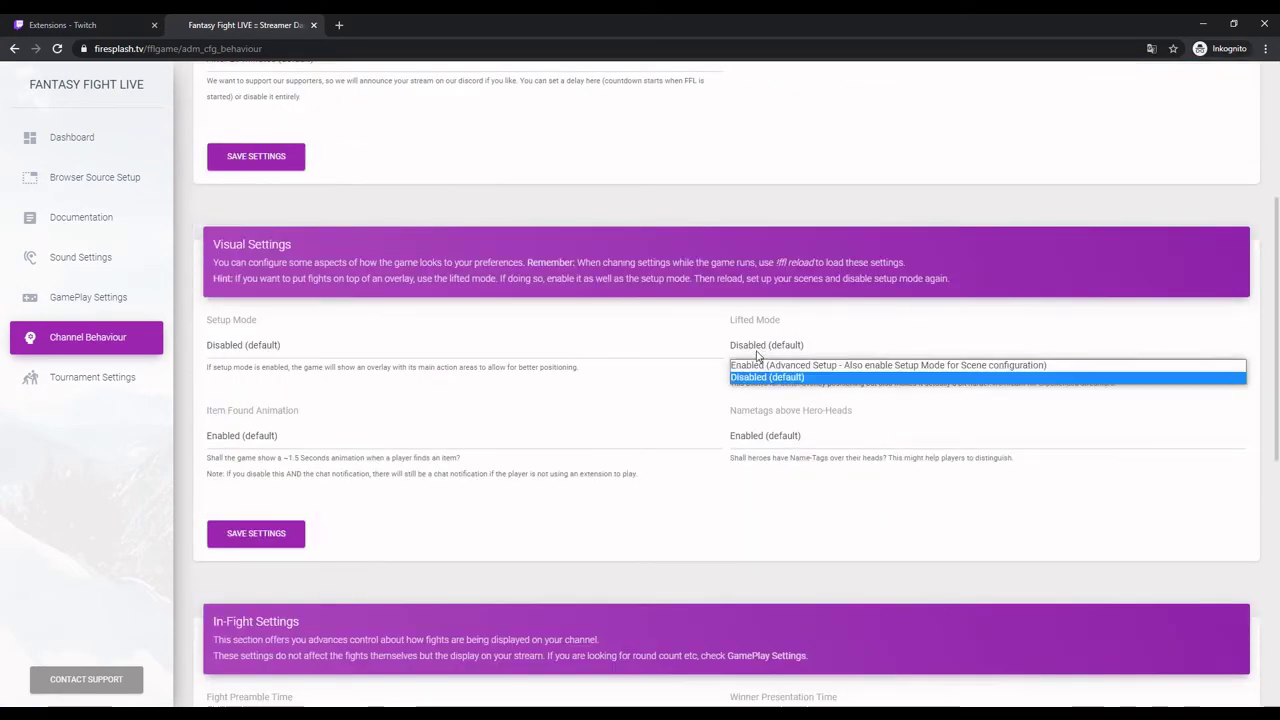
pyautogui.click(750, 365)
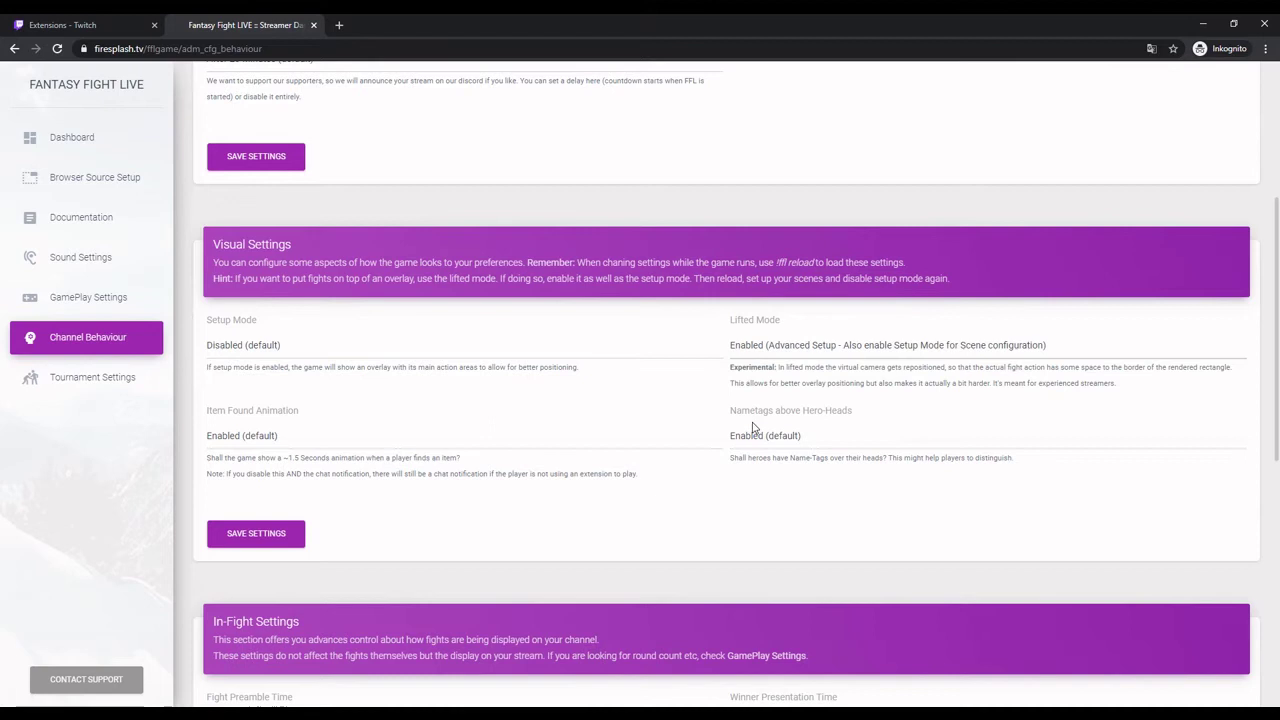
pyautogui.moveTo(289, 322); pyautogui.dragTo(203, 325)
pyautogui.click(271, 345)
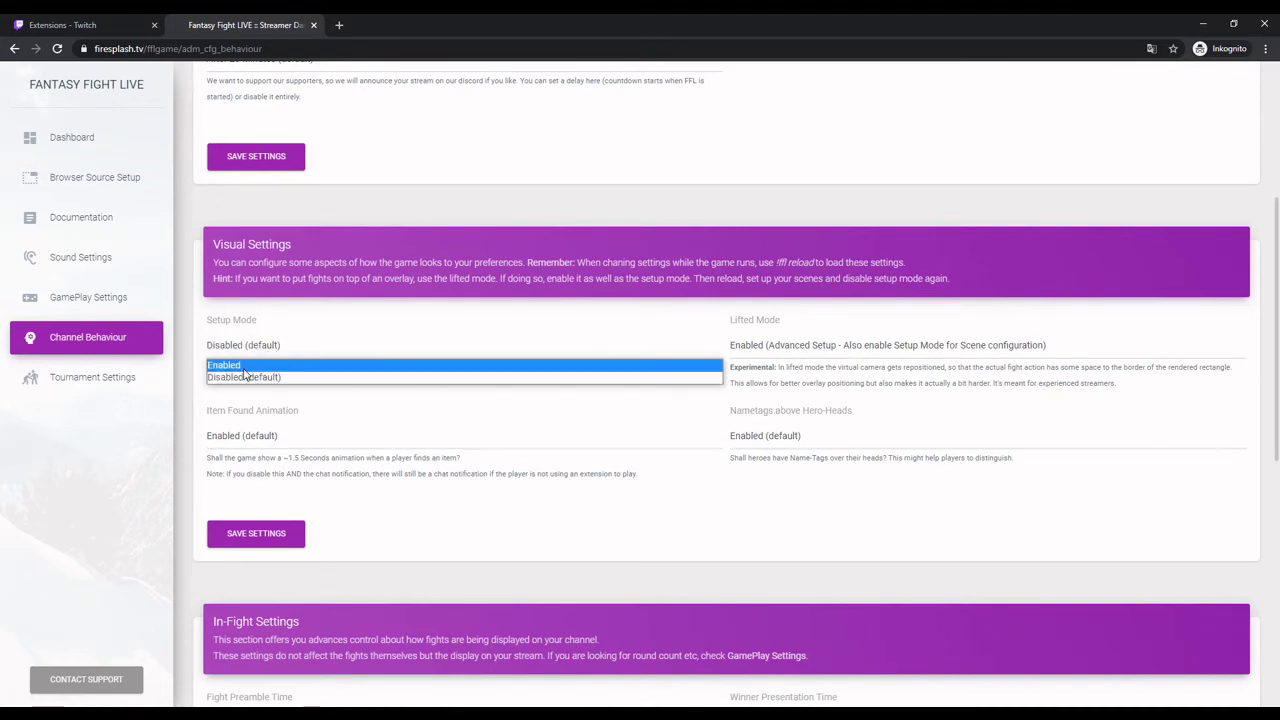
pyautogui.click(246, 366)
pyautogui.click(267, 530)
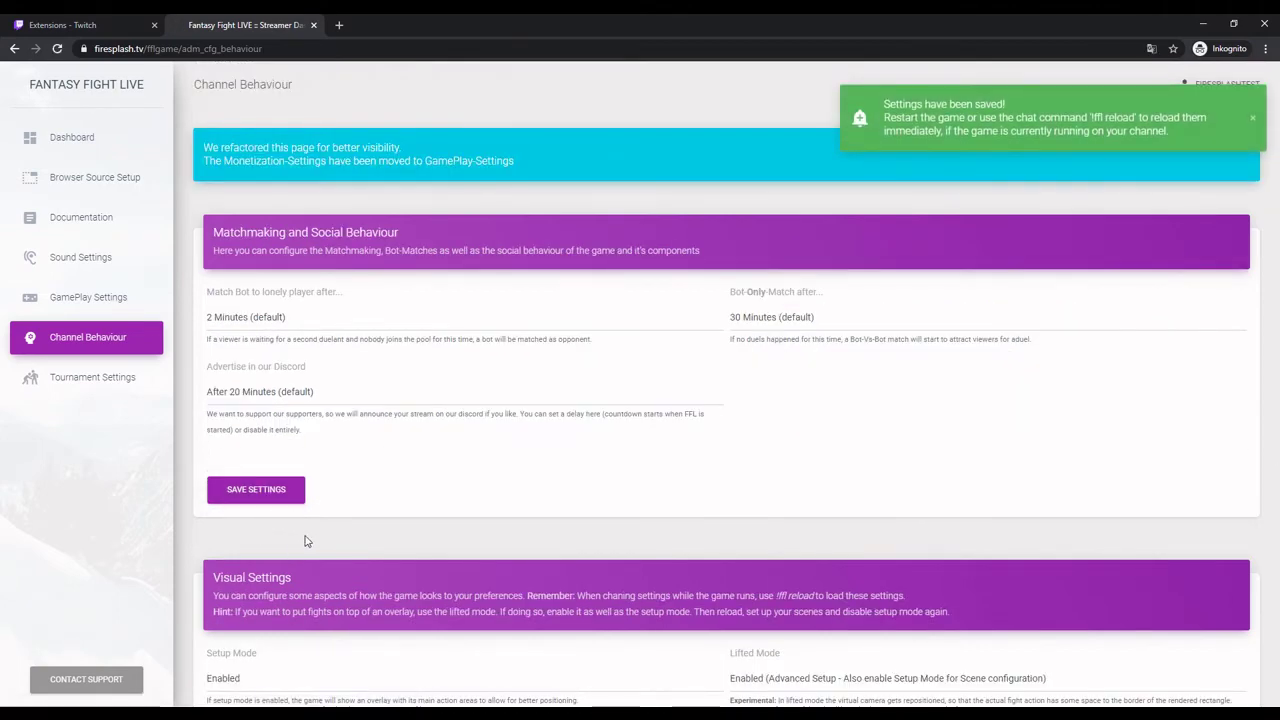
# Refresh the cache of the Fantasy Fight LIVE browser source's page in OBS.
pyautogui.moveTo(477, 705)
pyautogui.click(546, 630)
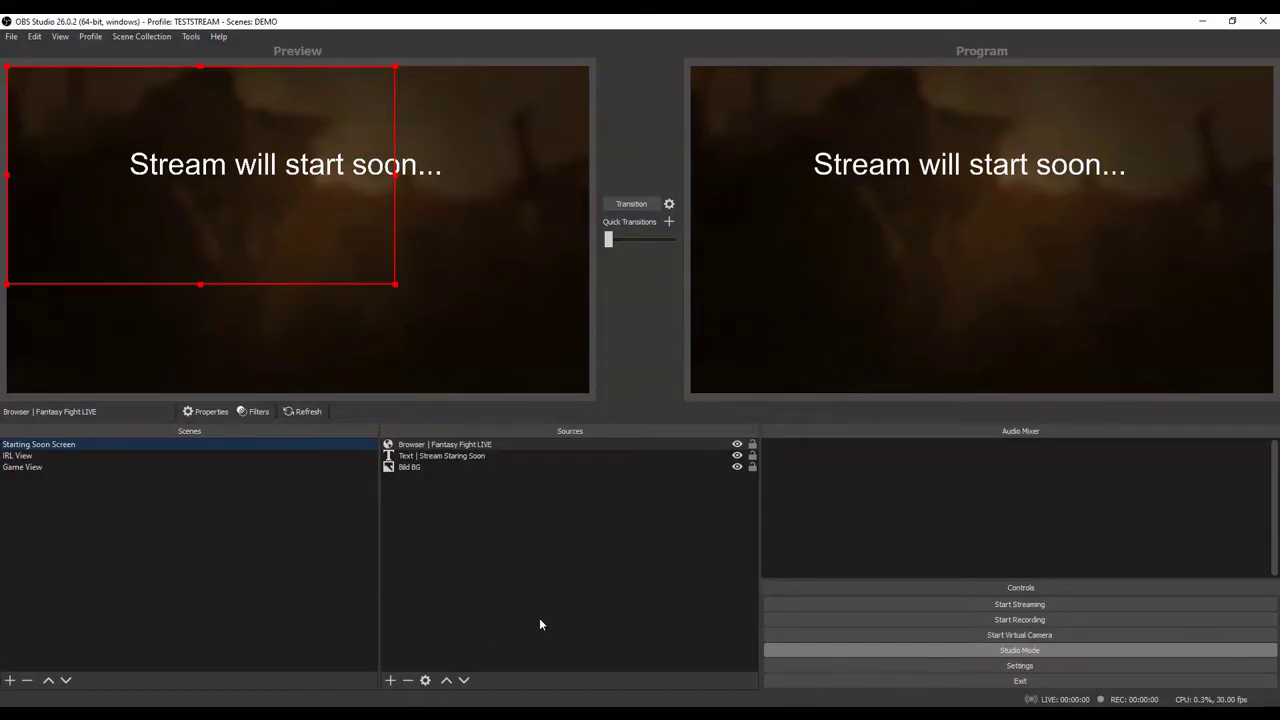
pyautogui.doubleClick(455, 444)
pyautogui.scroll(-2, 445, 480)
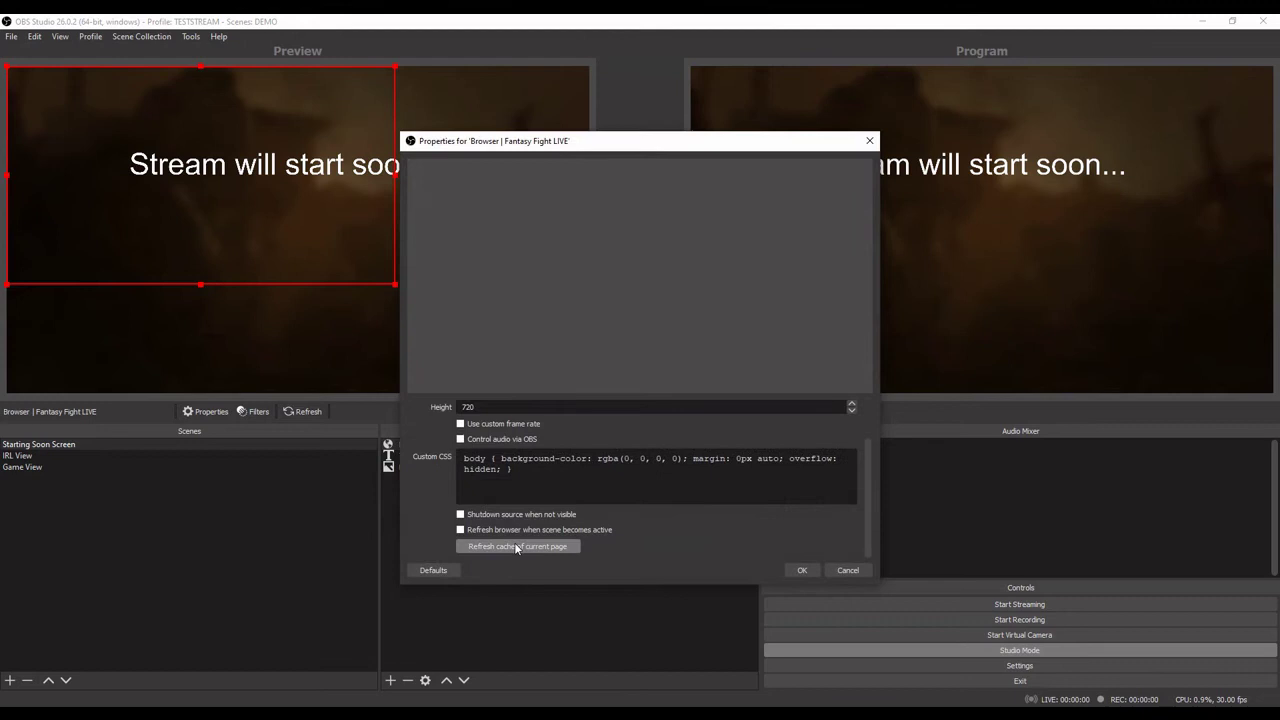
pyautogui.click(516, 547)
pyautogui.click(800, 570)
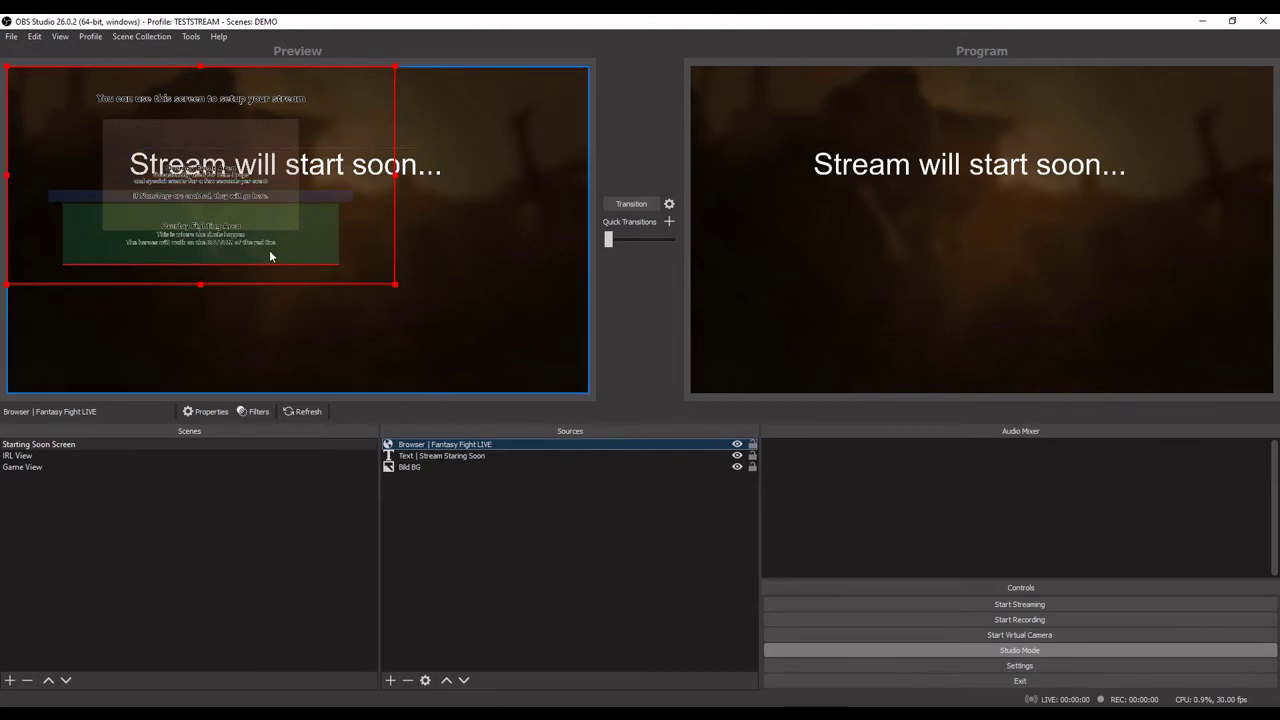
# Reposition and enlarge the Fantasy Fight LIVE overlay, nudging it two pixels down.
pyautogui.moveTo(269, 257); pyautogui.dragTo(371, 353)
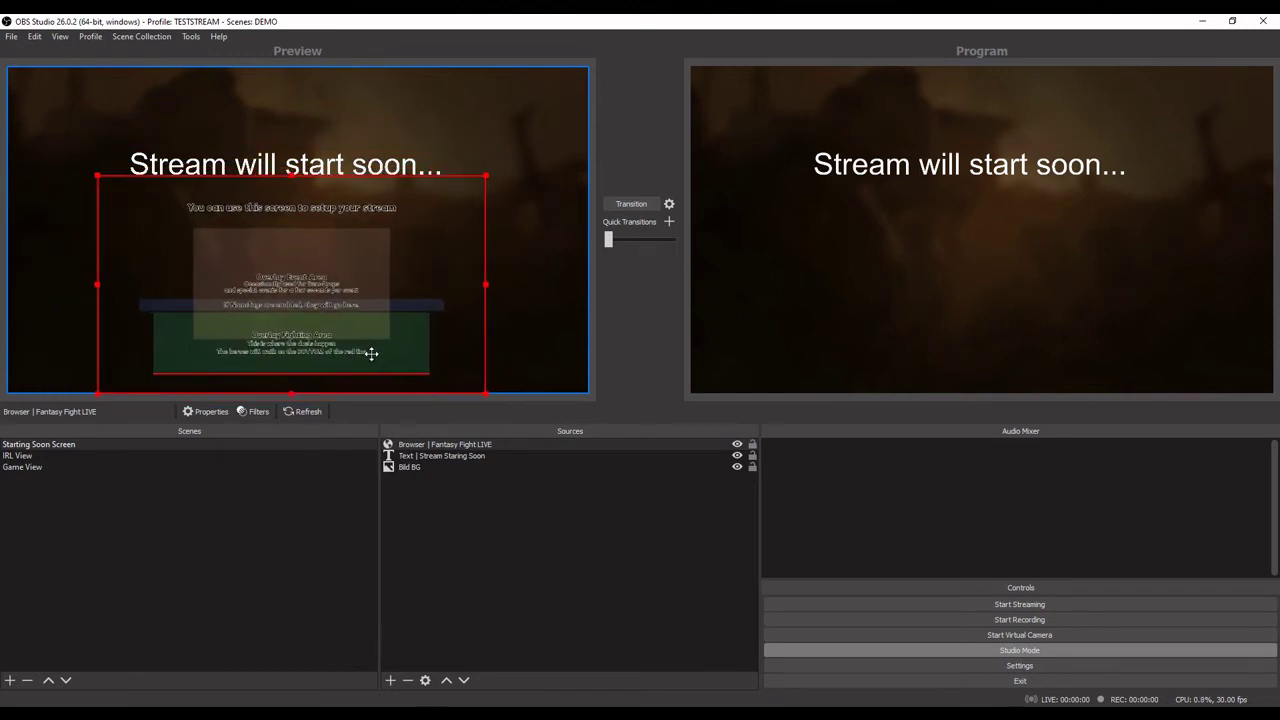
pyautogui.moveTo(485, 176); pyautogui.dragTo(574, 126)
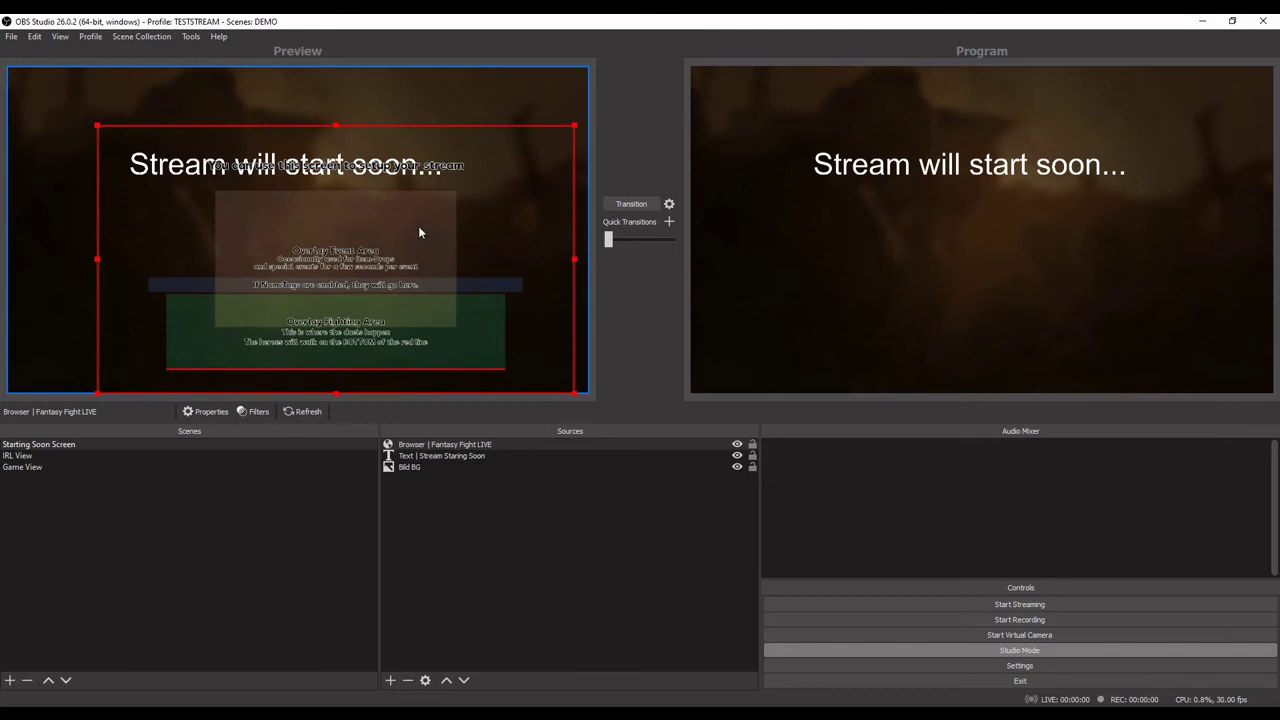
pyautogui.moveTo(419, 232); pyautogui.dragTo(344, 234)
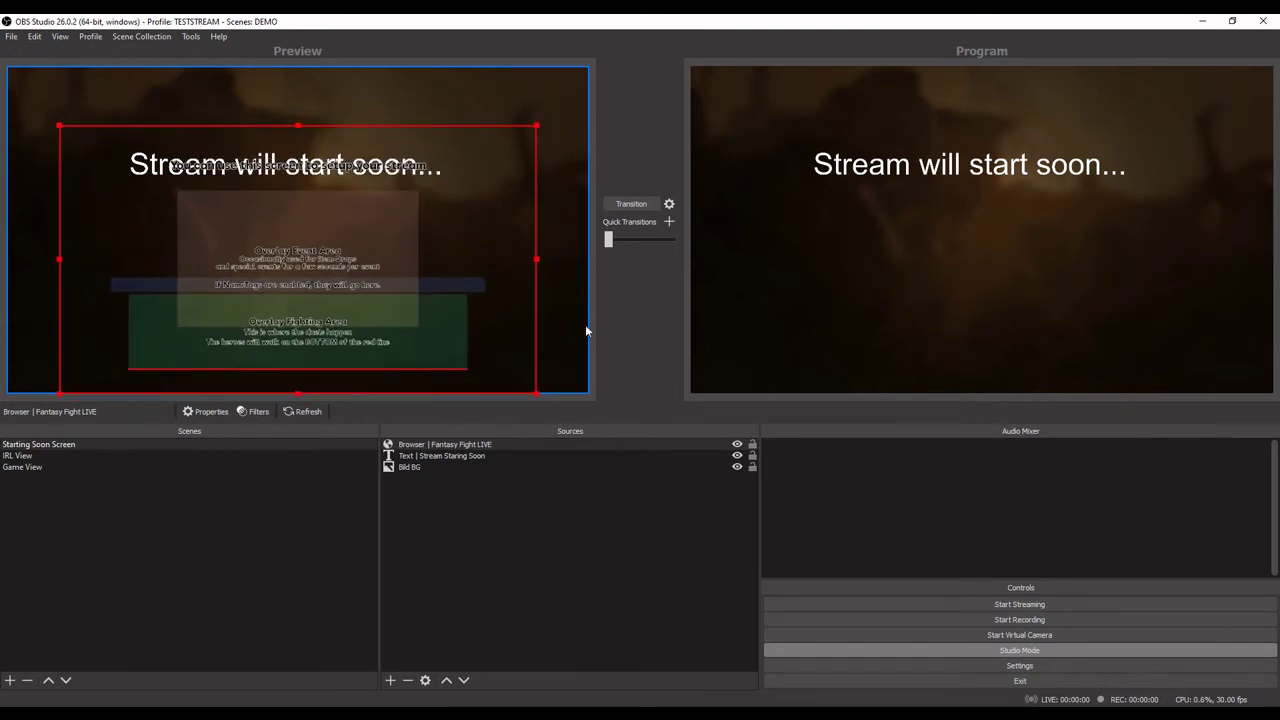
pyautogui.moveTo(443, 337); pyautogui.dragTo(439, 358)
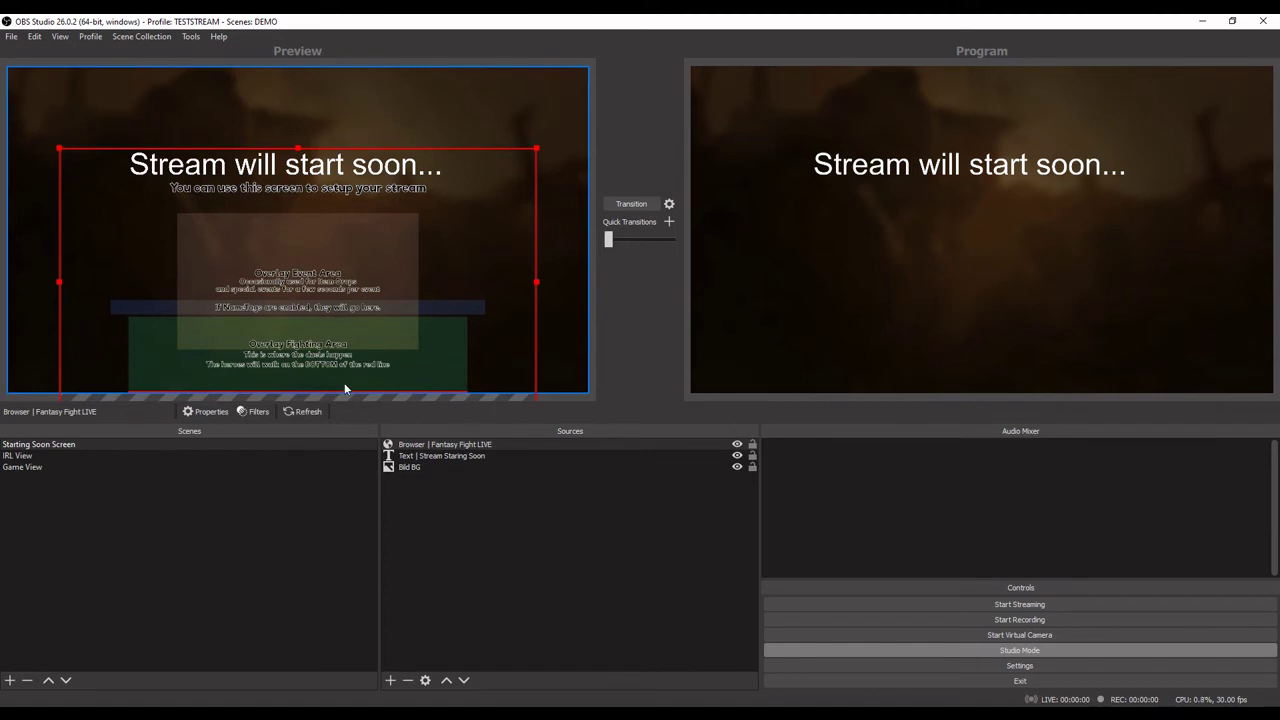
pyautogui.press('Down')
pyautogui.press('Down')
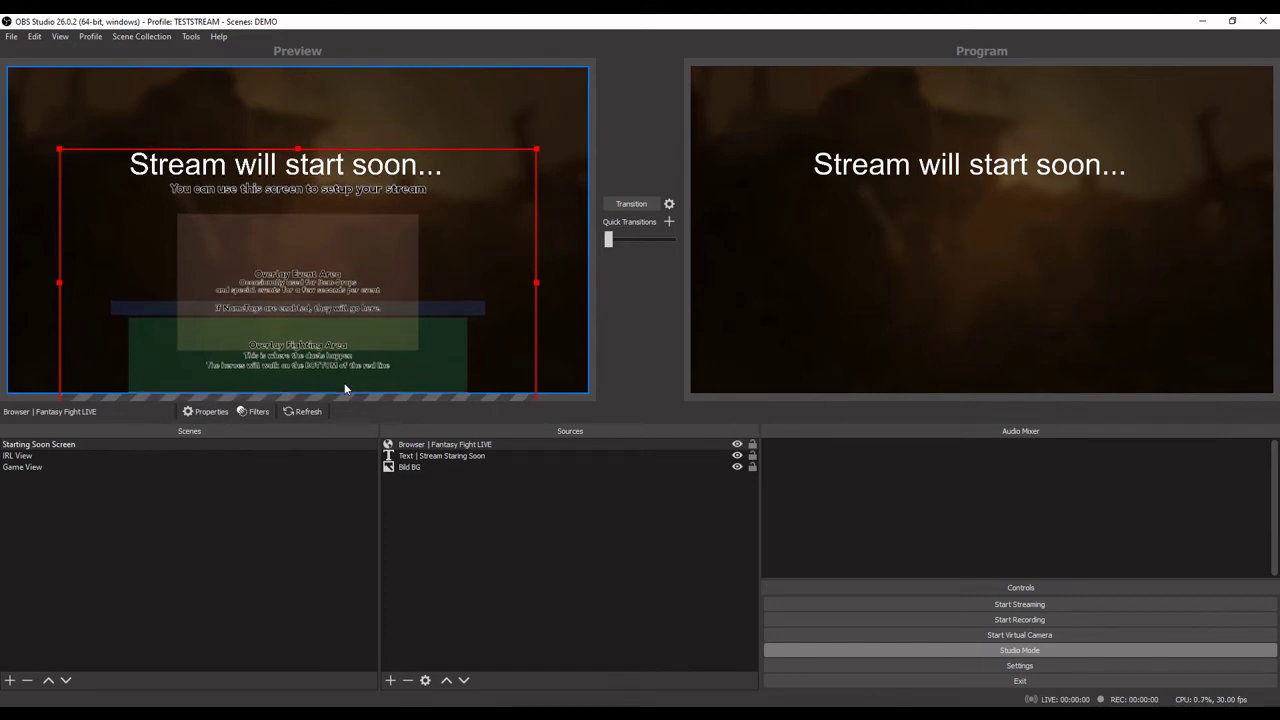
pyautogui.press('Down')
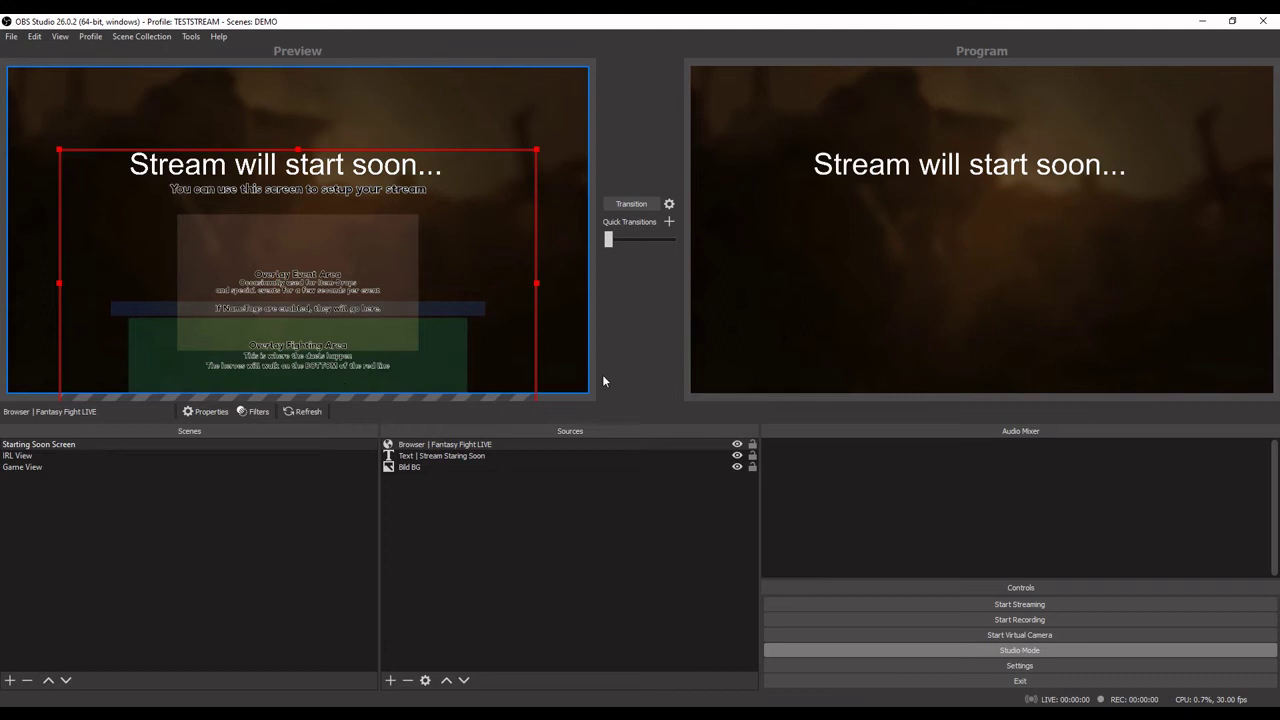
# Select the Fantasy Fight LIVE browser source in Sources and copy it.
pyautogui.click(565, 358)
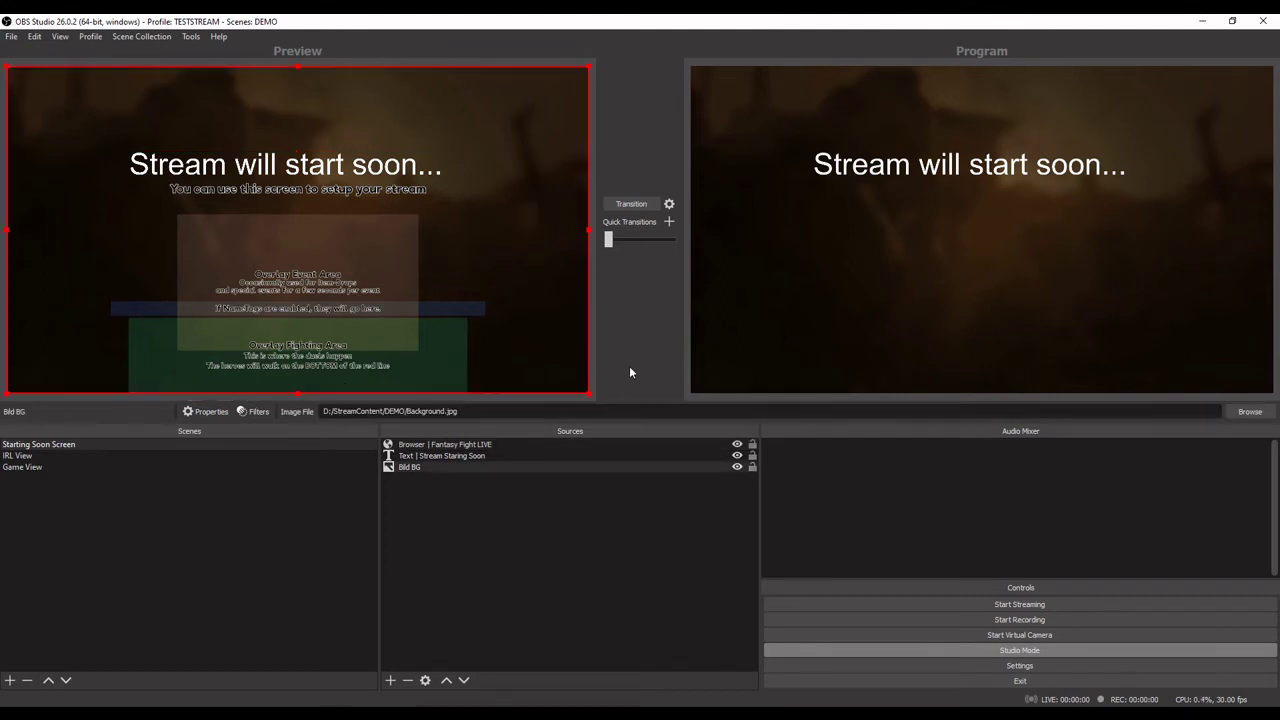
pyautogui.click(579, 557)
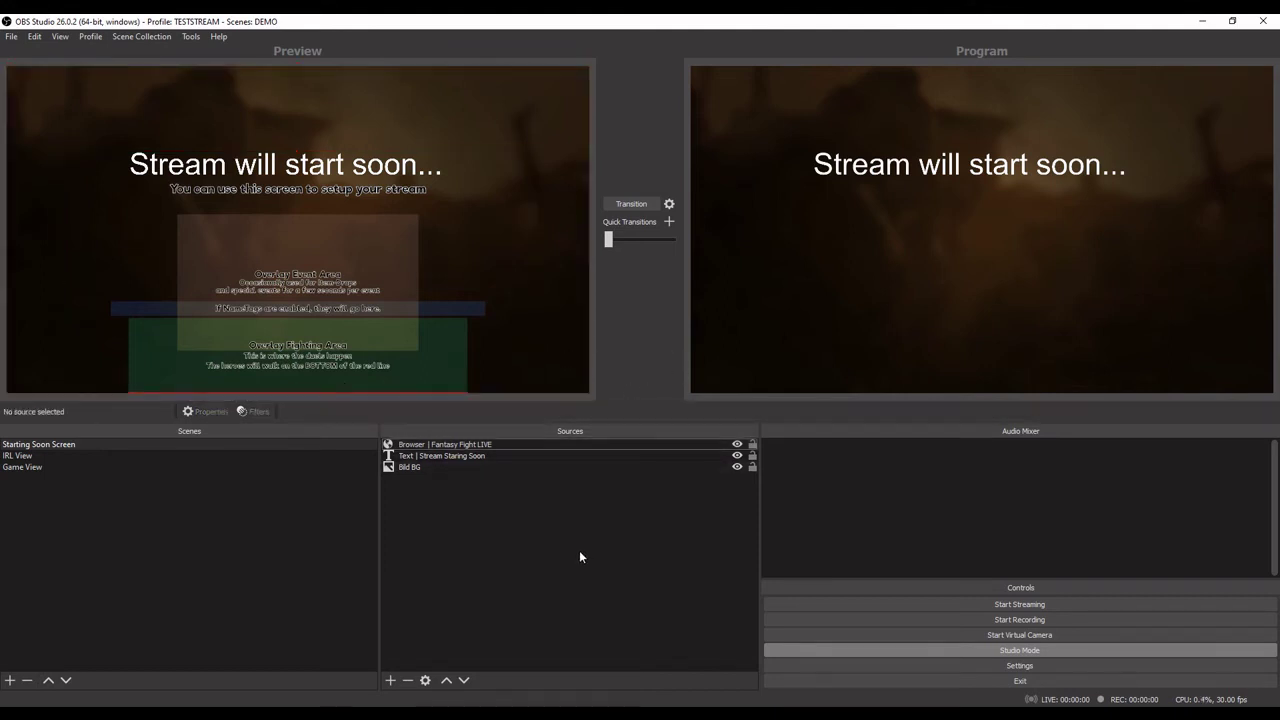
pyautogui.click(420, 373)
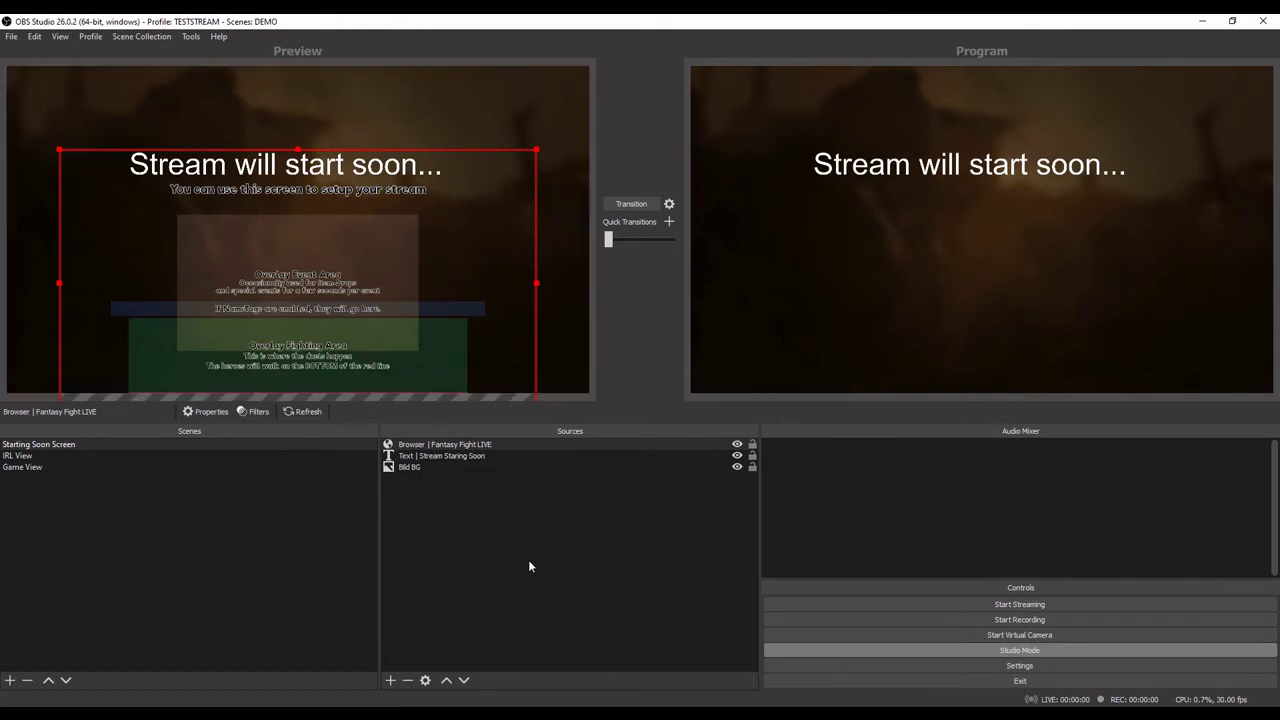
pyautogui.click(528, 559)
pyautogui.click(447, 374)
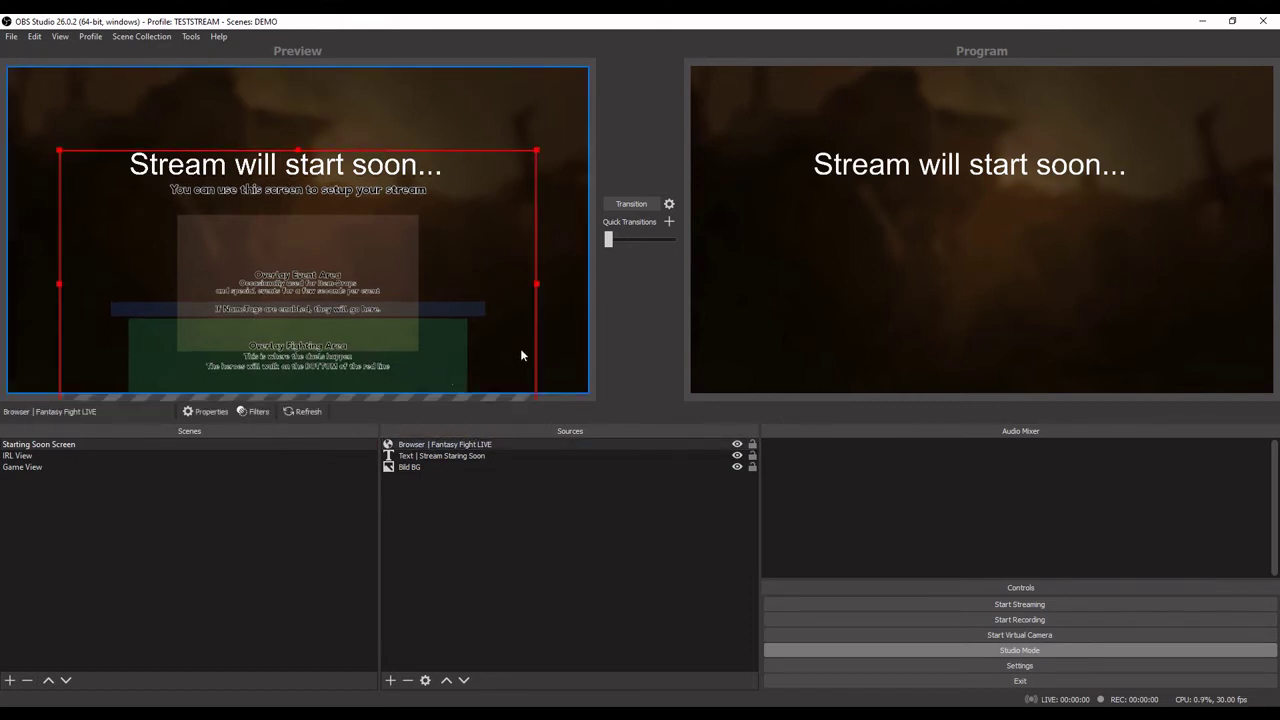
pyautogui.click(523, 563)
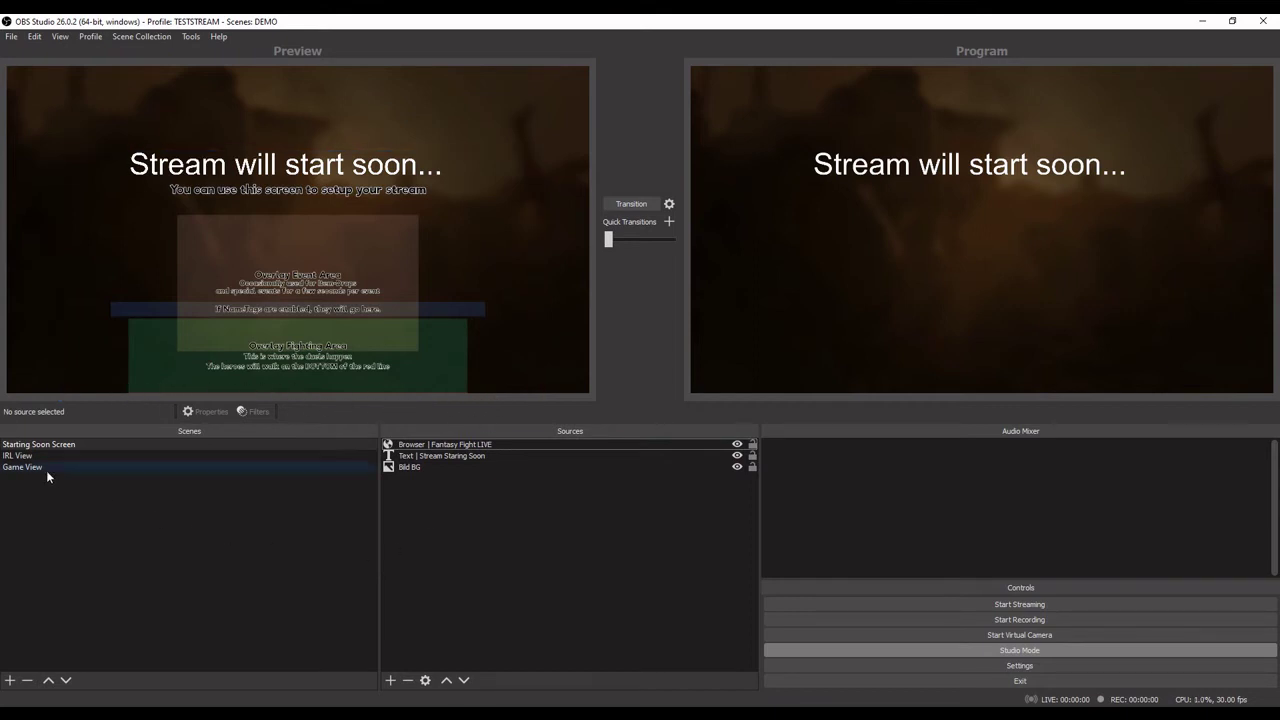
pyautogui.click(434, 448)
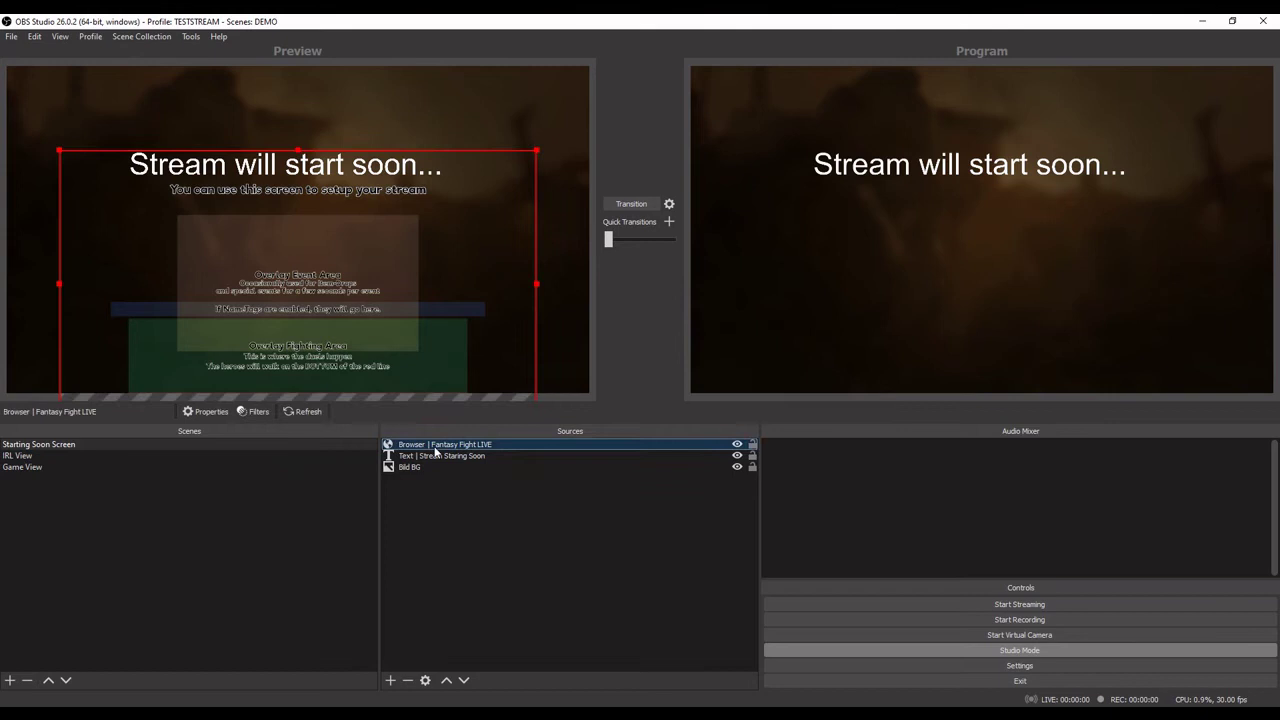
pyautogui.rightClick(426, 449)
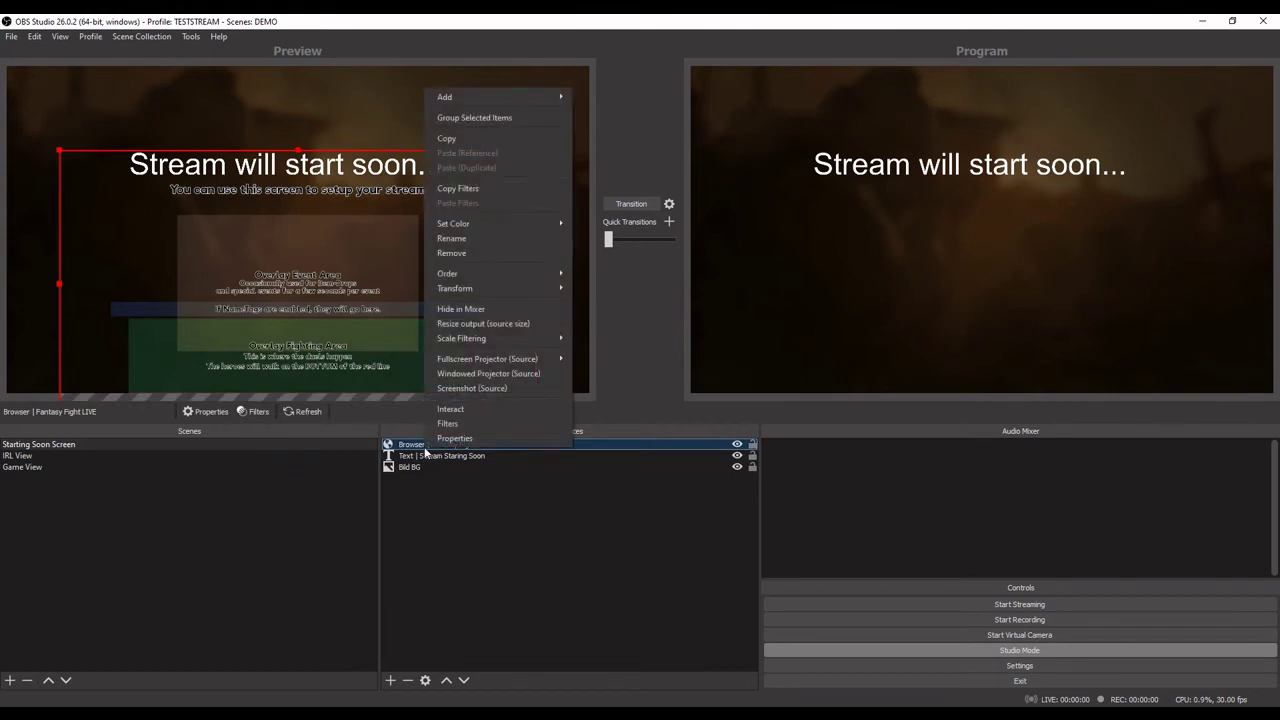
pyautogui.click(452, 140)
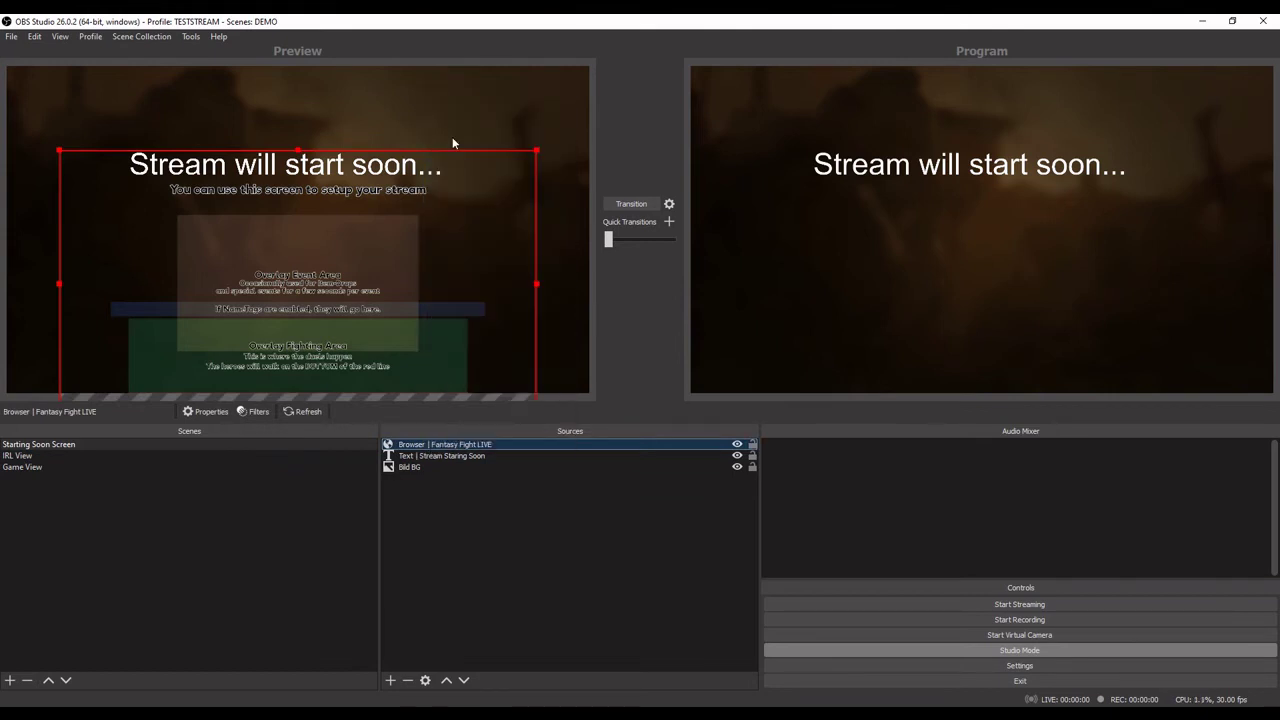
# Paste a reference of the Fantasy Fight LIVE browser source into IRL View's sources.
pyautogui.click(28, 458)
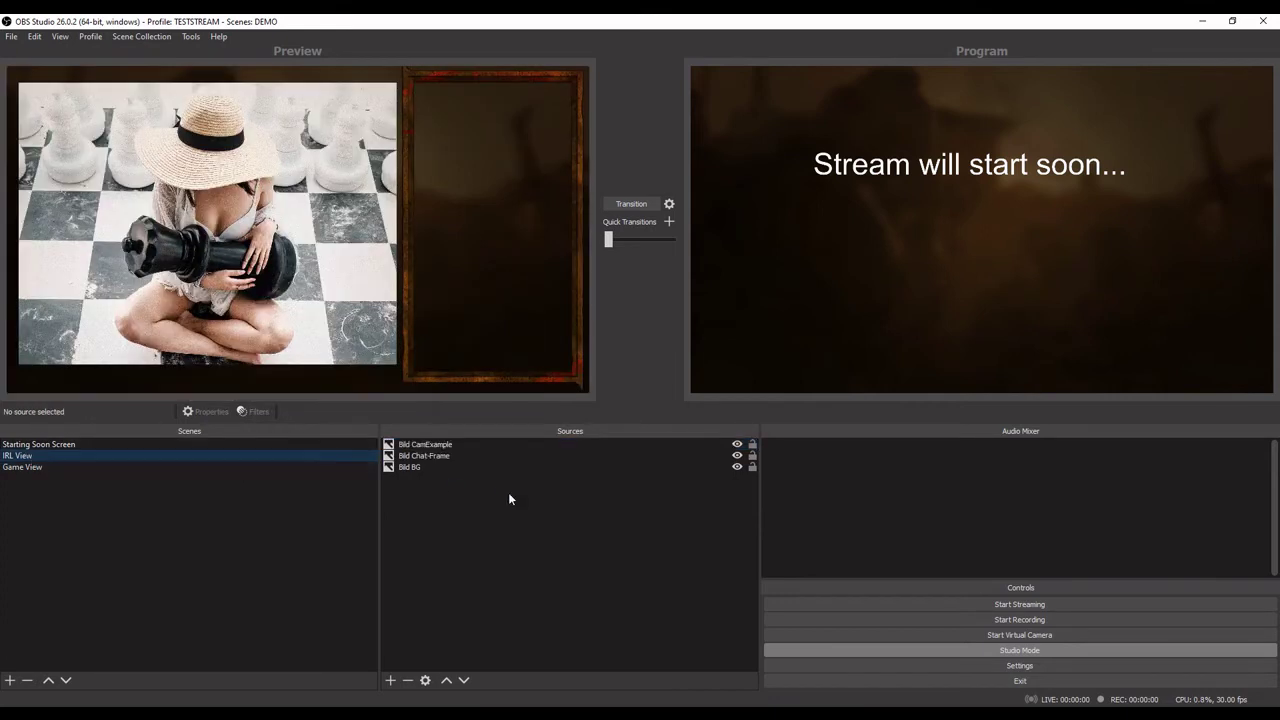
pyautogui.rightClick(466, 514)
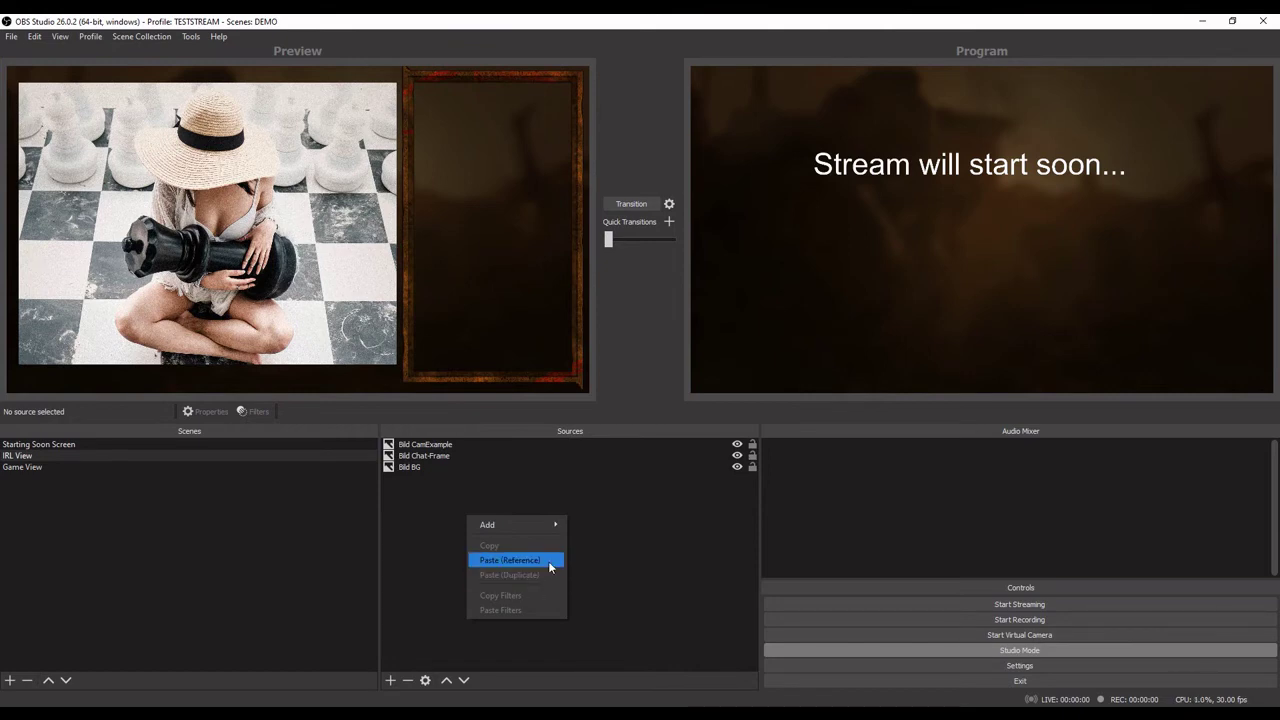
pyautogui.click(510, 560)
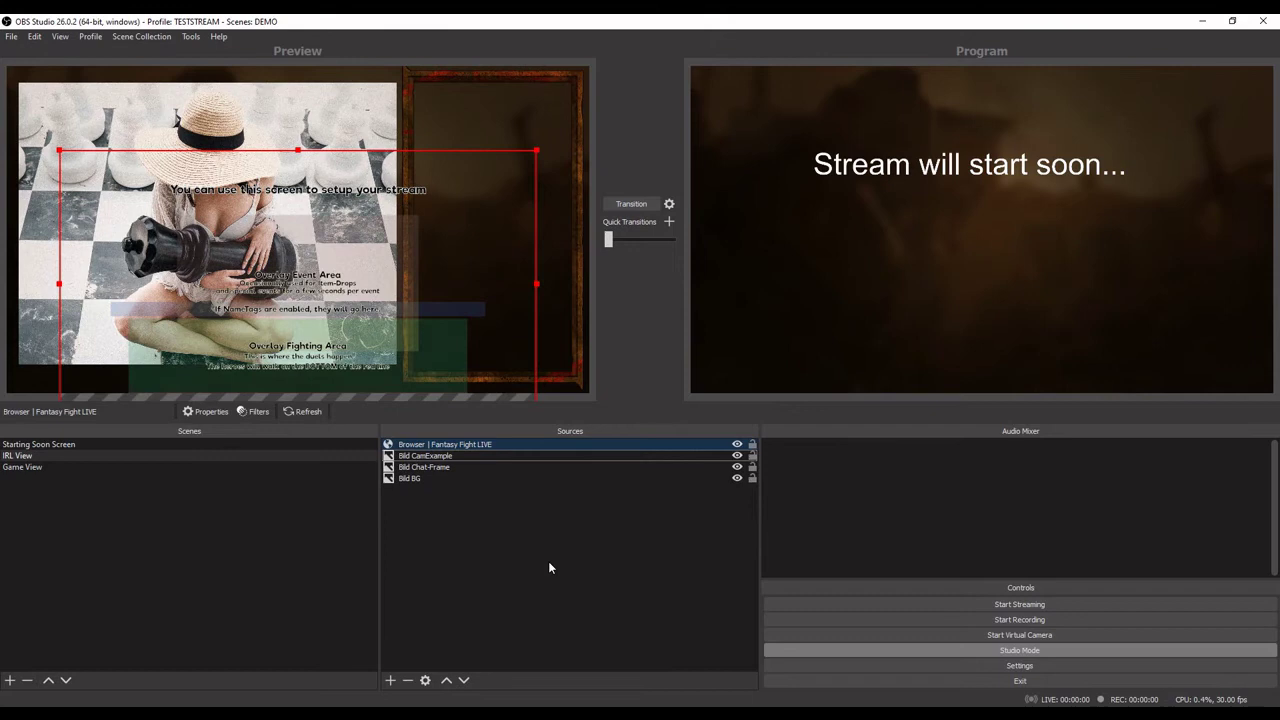
# Shrink the IRL View overlay and move it over the chessboard cam image on the left.
pyautogui.moveTo(370, 368); pyautogui.dragTo(276, 341)
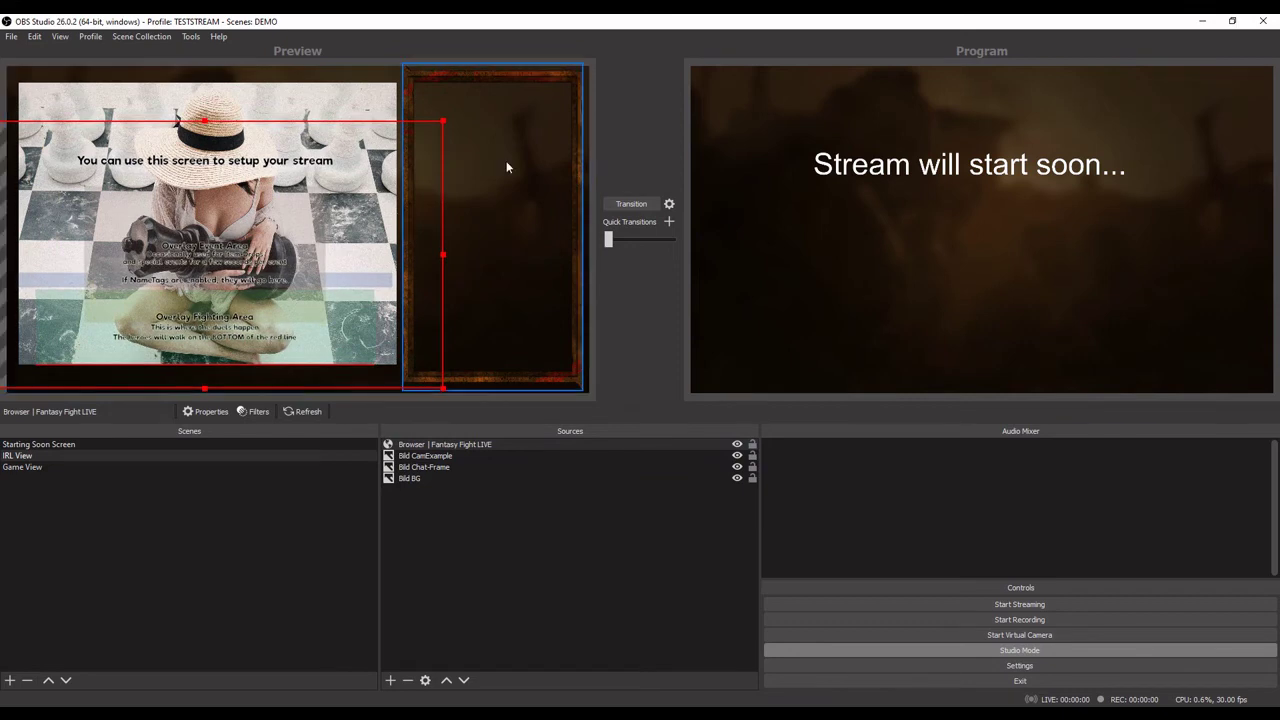
pyautogui.moveTo(443, 121); pyautogui.dragTo(374, 160)
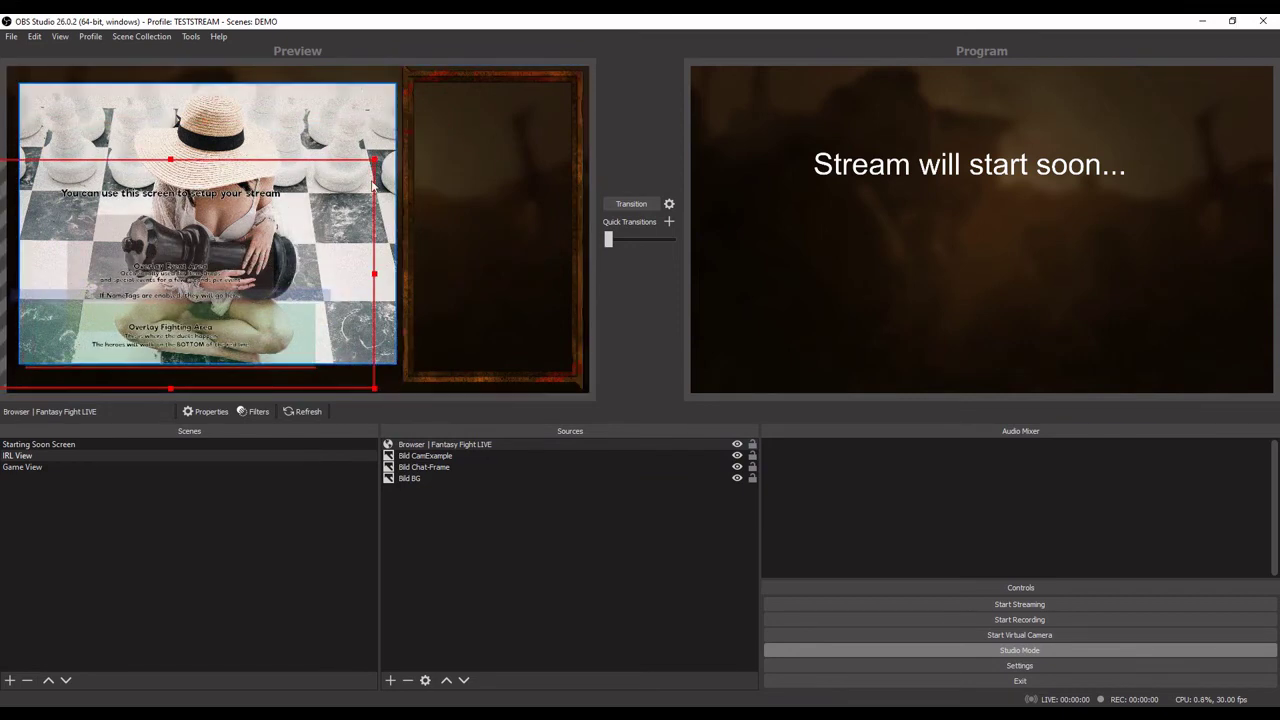
pyautogui.moveTo(278, 345); pyautogui.dragTo(311, 335)
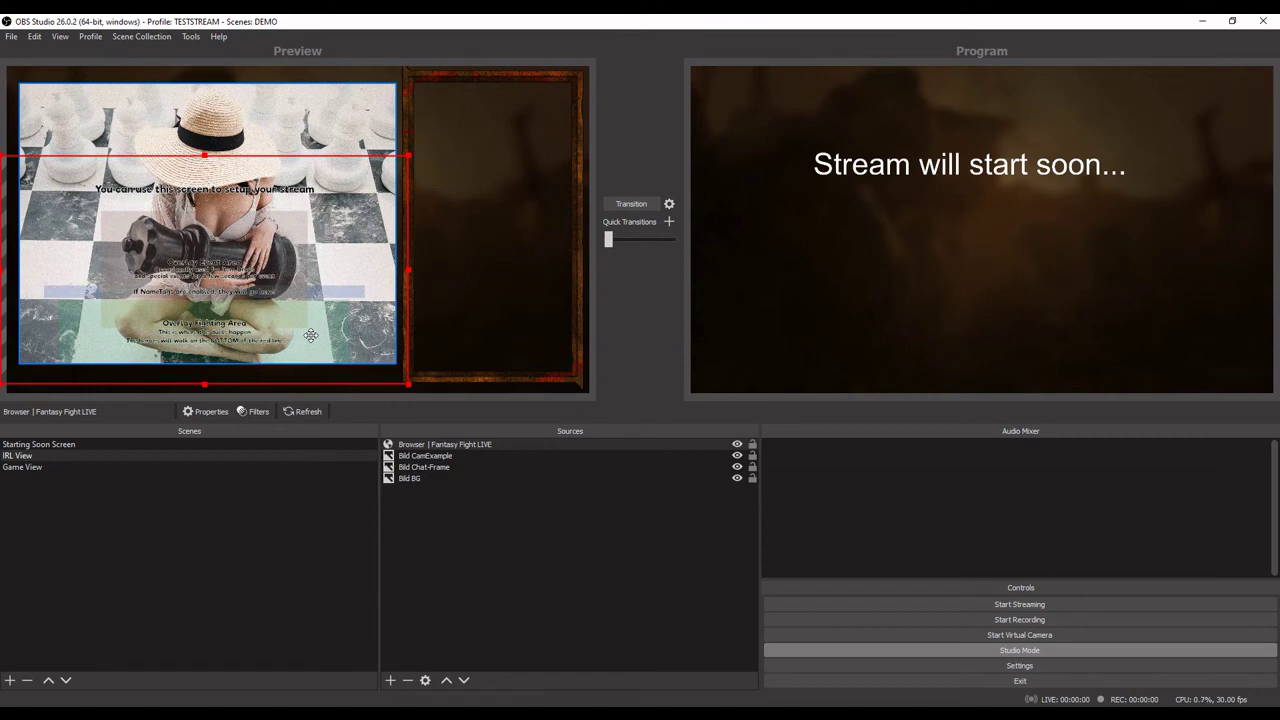
pyautogui.click(536, 540)
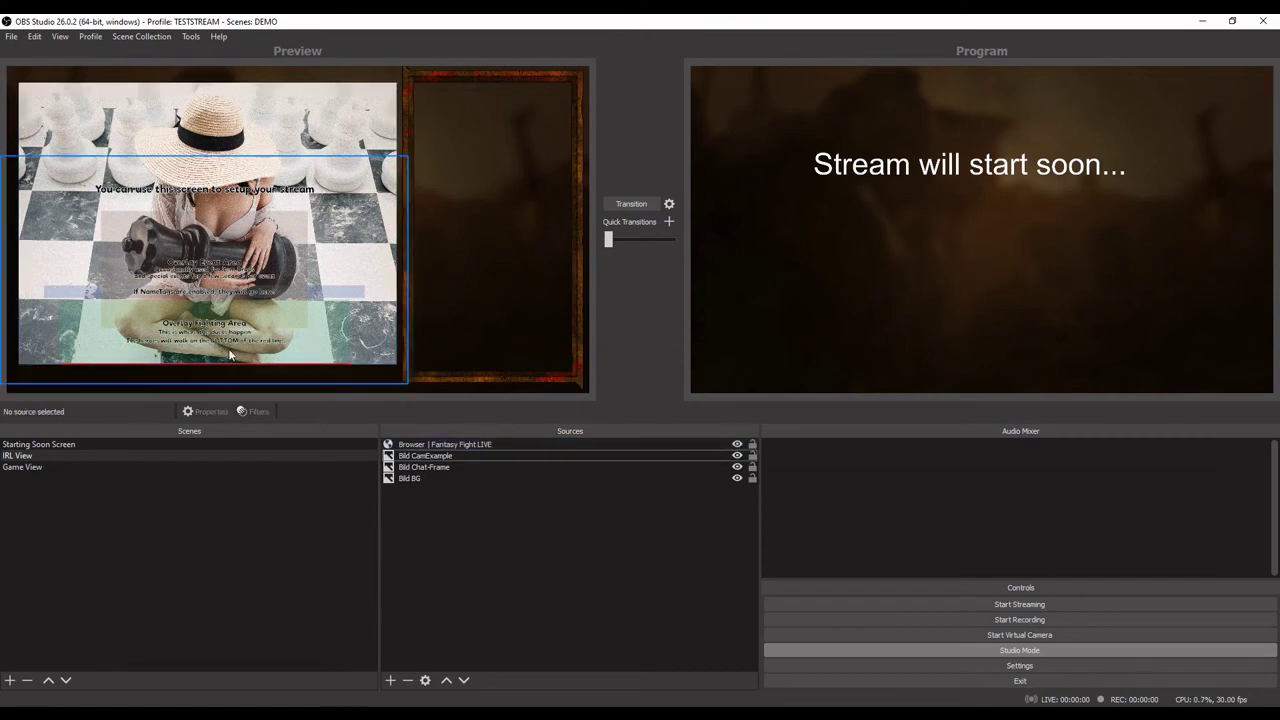
pyautogui.click(297, 349)
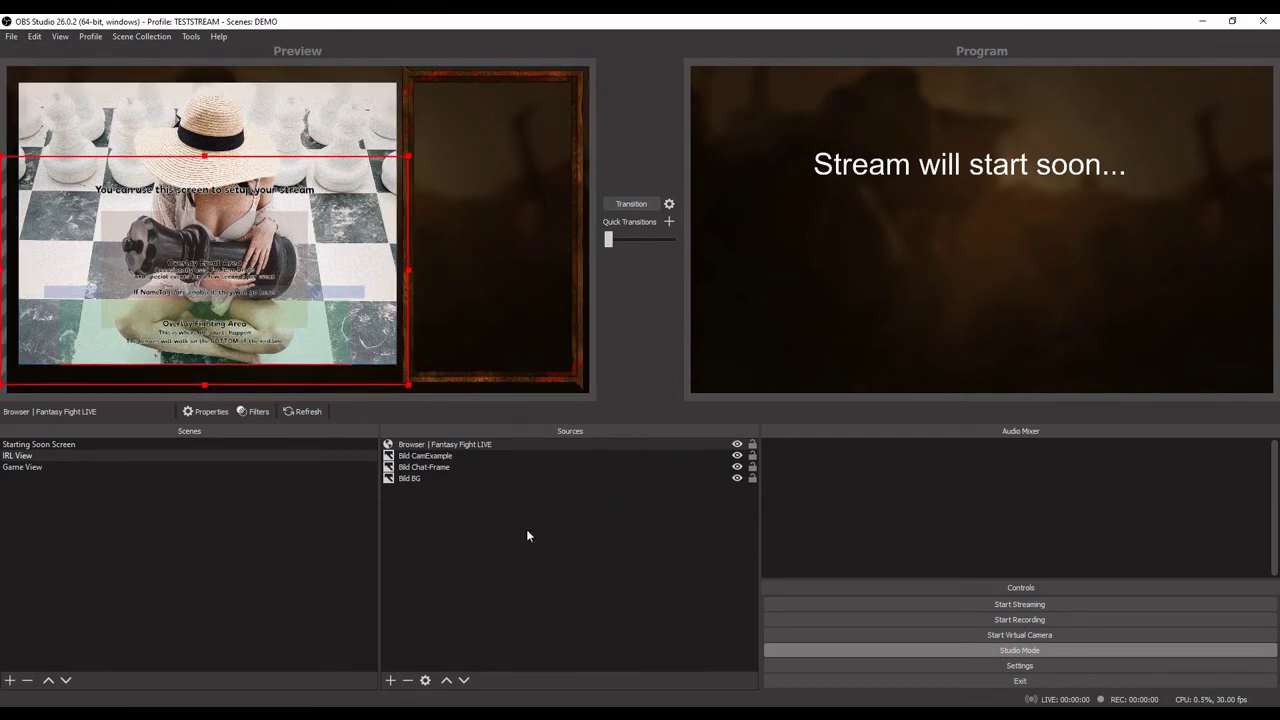
# Paste a reference of the overlay into Game View, shrunk above the top-right frame.
pyautogui.click(22, 467)
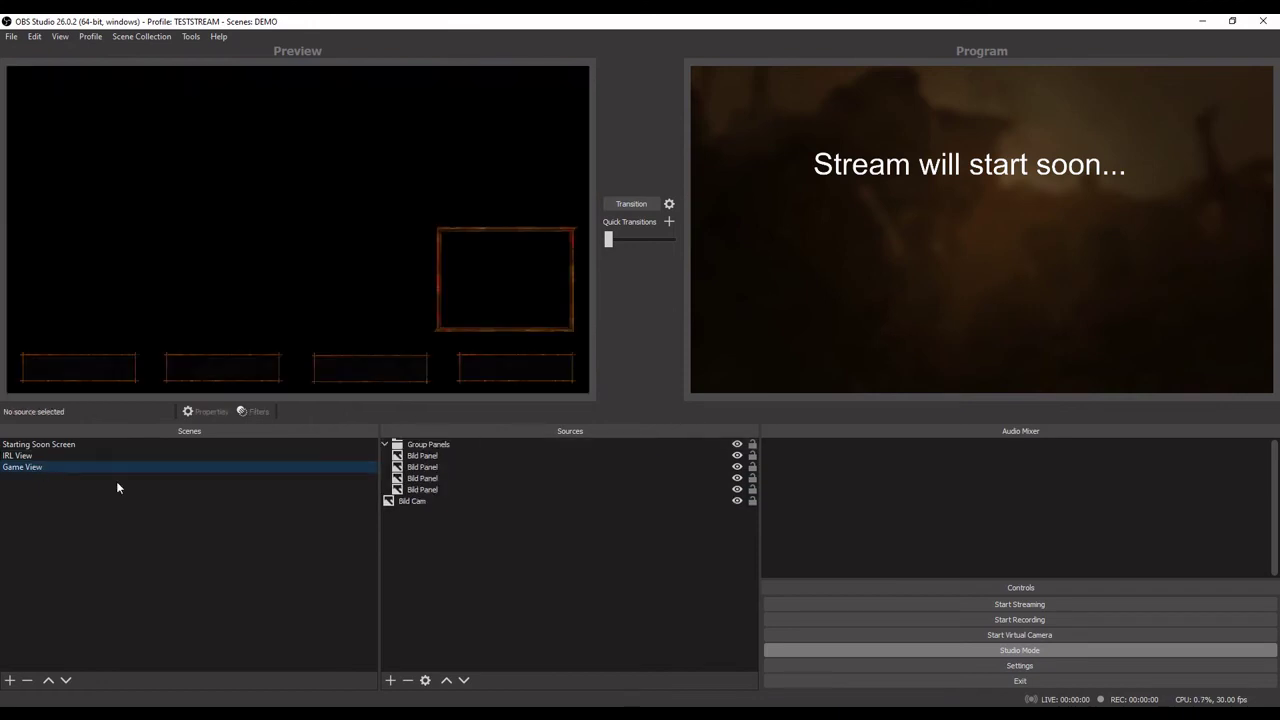
pyautogui.rightClick(446, 536)
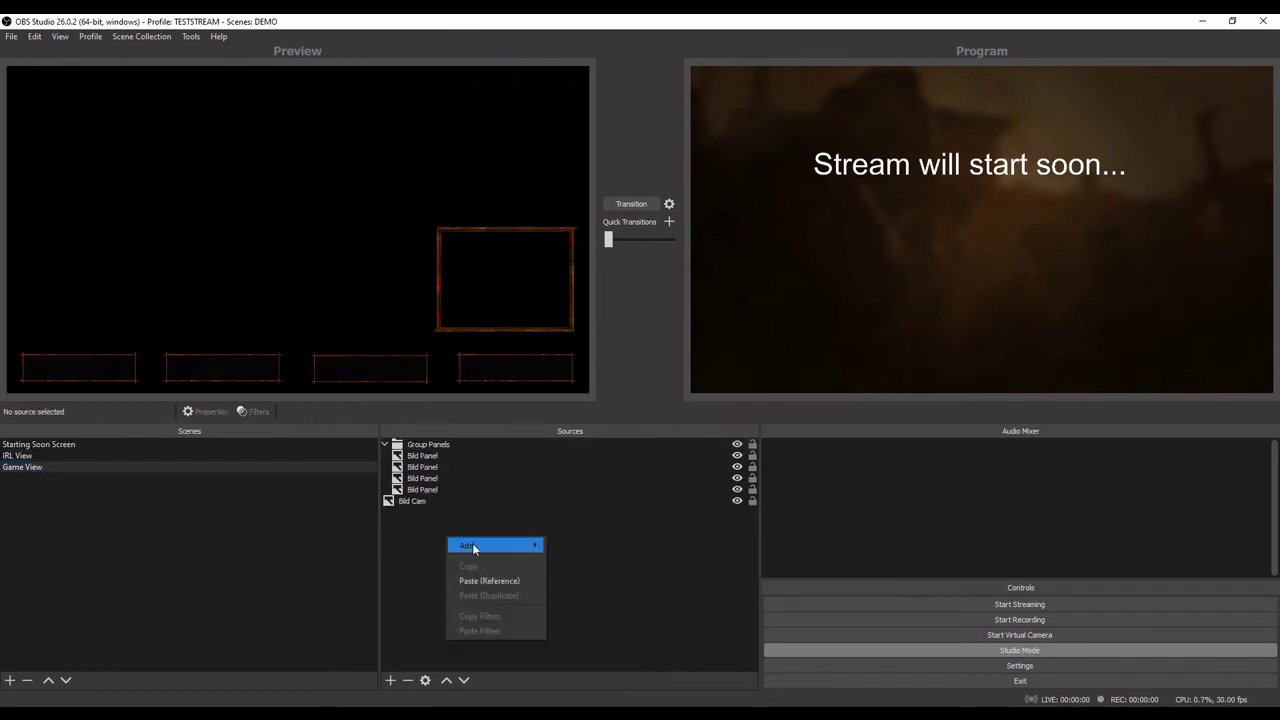
pyautogui.click(507, 581)
pyautogui.moveTo(535, 151); pyautogui.dragTo(234, 319)
pyautogui.moveTo(155, 349); pyautogui.dragTo(507, 166)
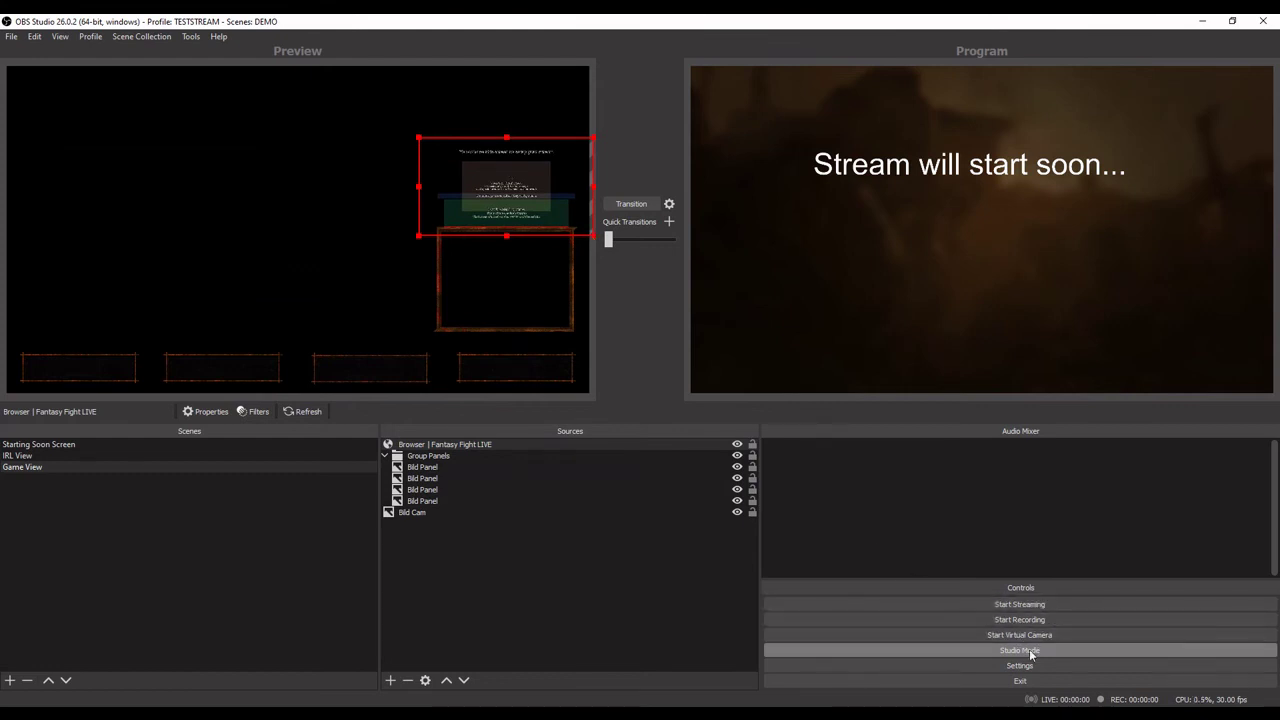
# Switch to the single-preview layout with an enlarged preview showing Game View.
pyautogui.click(1031, 652)
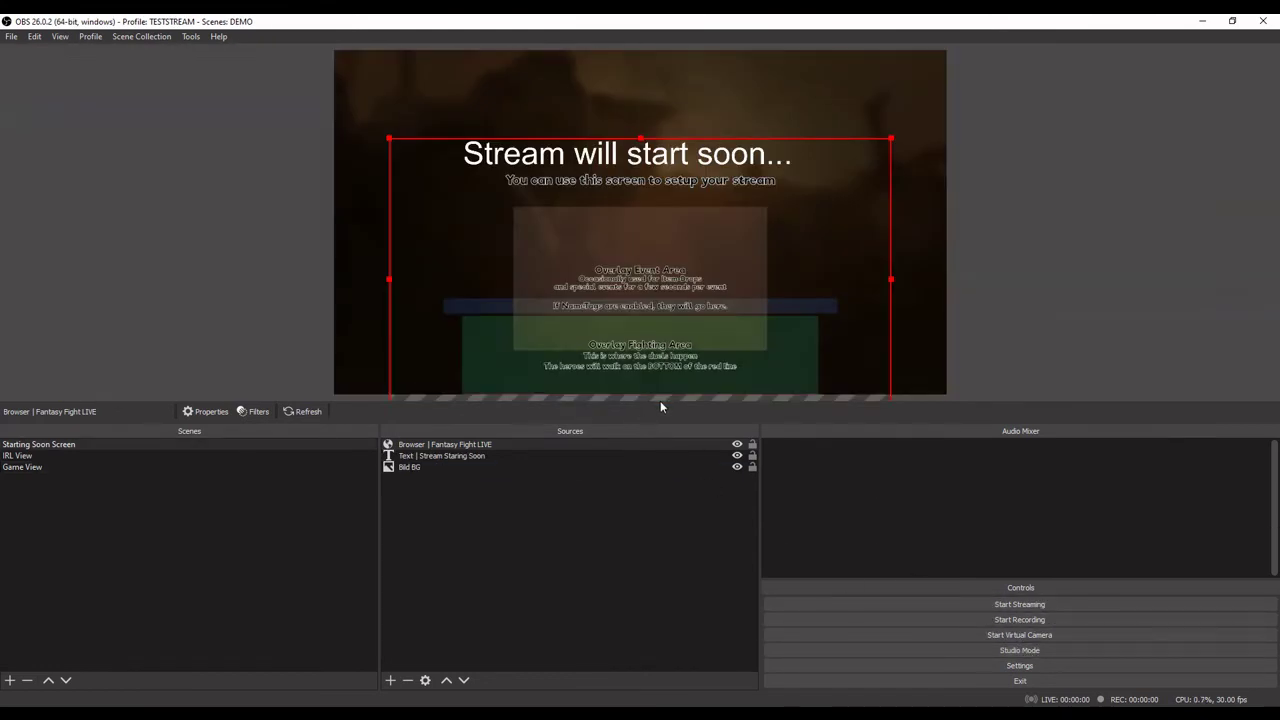
pyautogui.moveTo(660, 421); pyautogui.dragTo(662, 514)
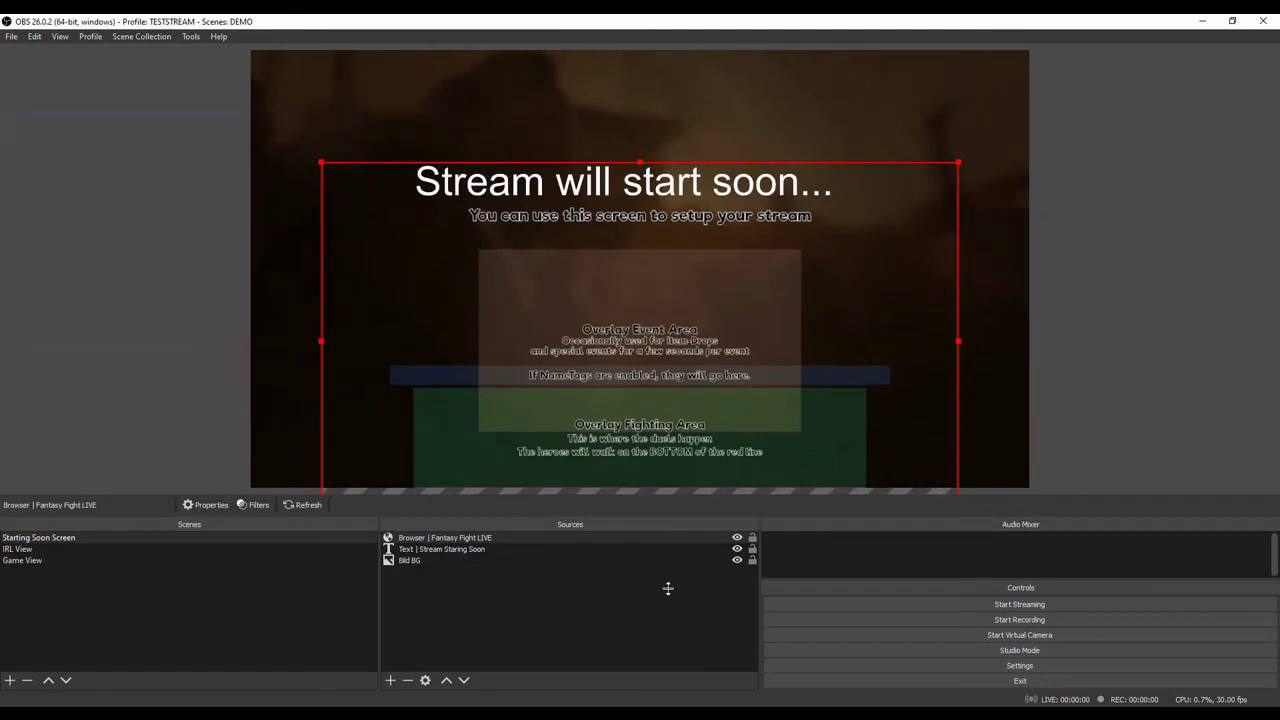
pyautogui.click(28, 560)
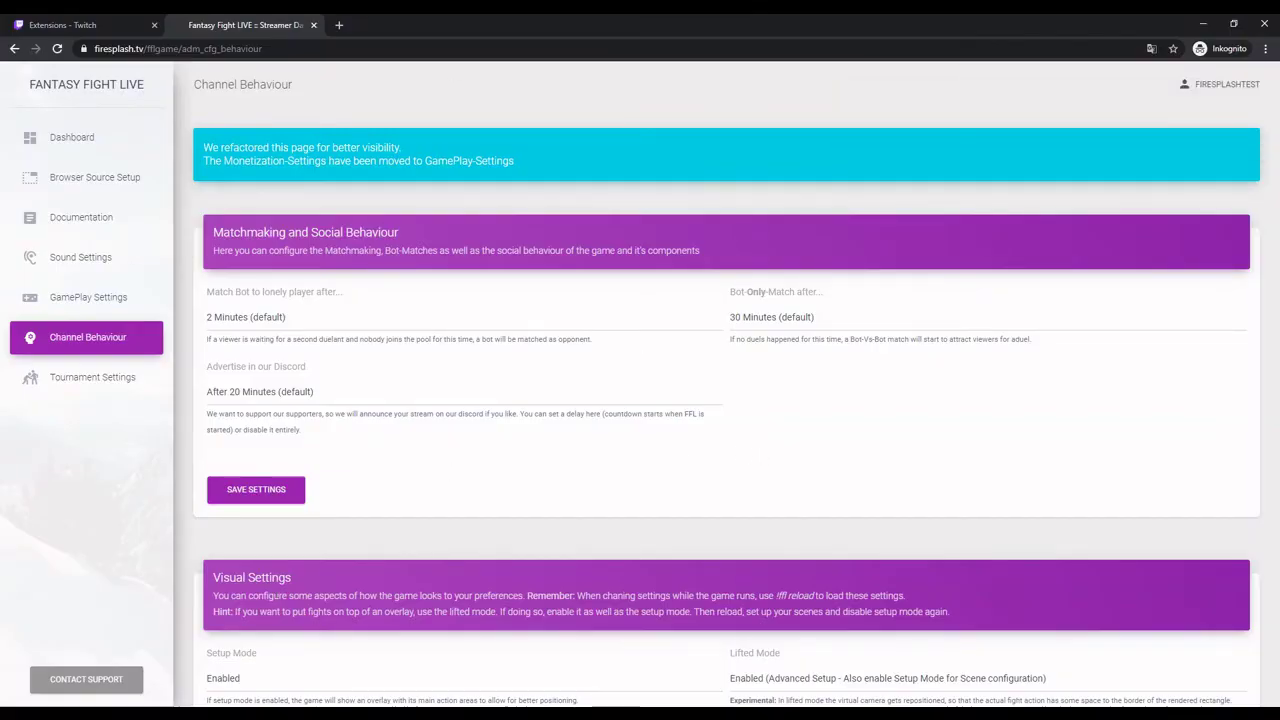
# Set Setup Mode to Disabled (default) under Visual Settings and save the settings.
pyautogui.scroll(-2, 251, 578)
pyautogui.click(231, 548)
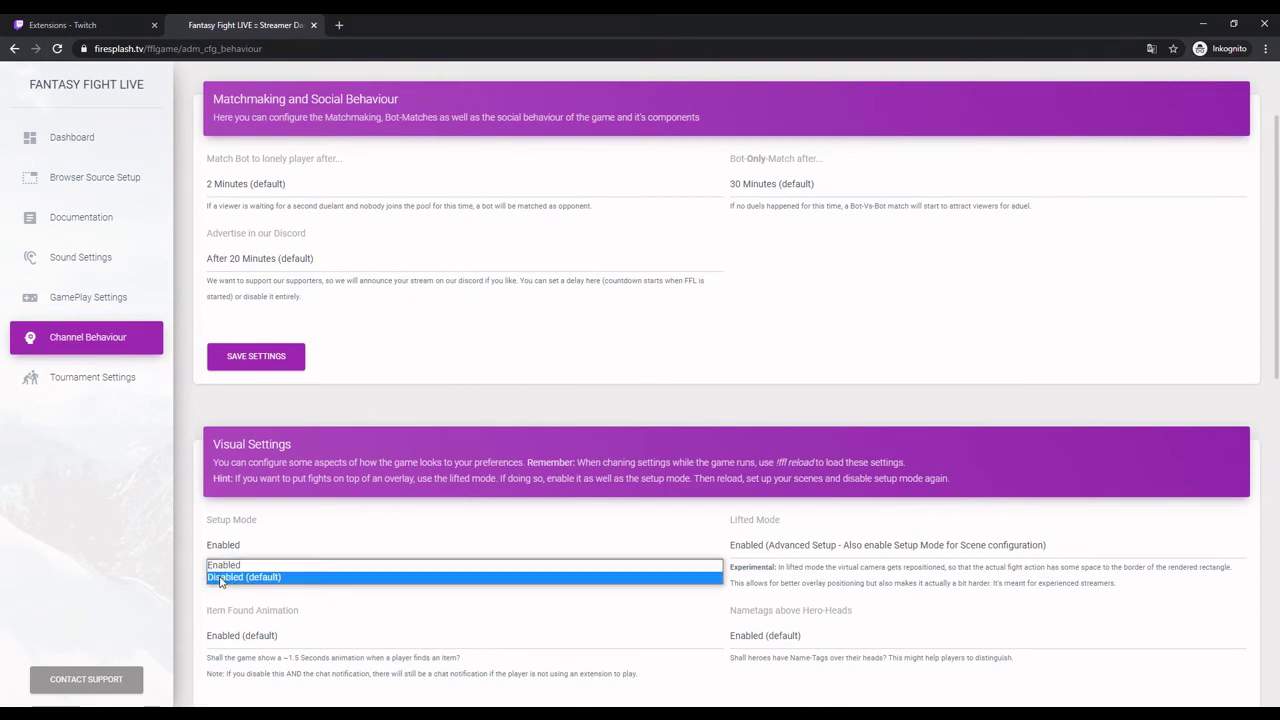
pyautogui.click(221, 578)
pyautogui.scroll(-3, 220, 548)
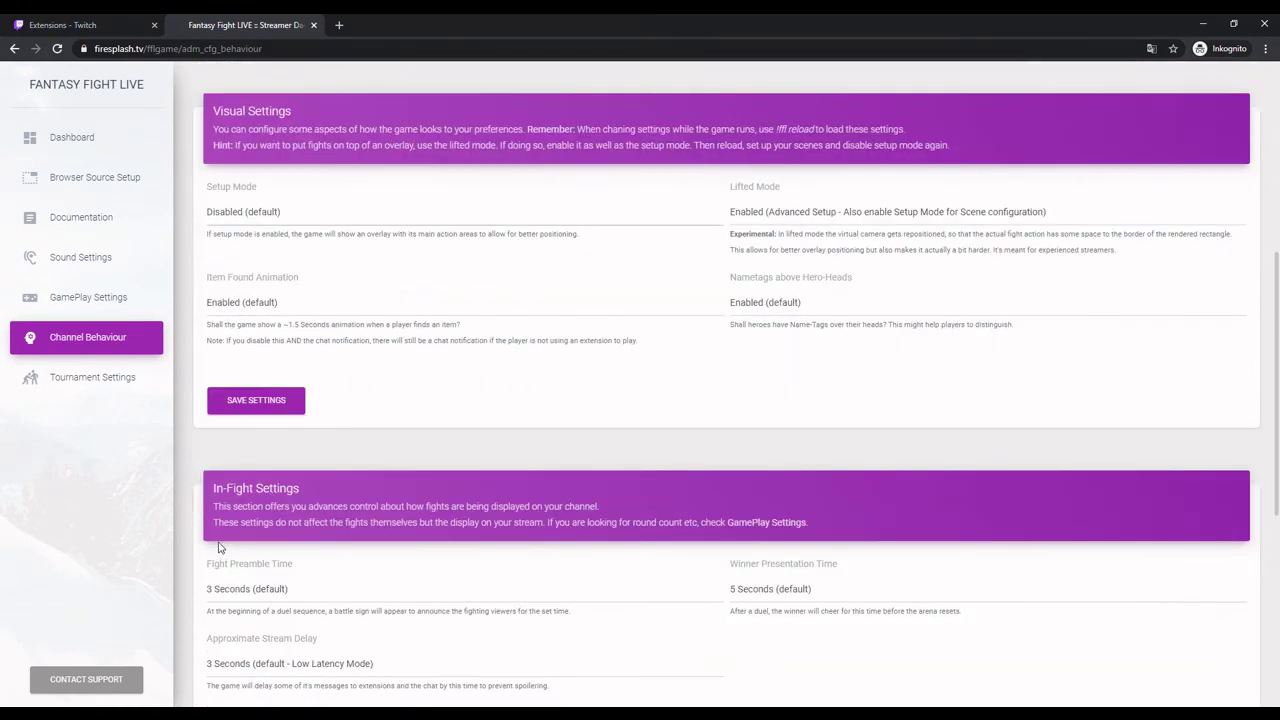
pyautogui.click(256, 401)
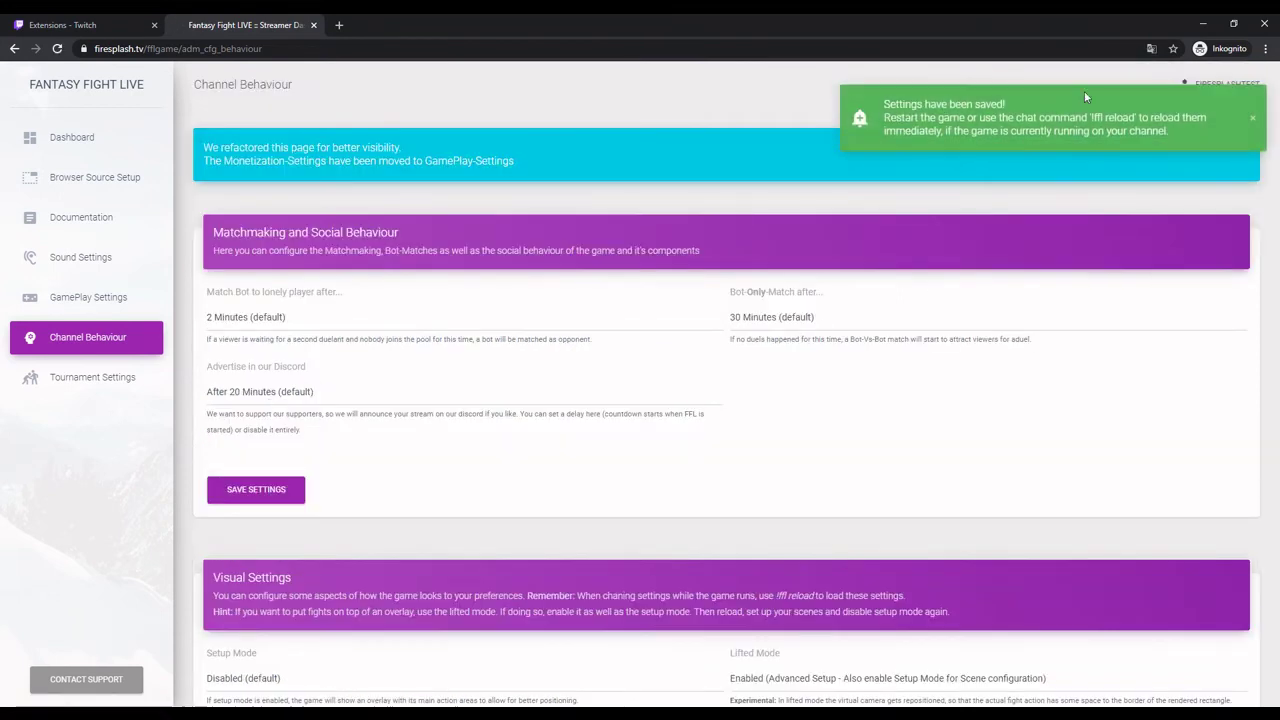
# Refresh the cached page of the Fantasy Fight LIVE browser source from its properties.
pyautogui.click(1196, 22)
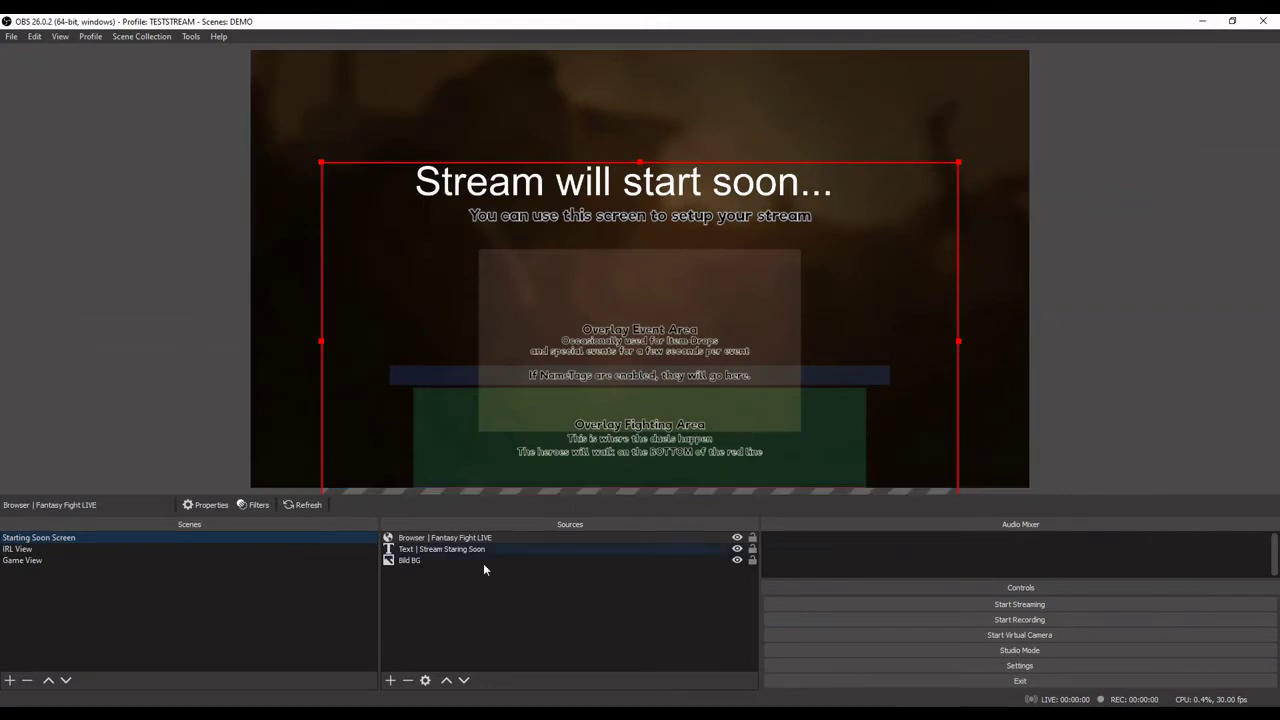
pyautogui.doubleClick(435, 538)
pyautogui.scroll(-1, 538, 492)
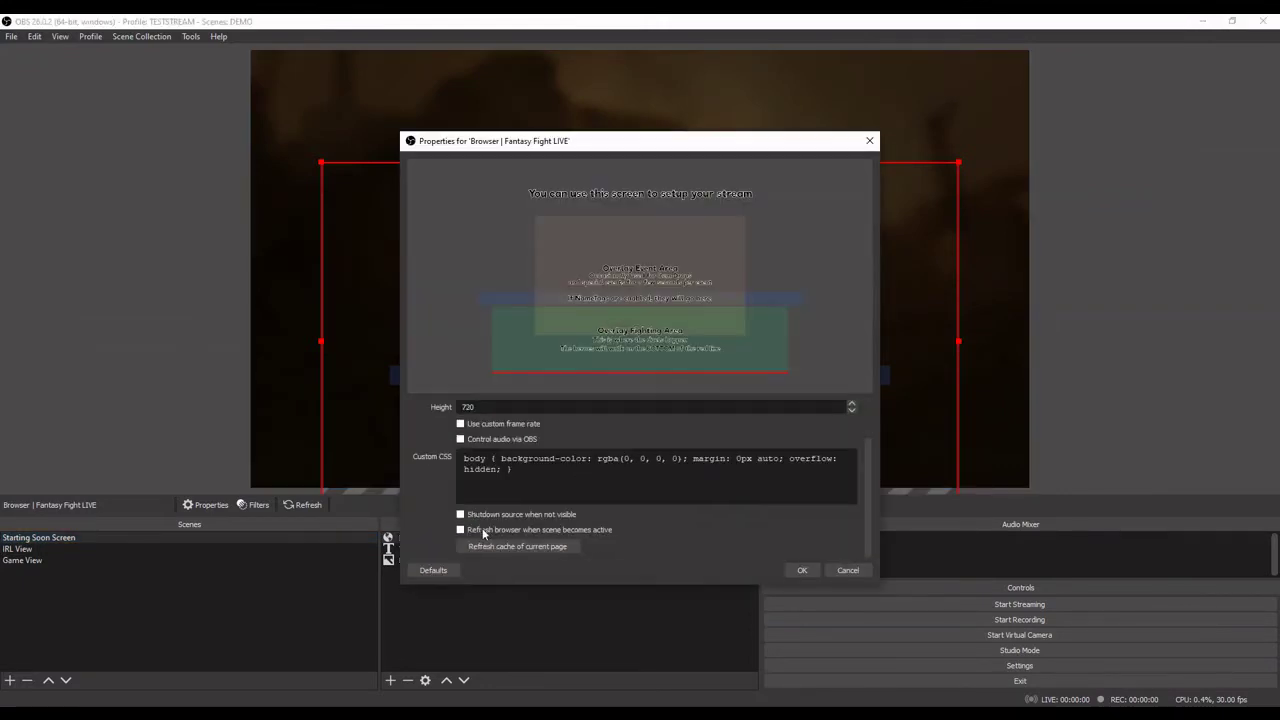
pyautogui.click(472, 546)
pyautogui.click(802, 570)
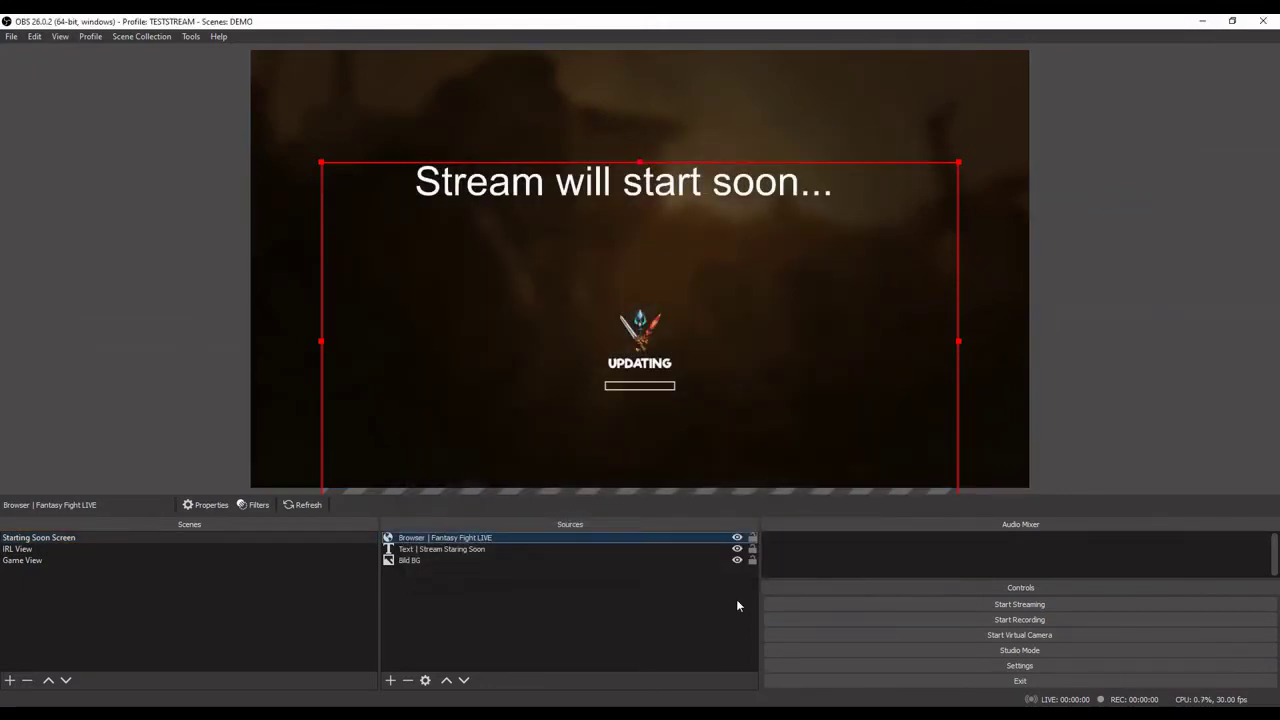
pyautogui.click(602, 632)
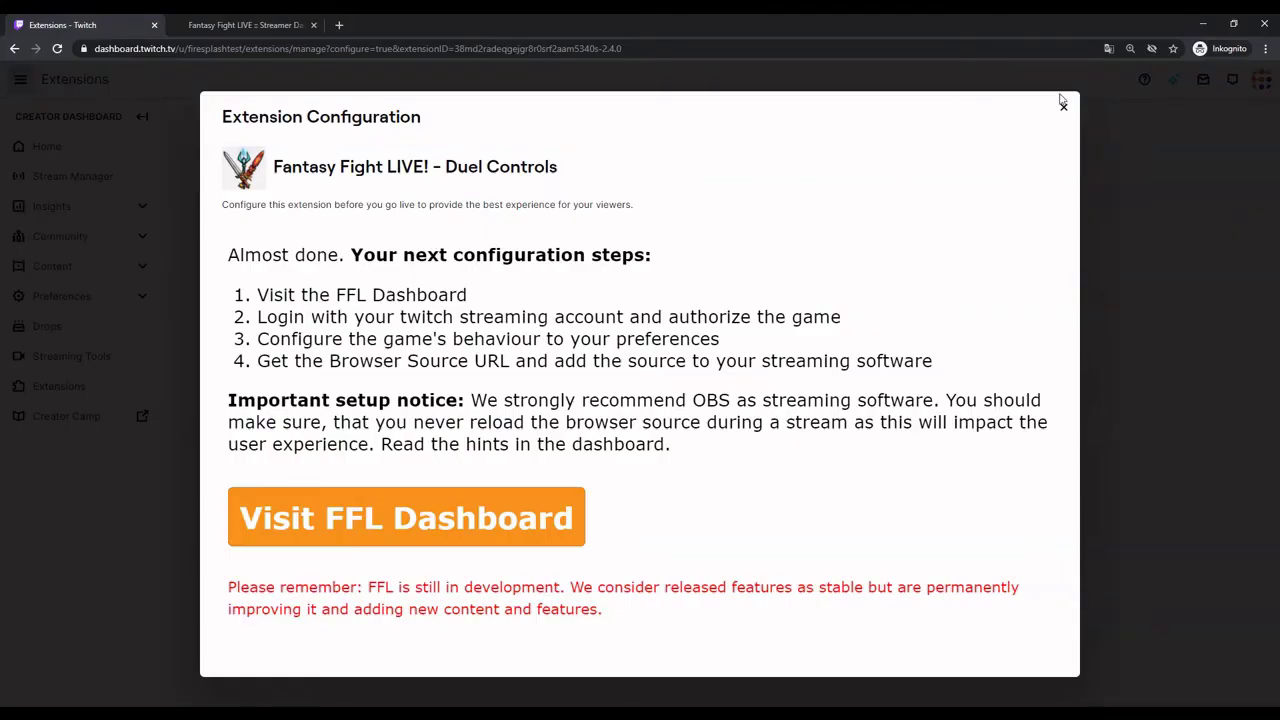
# Activate the Duel Controls extension as Overlay 1 and start streaming in OBS.
pyautogui.click(1063, 105)
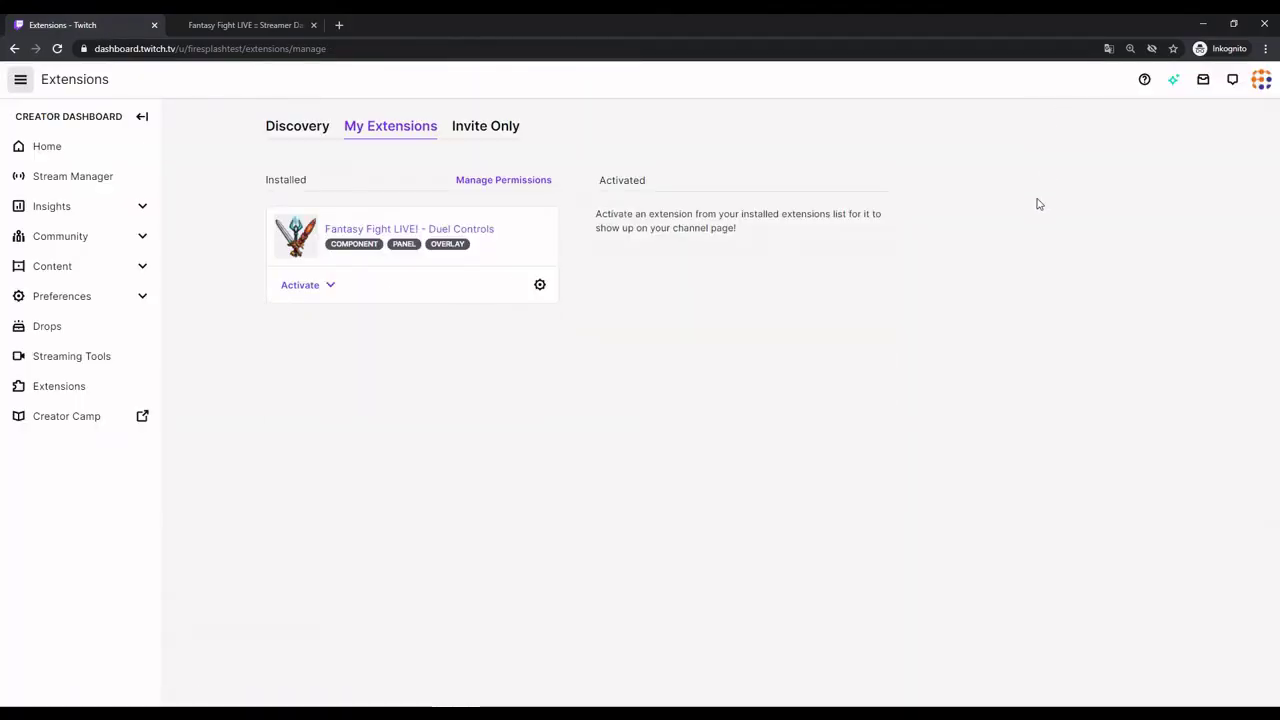
pyautogui.click(334, 289)
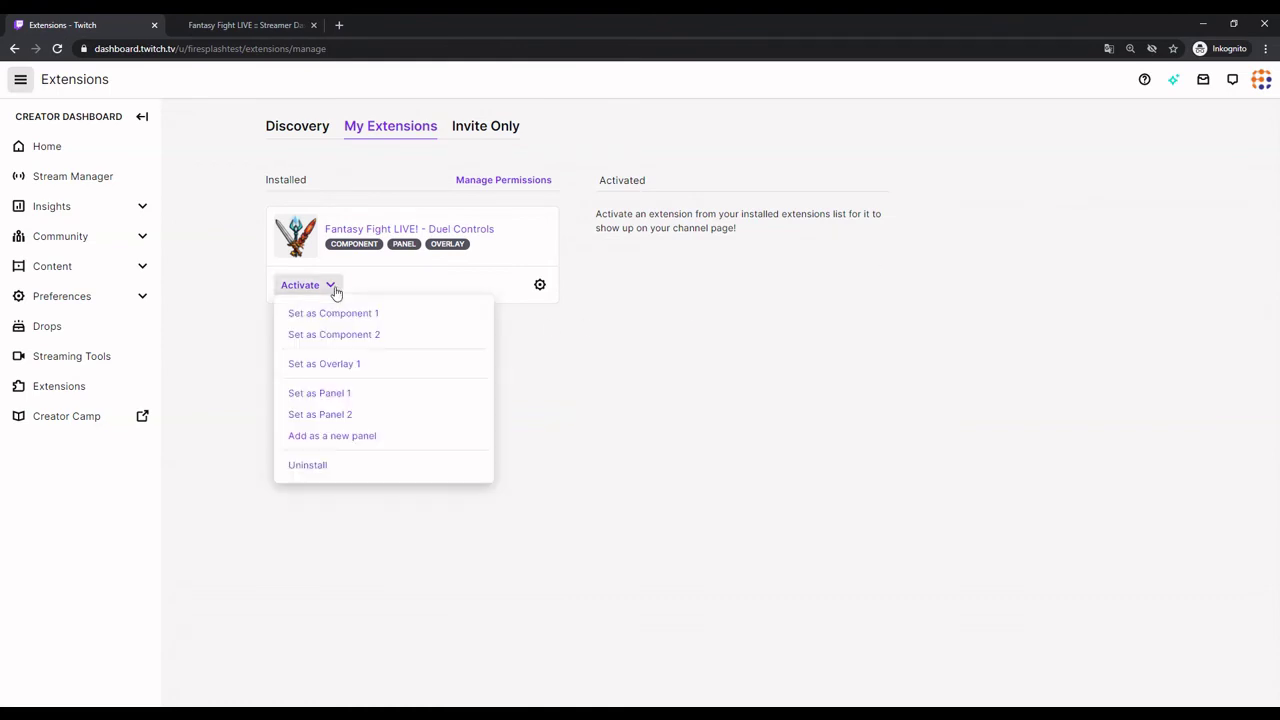
pyautogui.click(401, 369)
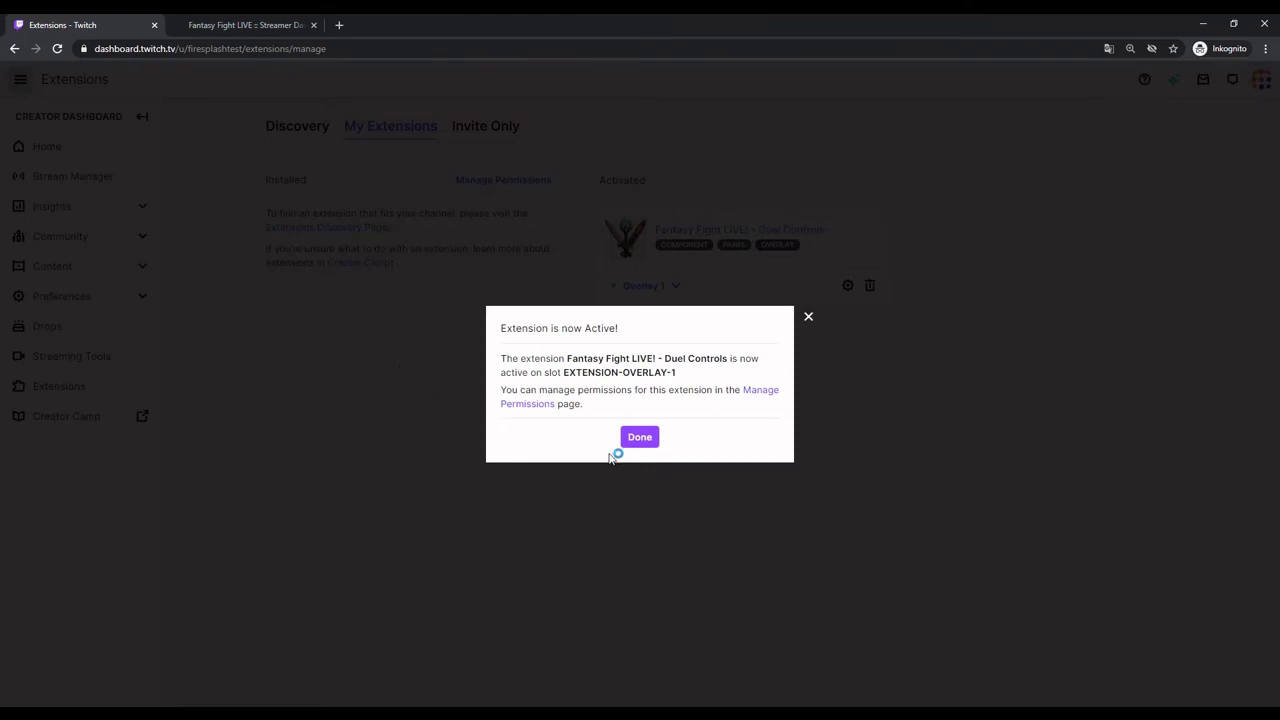
pyautogui.moveTo(688, 378); pyautogui.dragTo(478, 378)
pyautogui.click(671, 412)
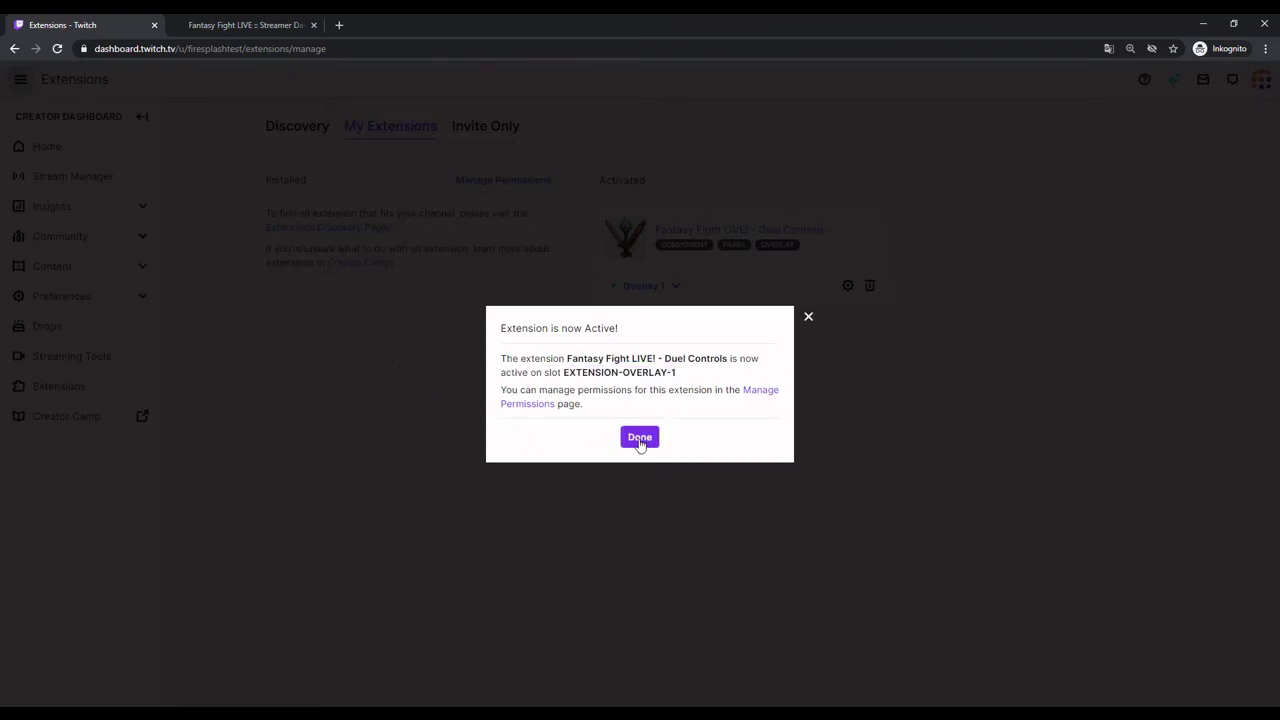
pyautogui.click(639, 438)
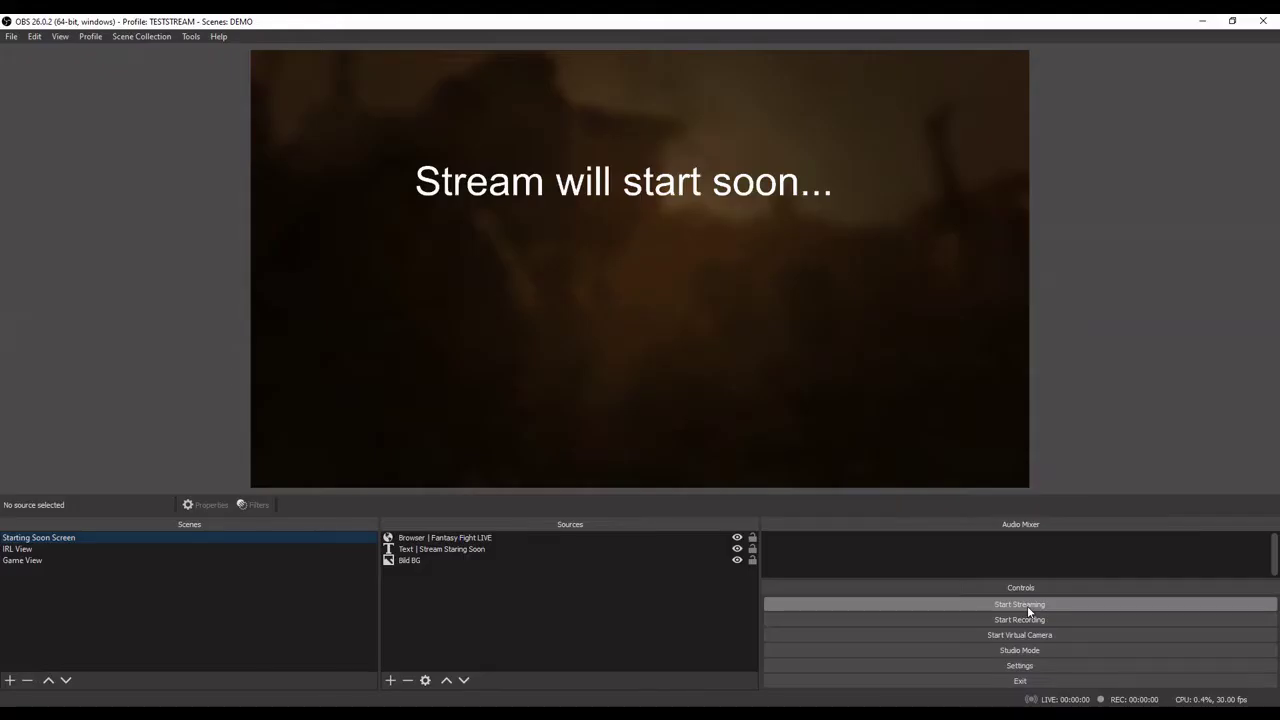
pyautogui.click(1027, 605)
# Open the live channel player and join a Random Fight through the Fantasy Fight LIVE extension panel.
pyautogui.click(1202, 21)
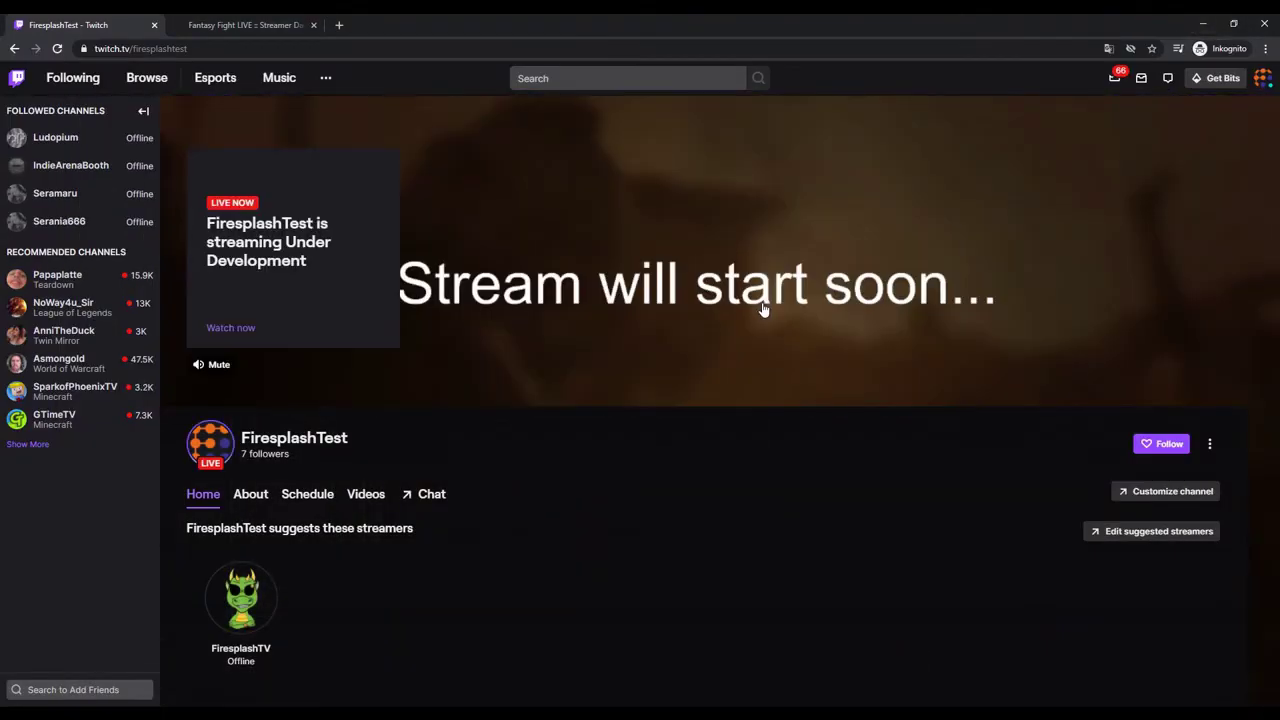
pyautogui.click(762, 306)
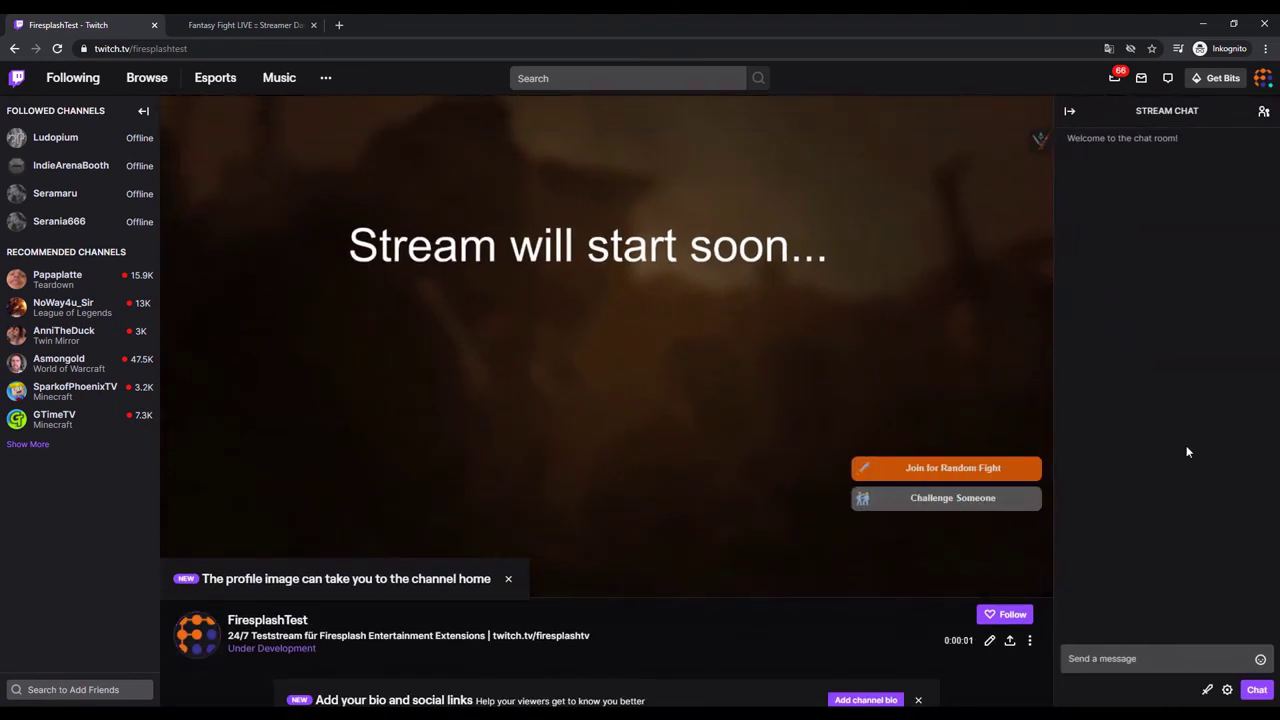
pyautogui.moveTo(876, 364)
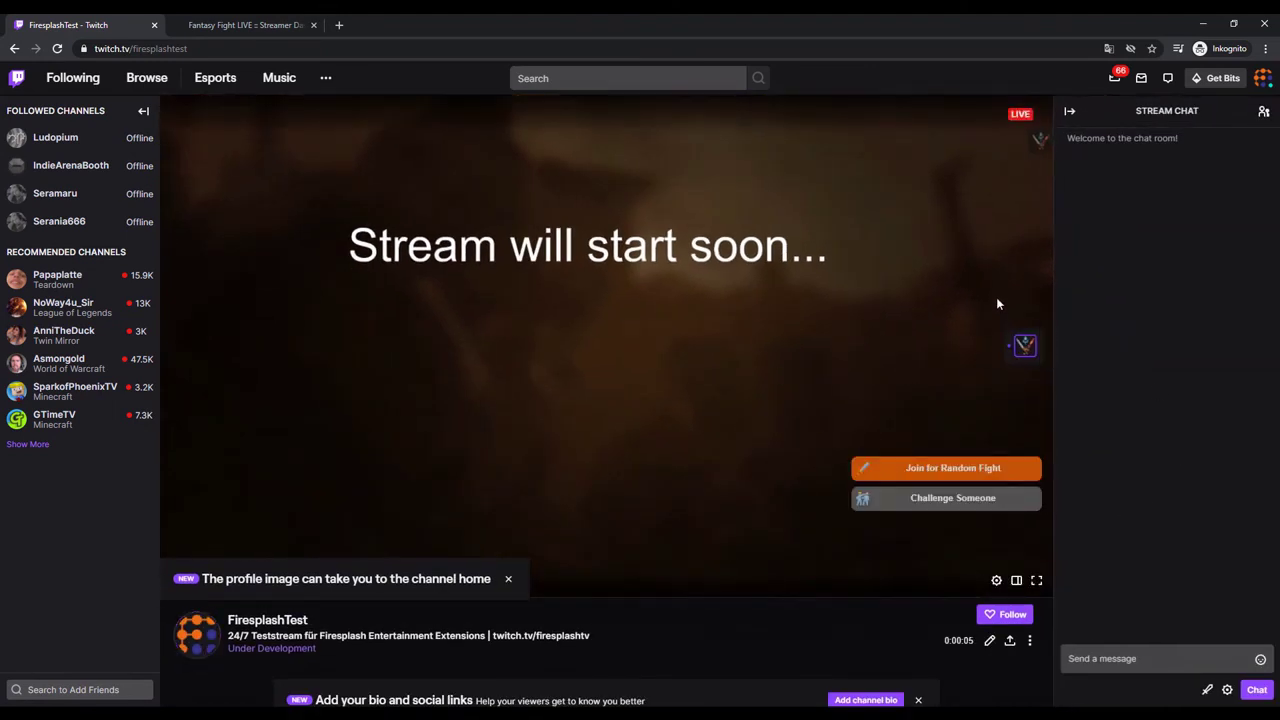
pyautogui.click(1043, 142)
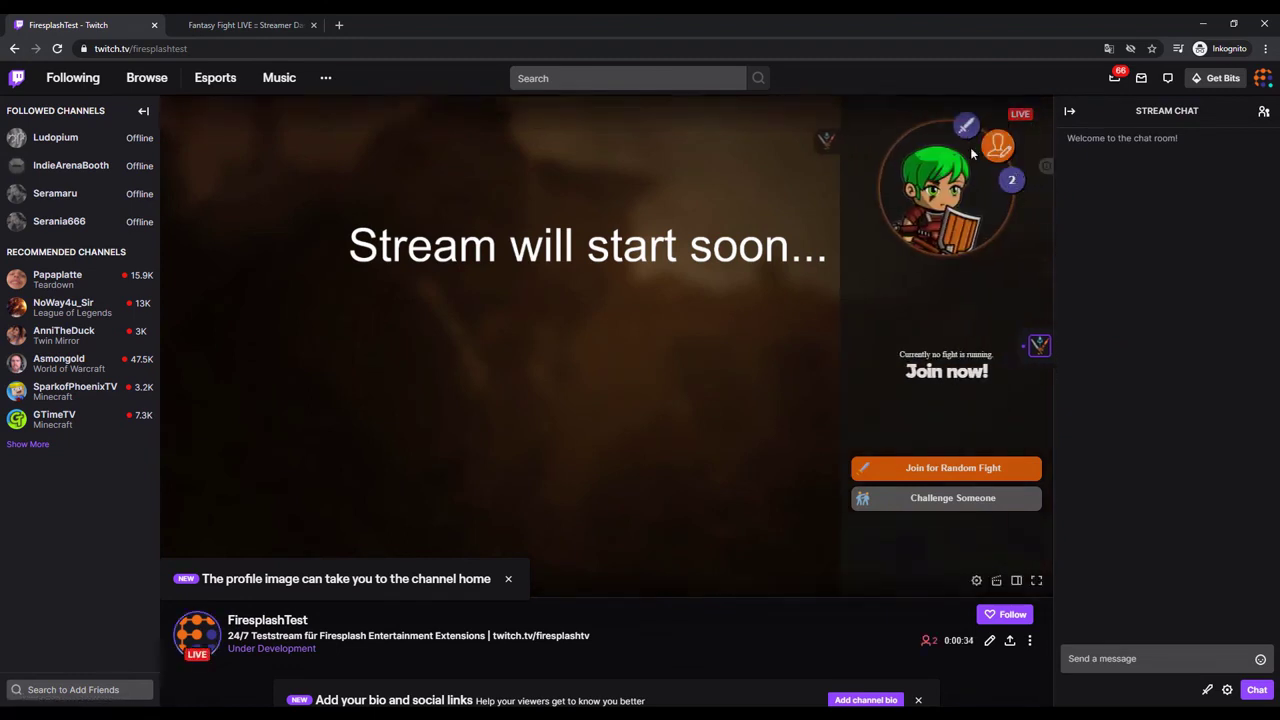
pyautogui.click(928, 470)
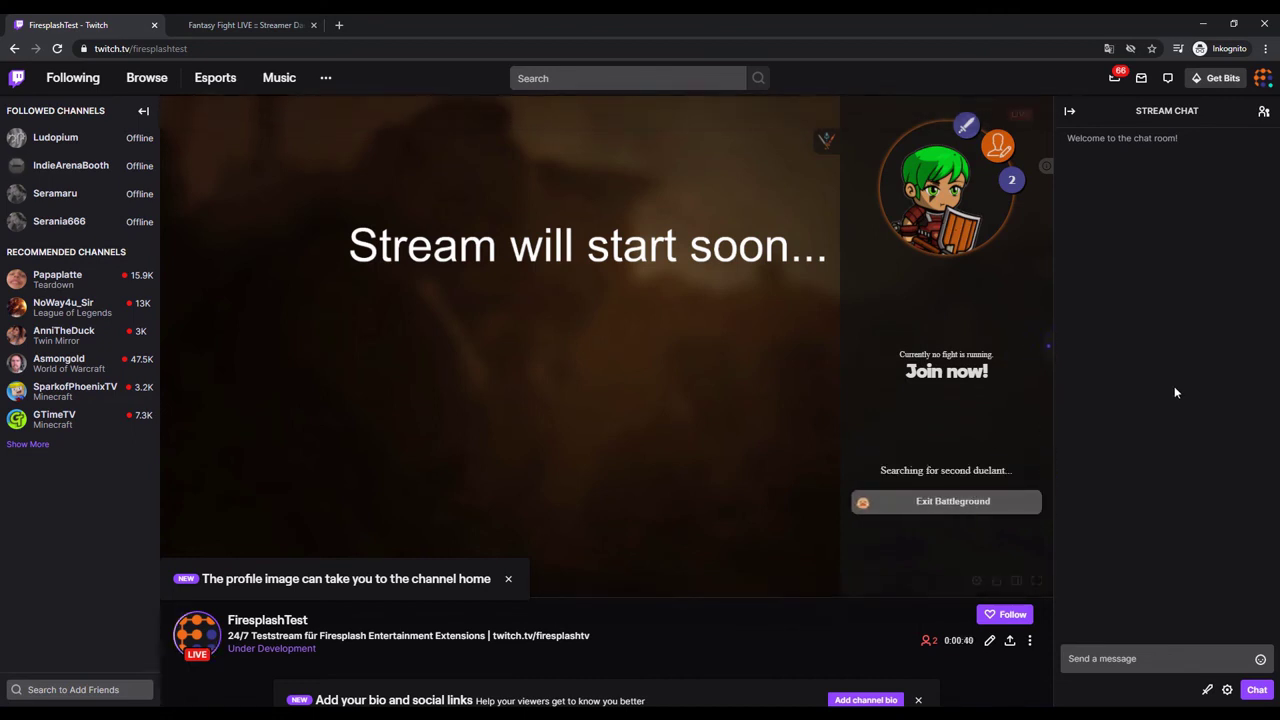
# Open the hero armory and authorize the Firesplash.TV Web Application on Twitch.
pyautogui.click(1000, 147)
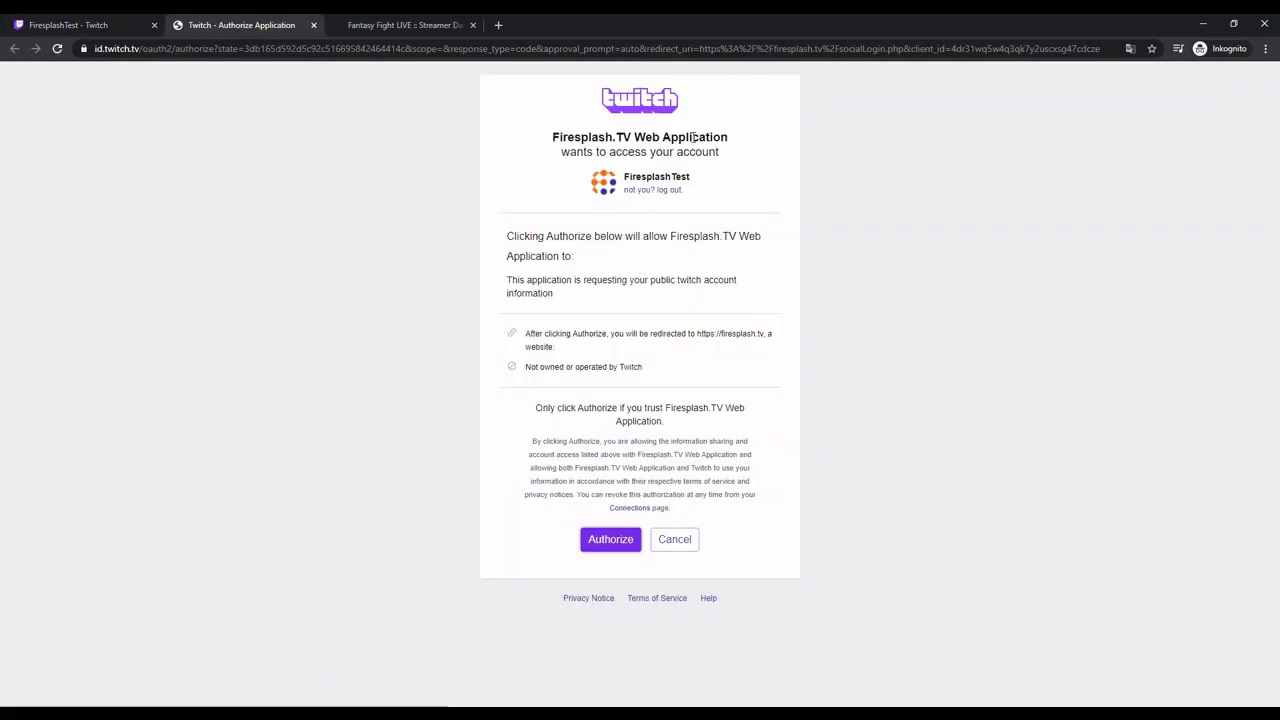
pyautogui.moveTo(554, 138); pyautogui.dragTo(769, 137)
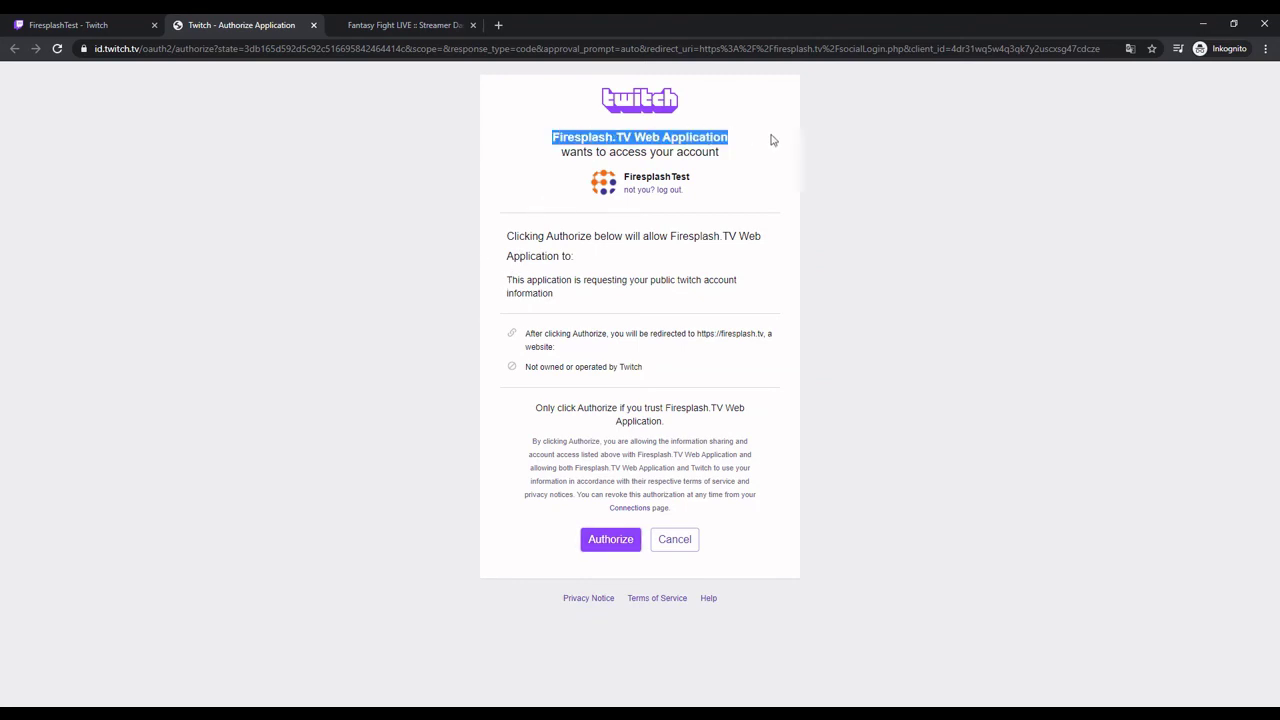
pyautogui.click(869, 161)
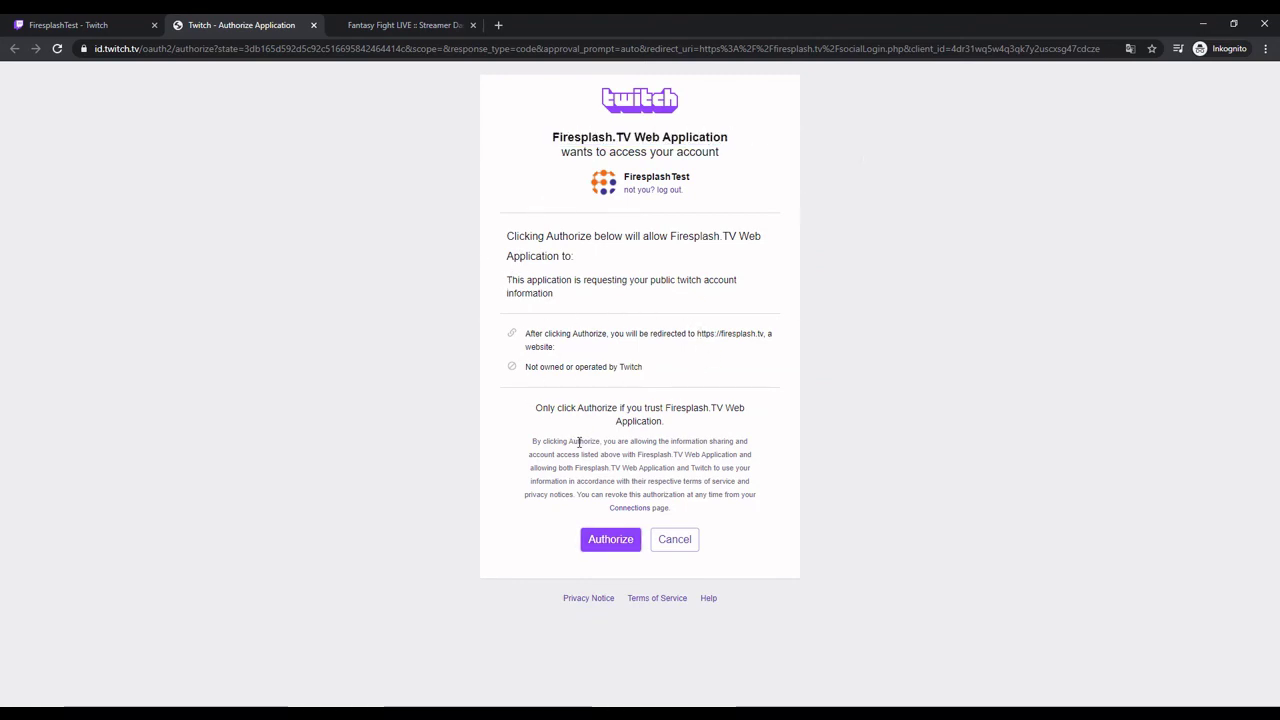
pyautogui.click(597, 545)
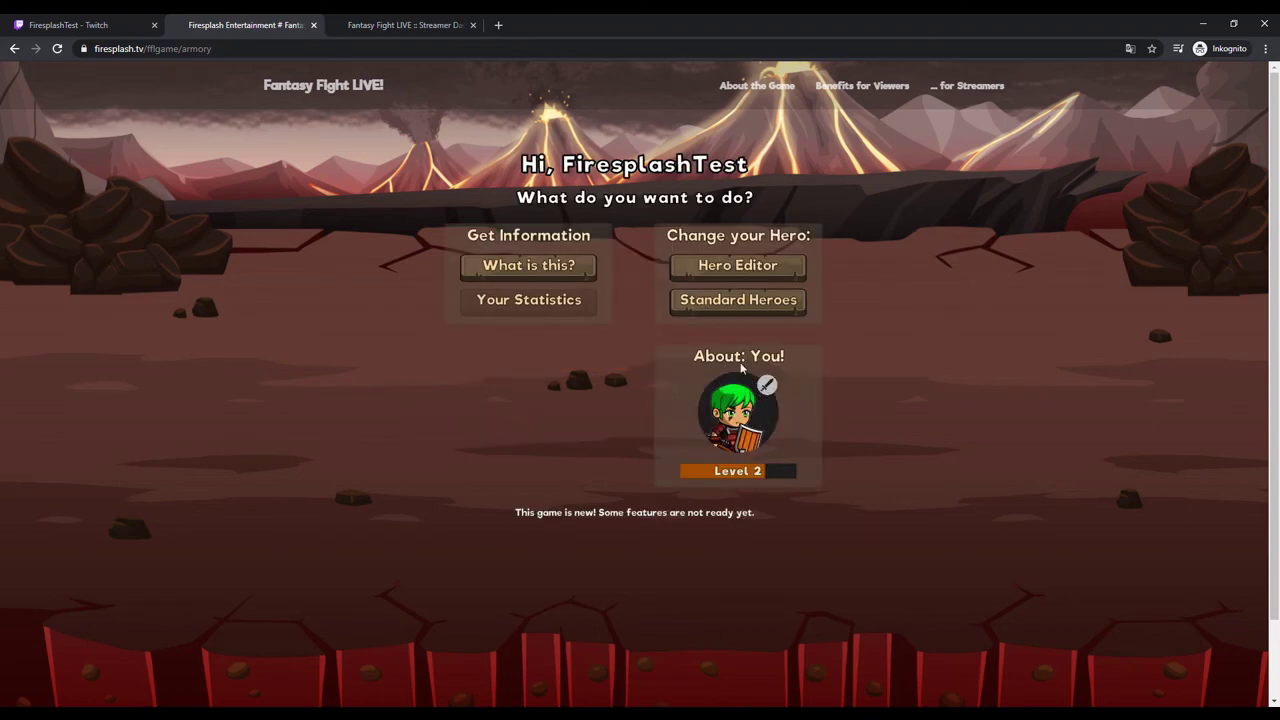
# Give the hero the Emoji Sad face, save it, and pick a standard hero.
pyautogui.click(716, 298)
pyautogui.click(672, 516)
pyautogui.click(737, 268)
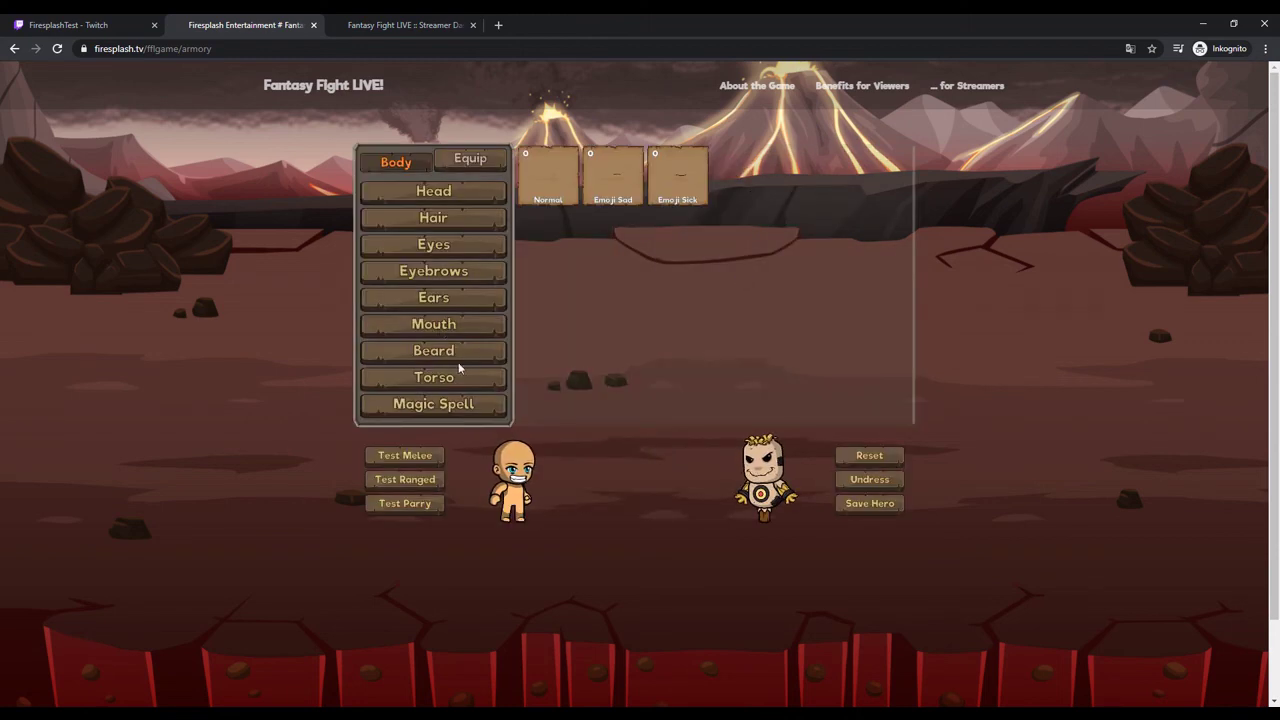
pyautogui.click(613, 180)
pyautogui.click(889, 507)
pyautogui.click(776, 303)
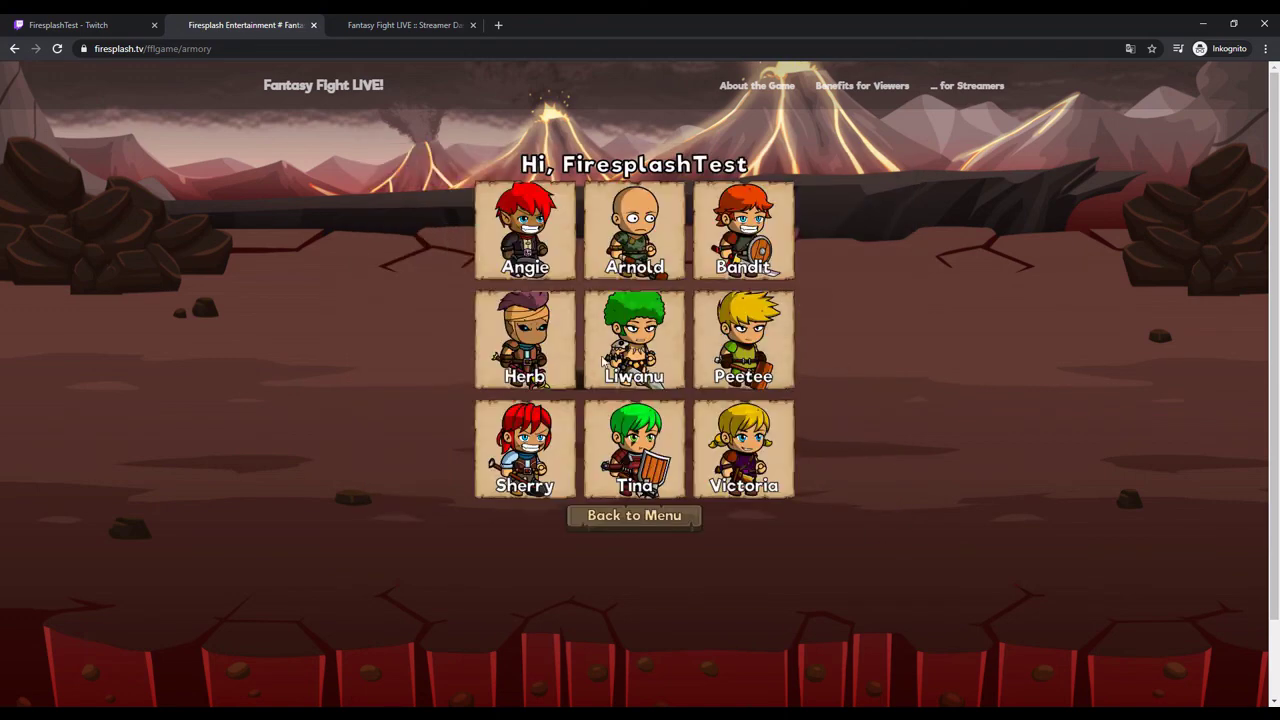
pyautogui.click(636, 455)
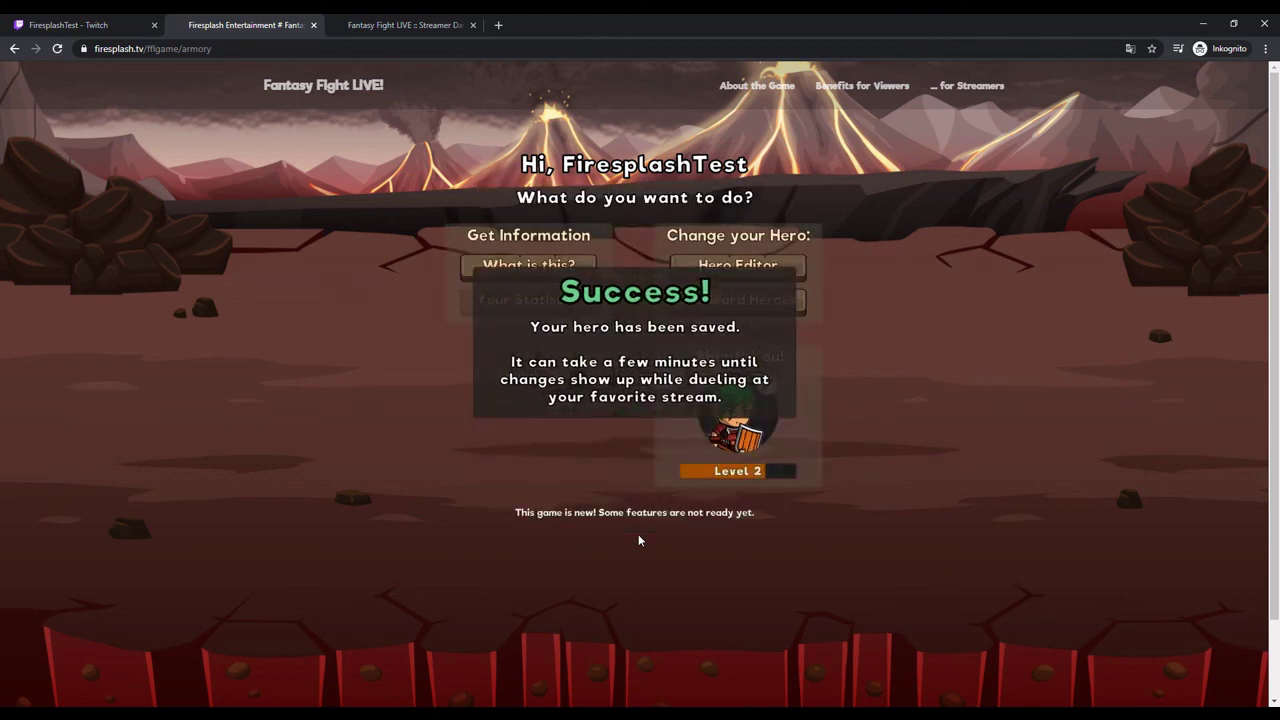
# Check the live hero duel in the IRL View and Game View scenes, then return to Starting Soon Screen.
pyautogui.moveTo(519, 706)
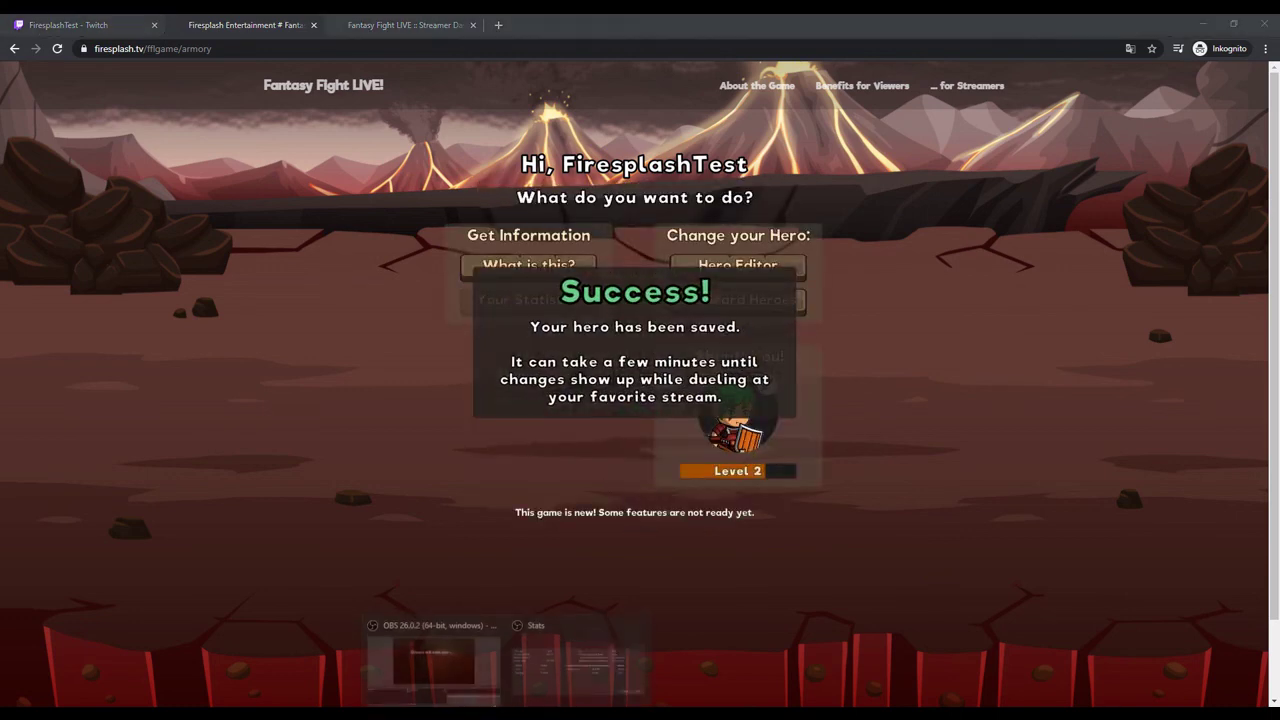
pyautogui.click(436, 665)
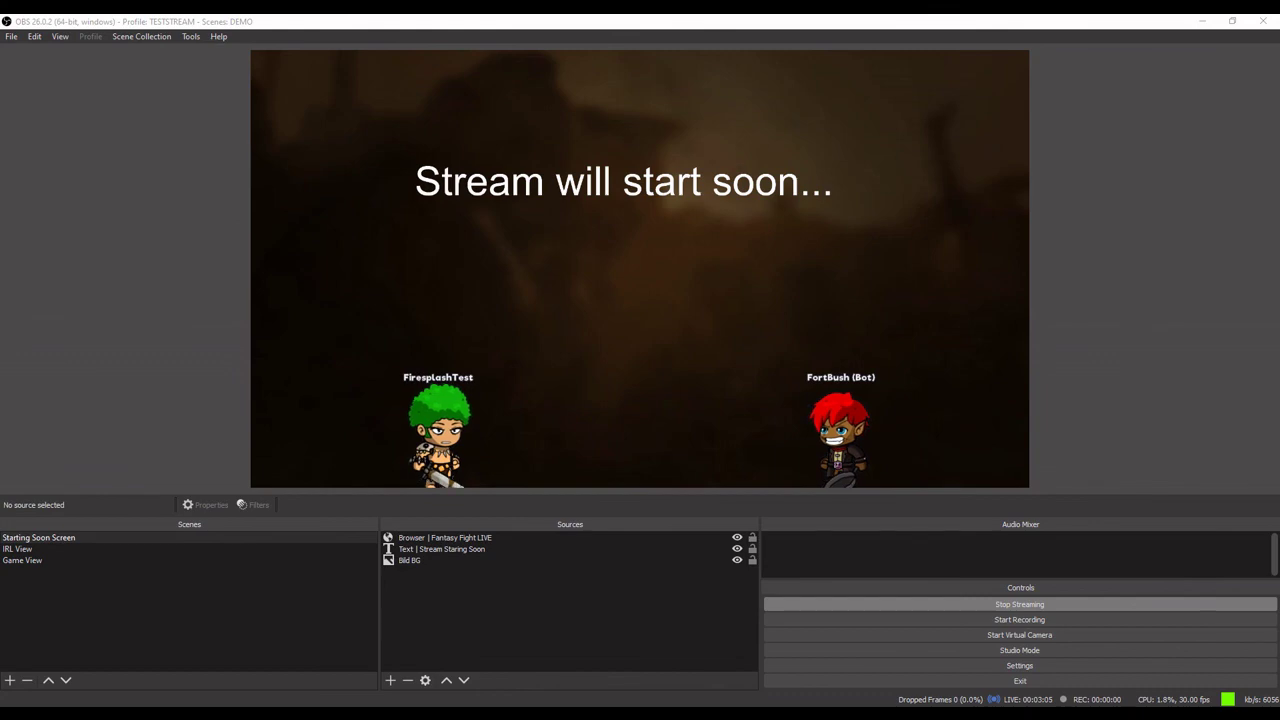
pyautogui.click(40, 550)
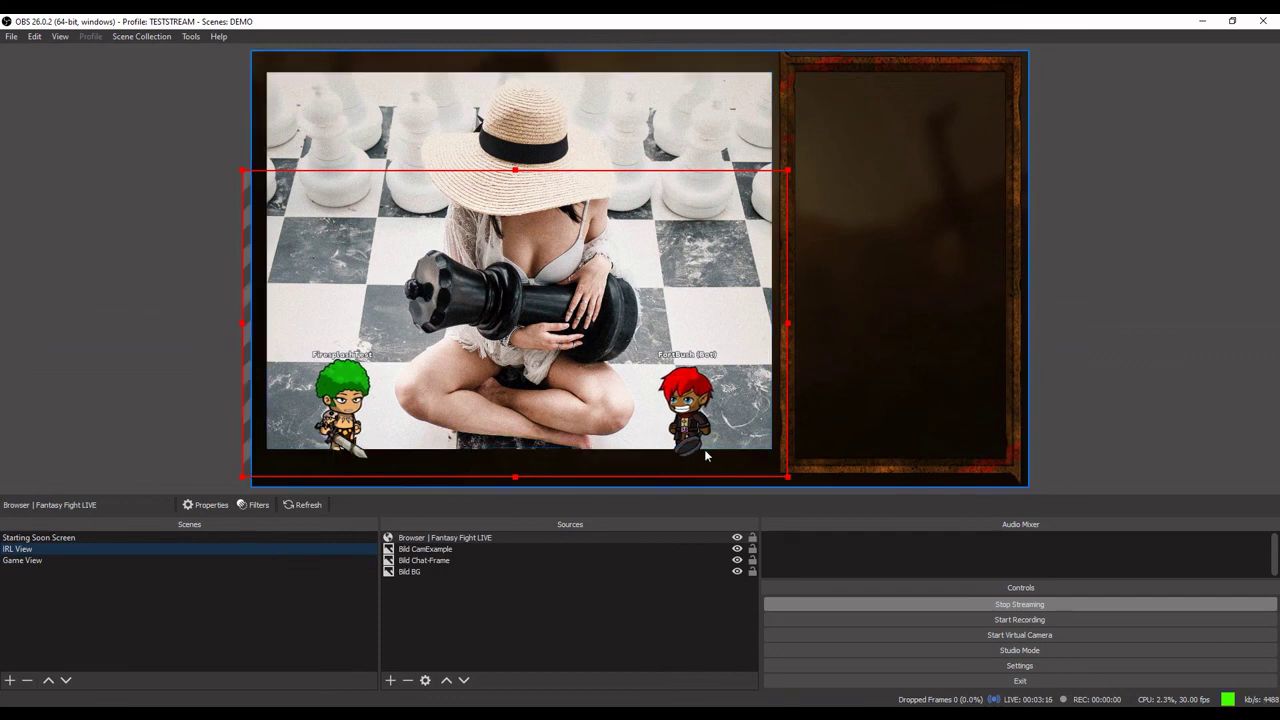
pyautogui.click(589, 645)
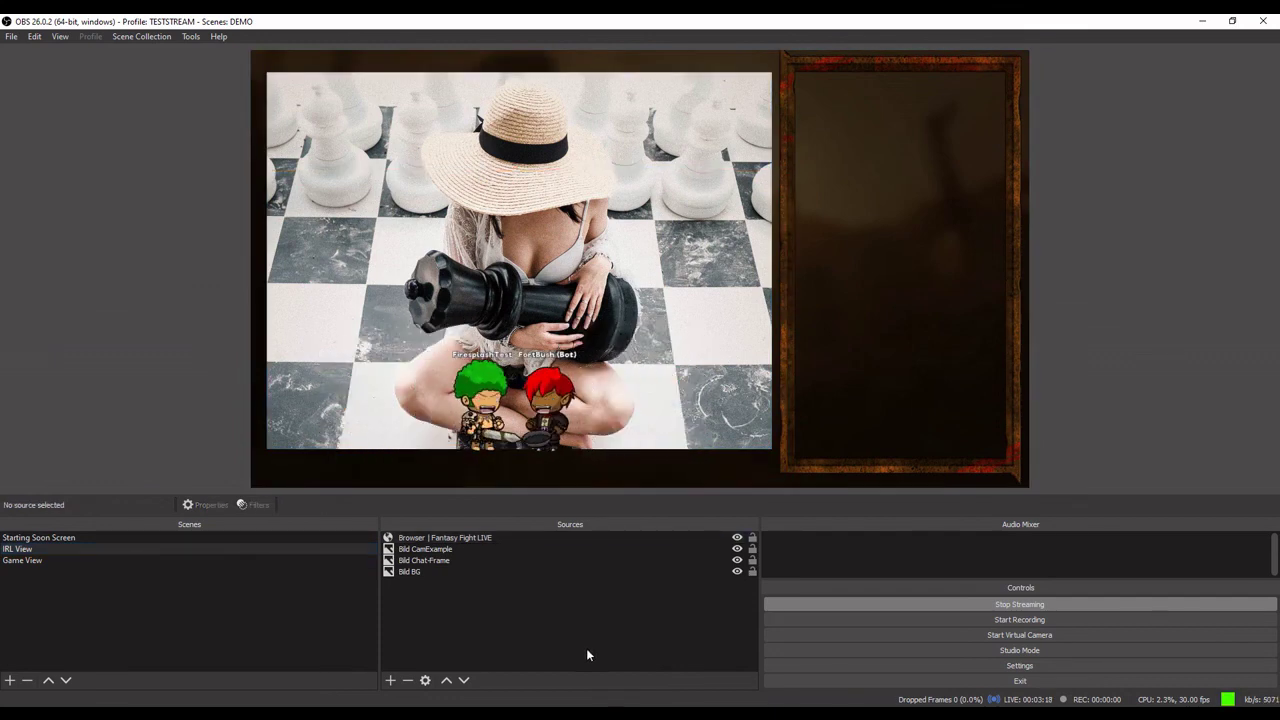
pyautogui.click(65, 564)
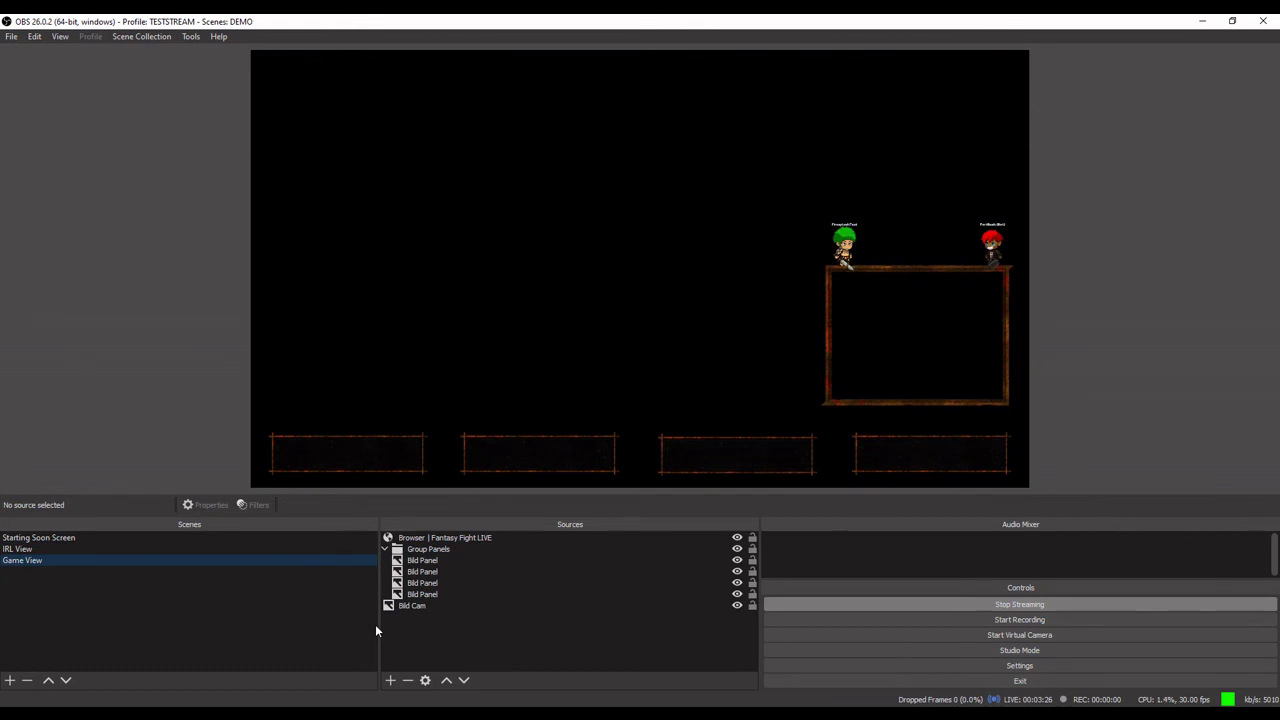
pyautogui.click(203, 538)
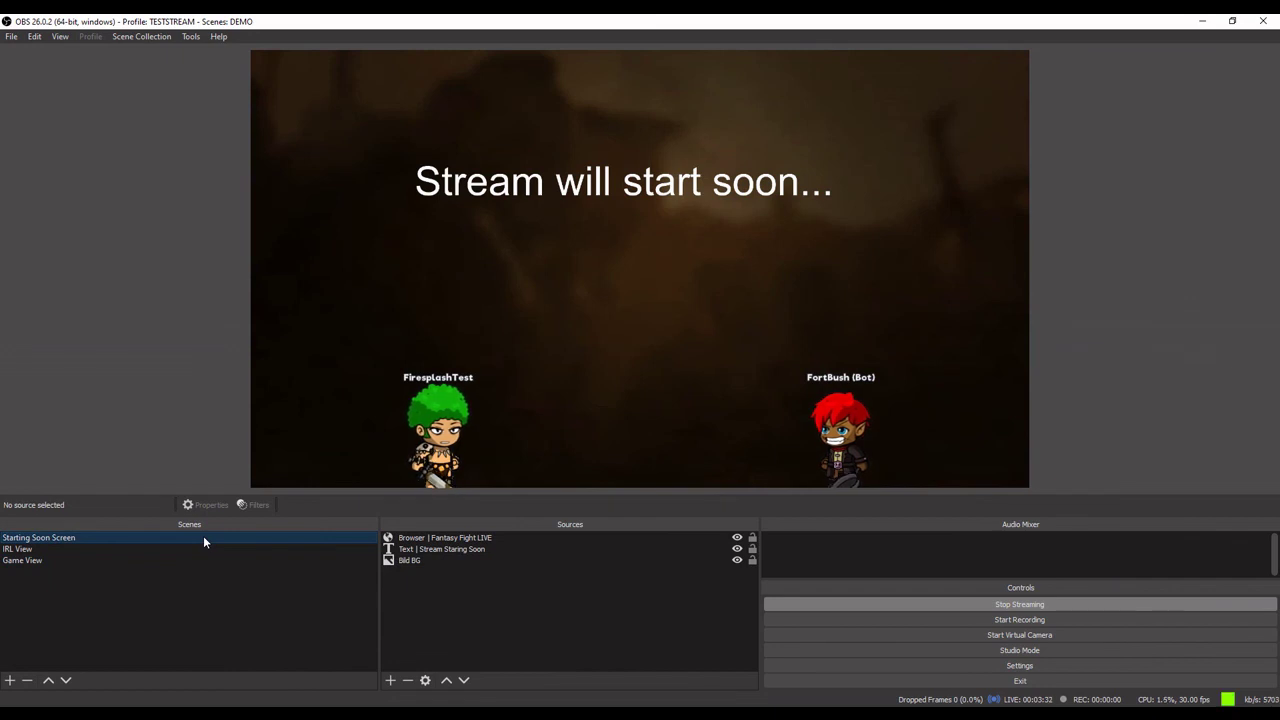